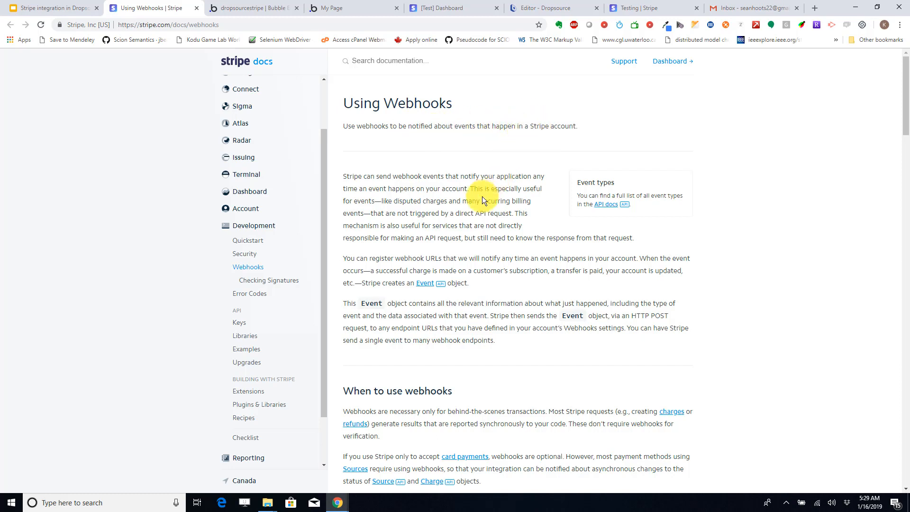
Read when webhooks are needed in the Stripe docs, and review the outline slide for configuring Stripe webhooks for Bubble.
scroll(456, 232, down, 3)
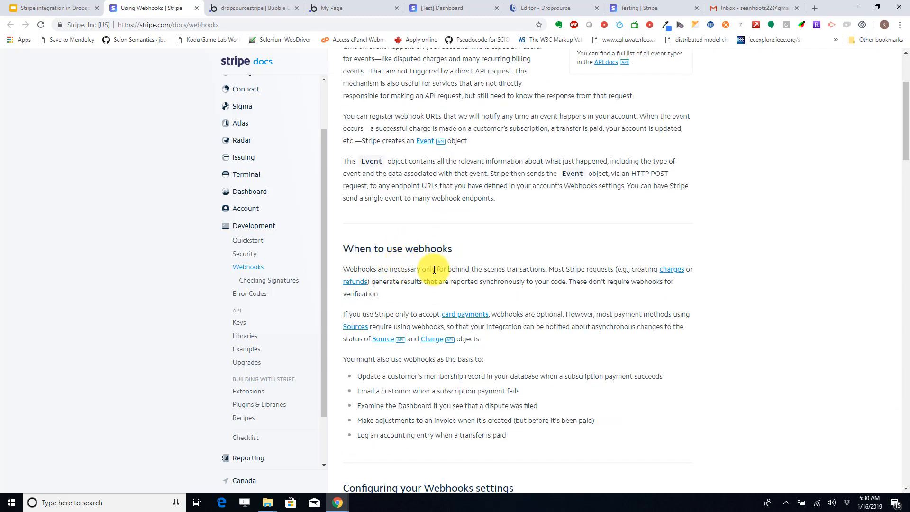
drag(447, 269, 545, 270)
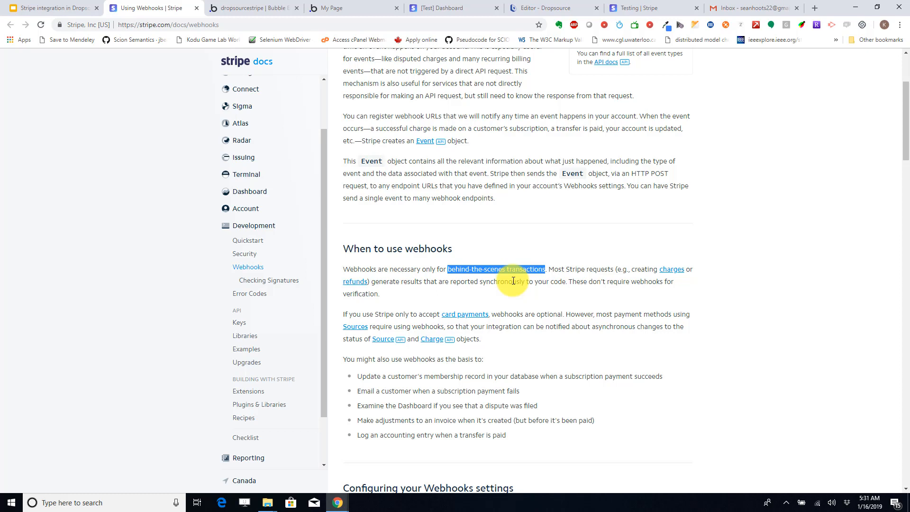
scroll(514, 281, up, 3)
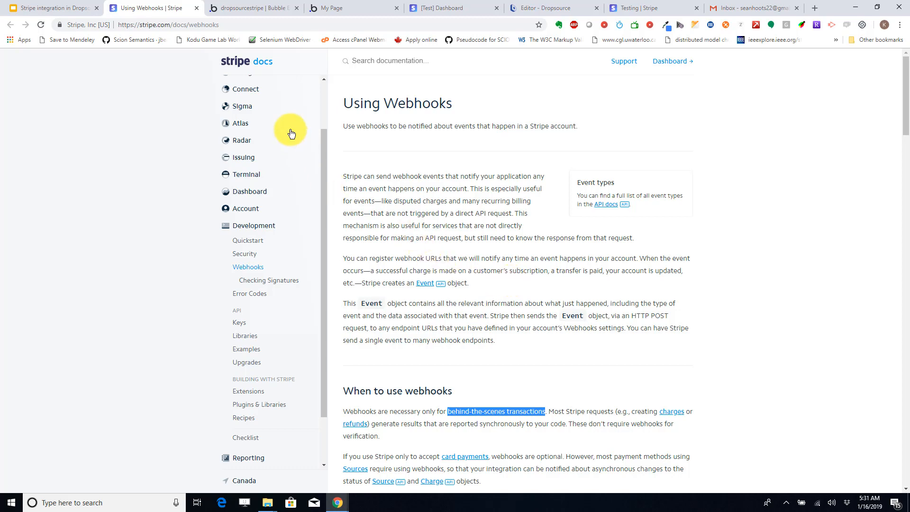
click(56, 7)
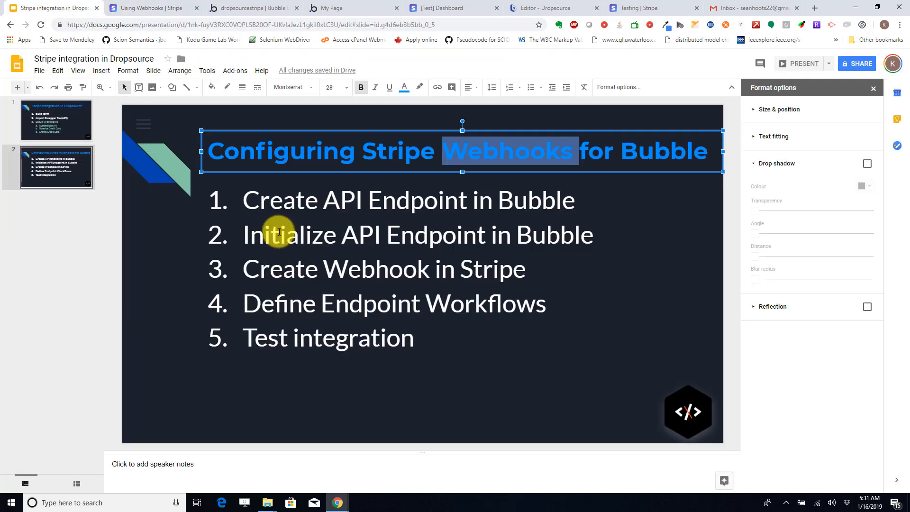
click(243, 200)
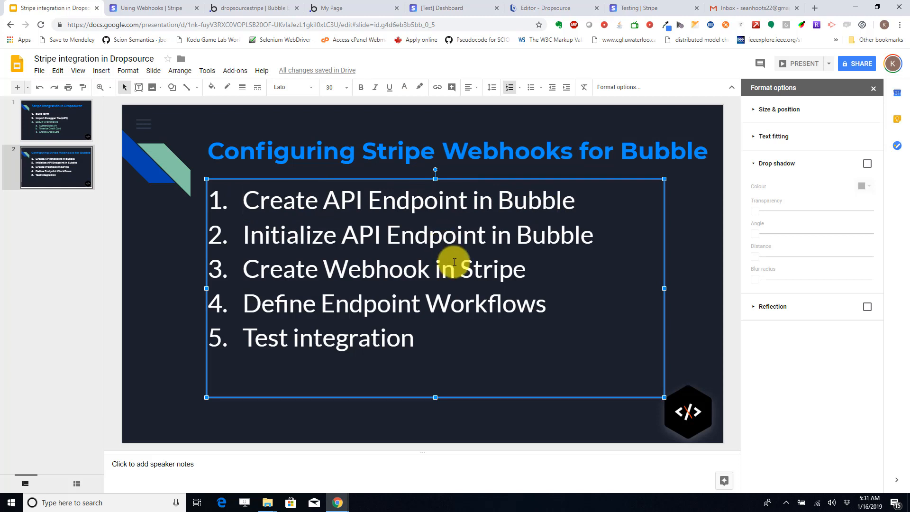
Switch to the Bubble app editor and expose the app's Workflow API in its API settings.
click(267, 8)
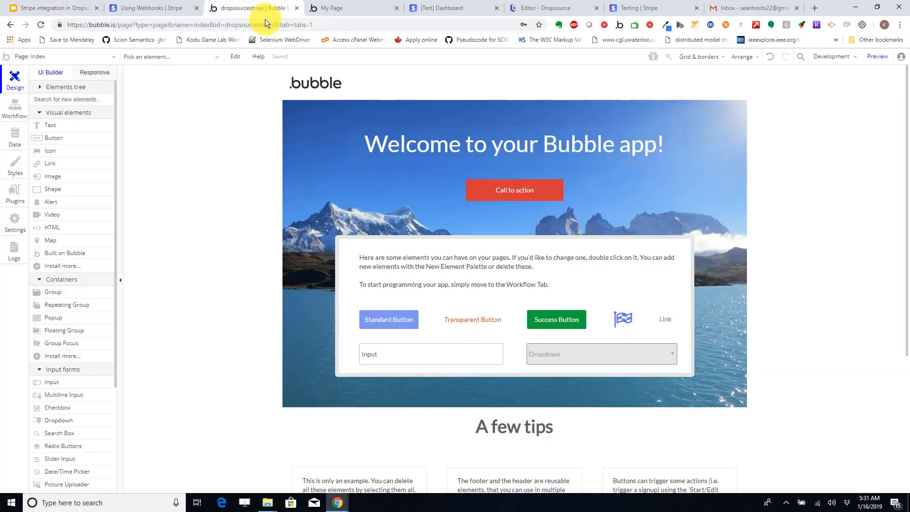
click(13, 221)
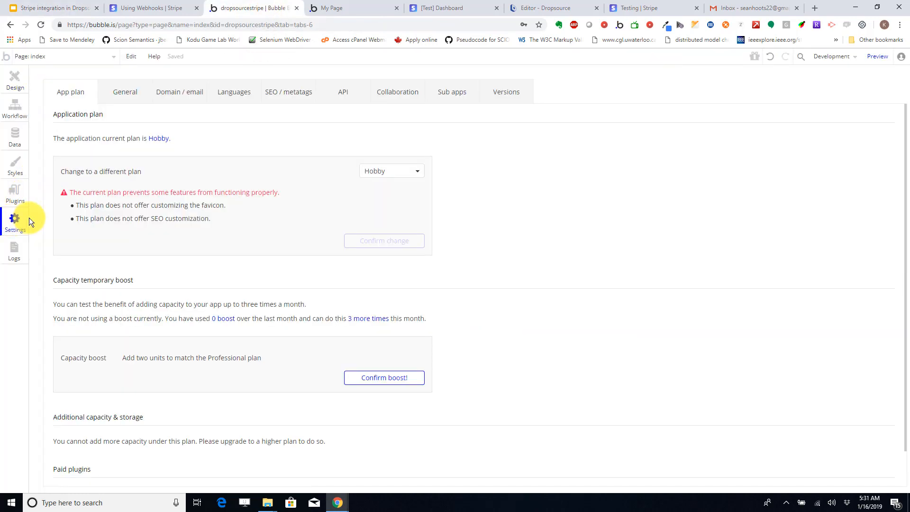
click(342, 95)
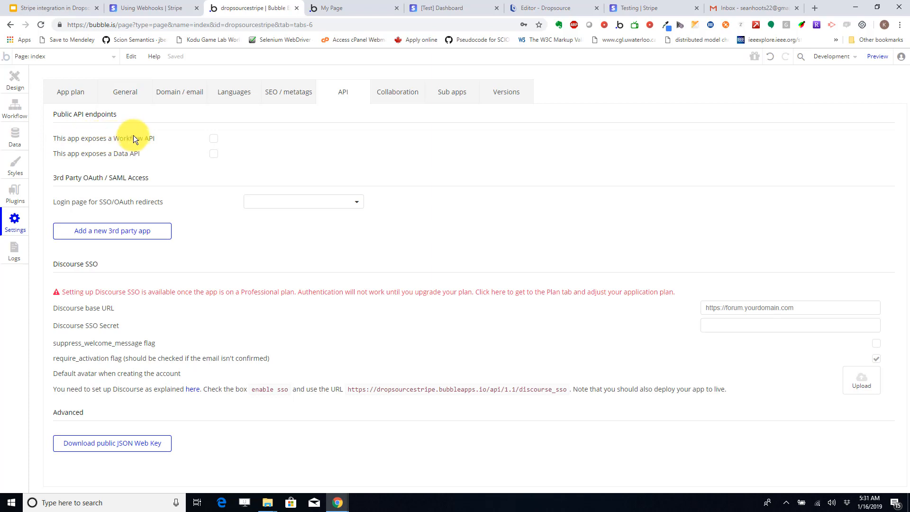
click(214, 139)
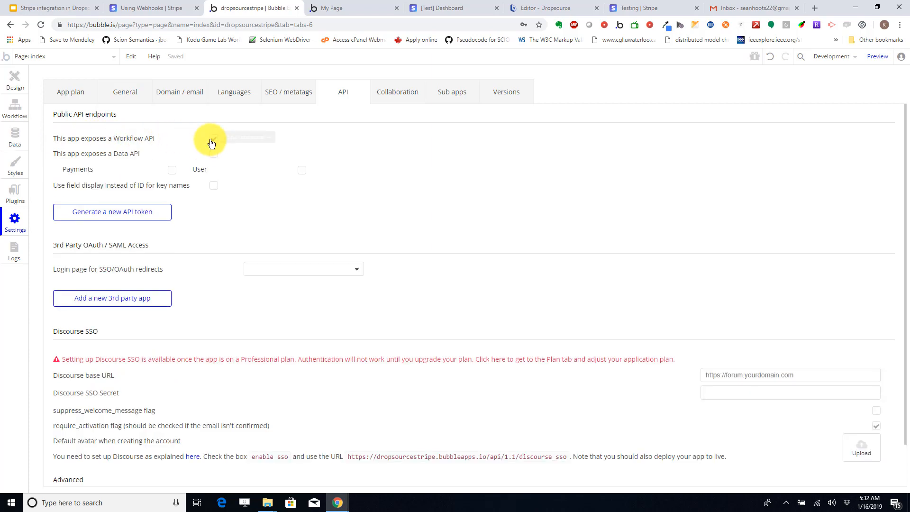
Compare the page list's API Workflows entry with the Workflow API exposed and not exposed, leaving it exposed.
click(57, 57)
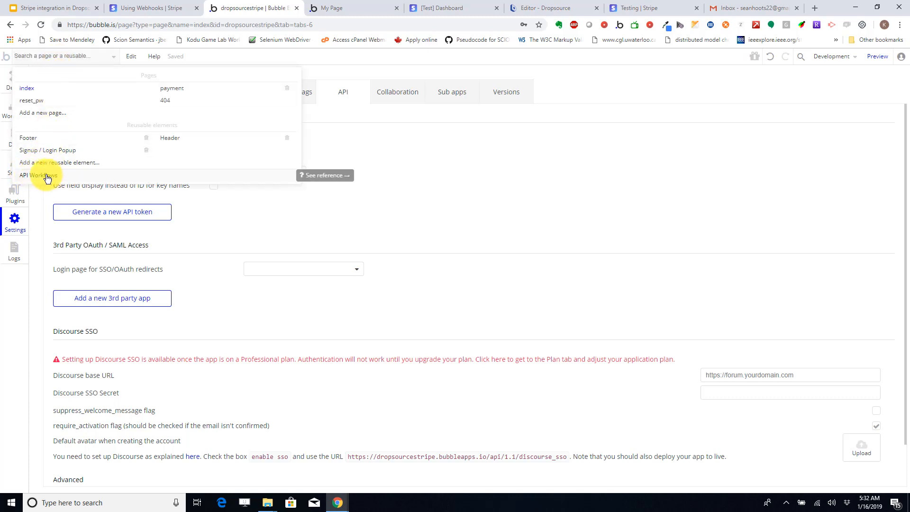
click(314, 130)
click(214, 139)
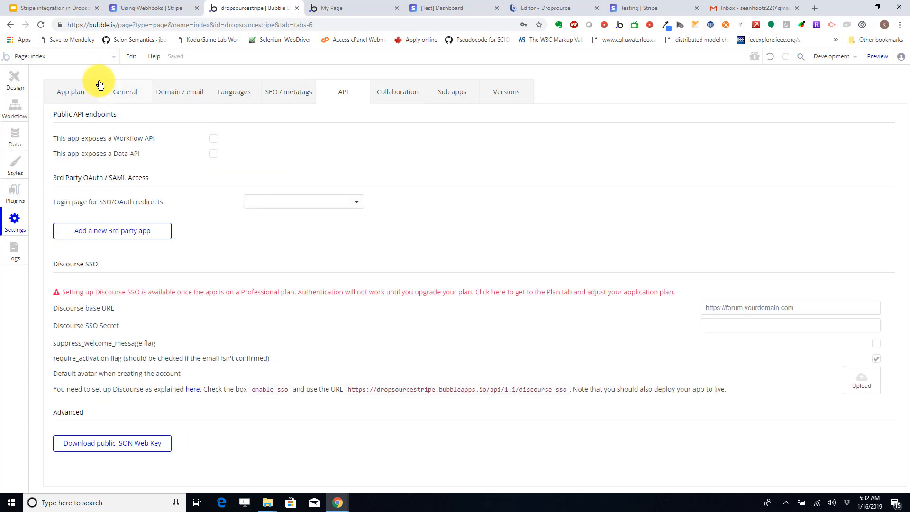
click(71, 57)
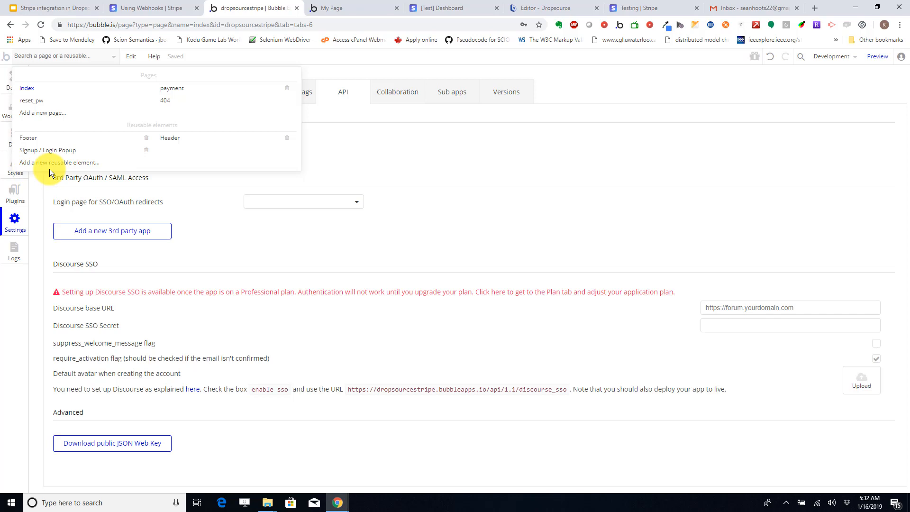
click(344, 128)
click(215, 139)
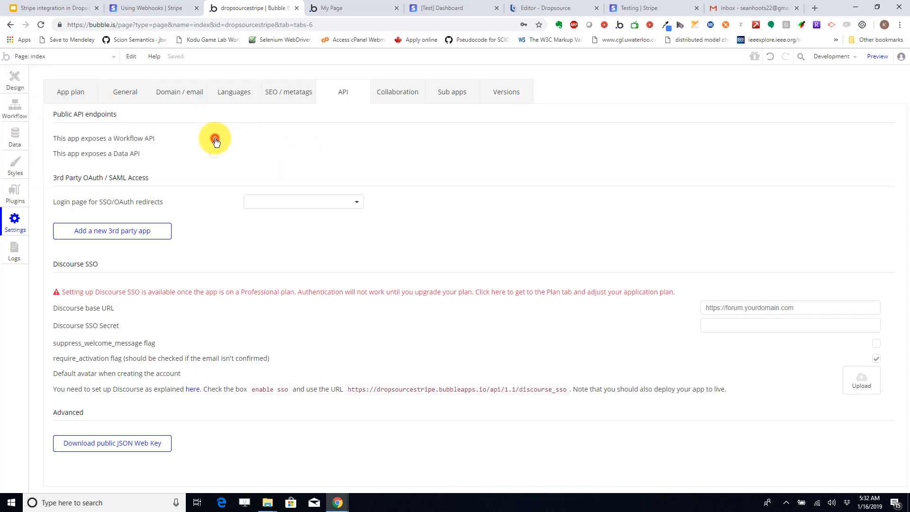
Add a new API endpoint to the app's API Workflows.
click(77, 56)
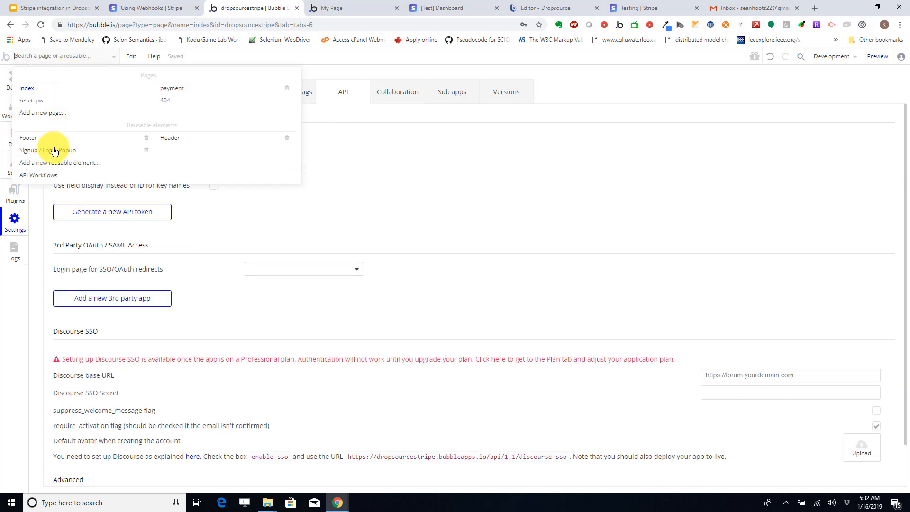
click(41, 177)
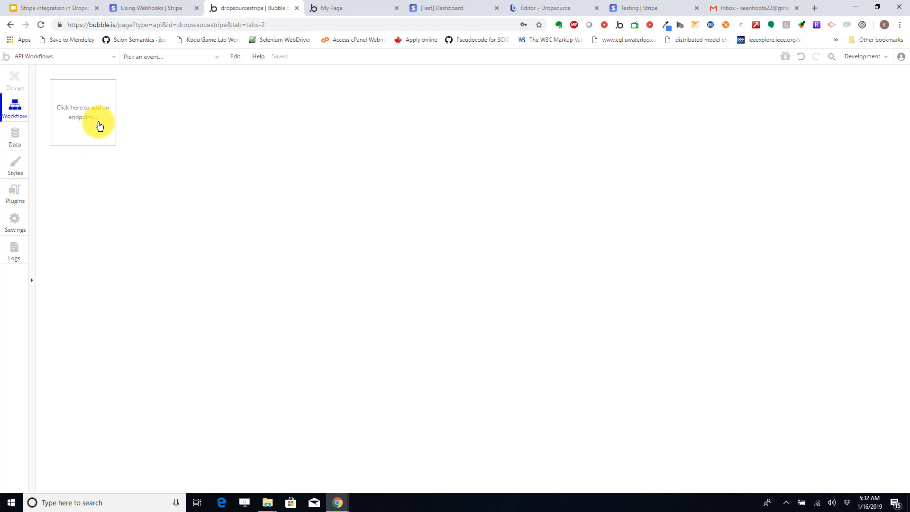
click(99, 126)
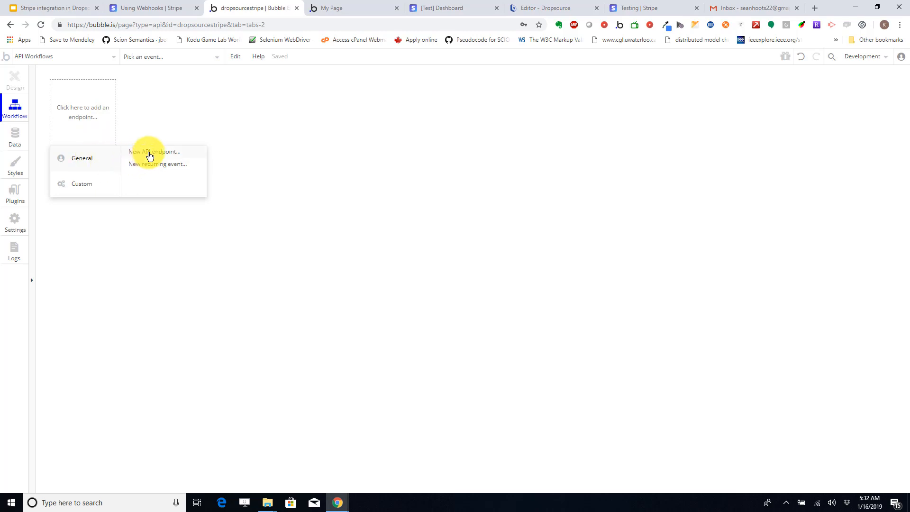
click(148, 152)
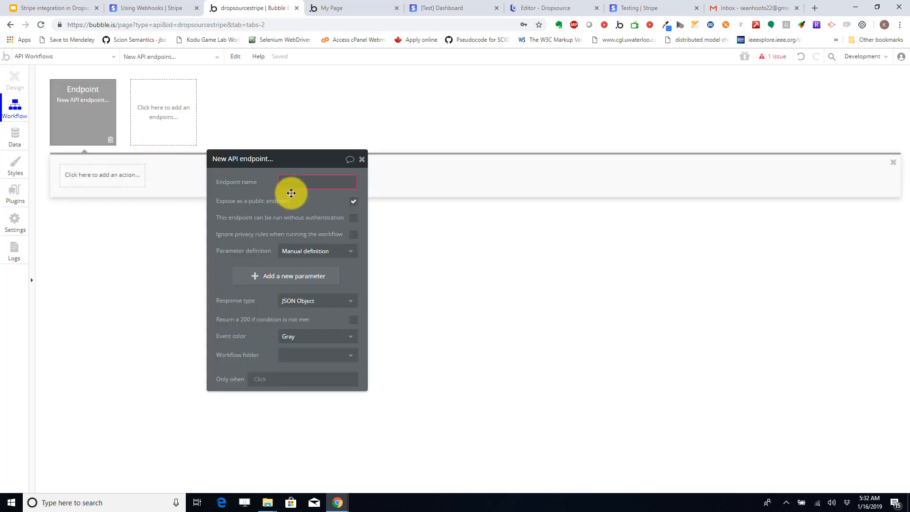
Name the new endpoint stripechargeendpoint and allow it to run without authentication.
click(294, 186)
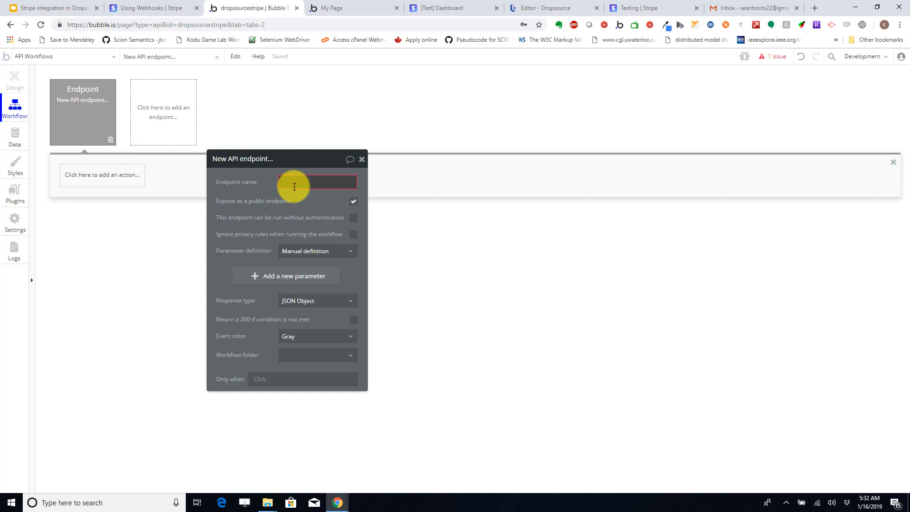
text(stripe)
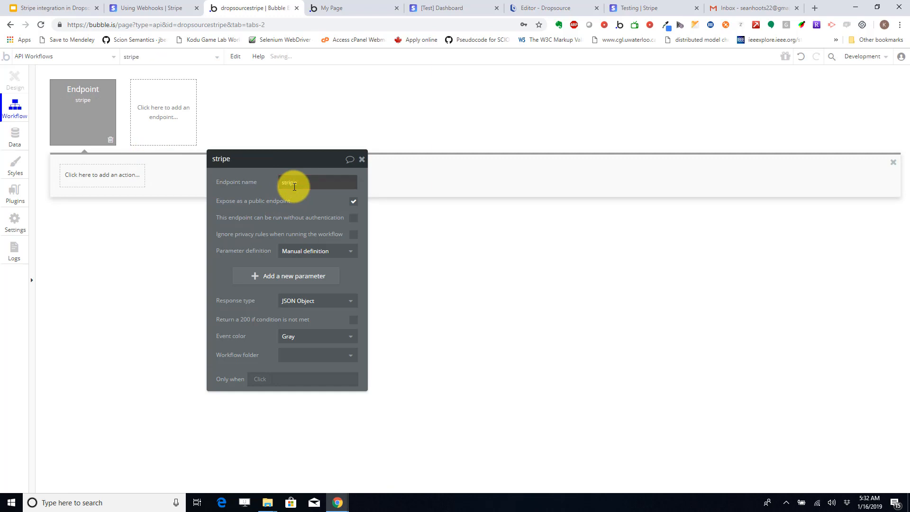
text(chargeendpoint)
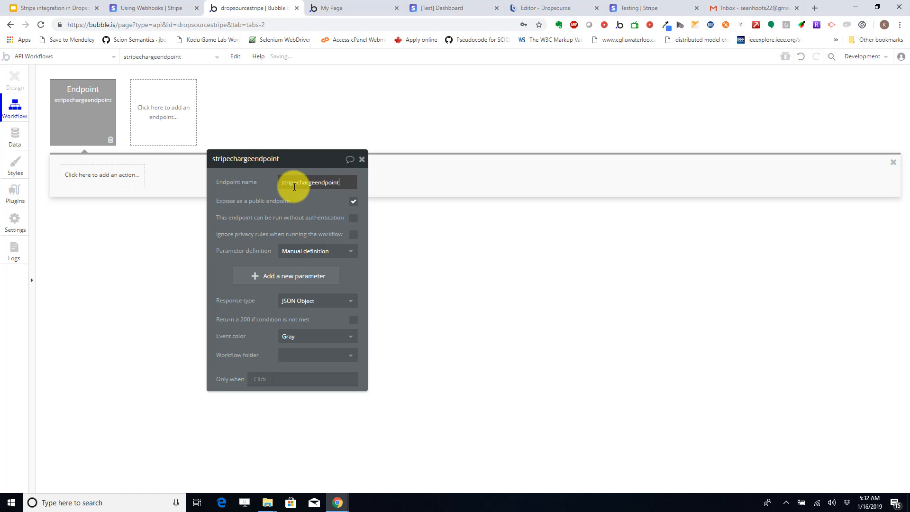
click(250, 189)
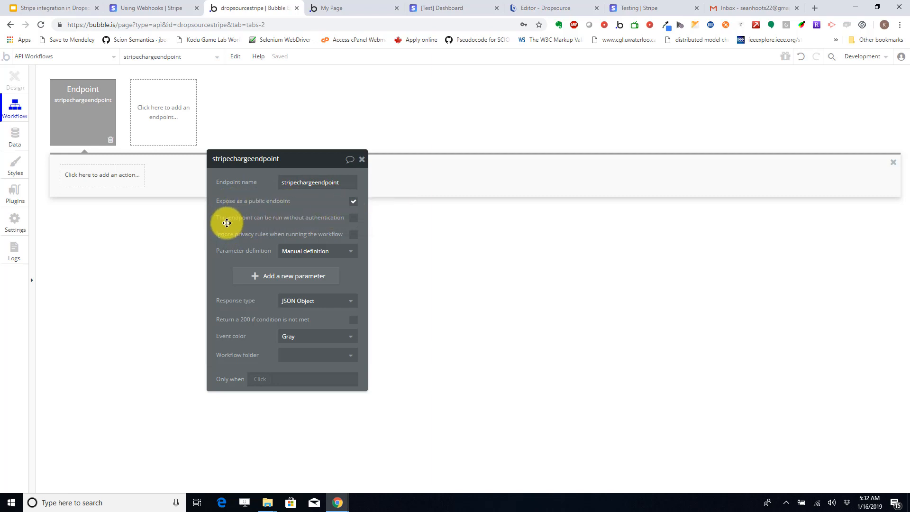
click(353, 218)
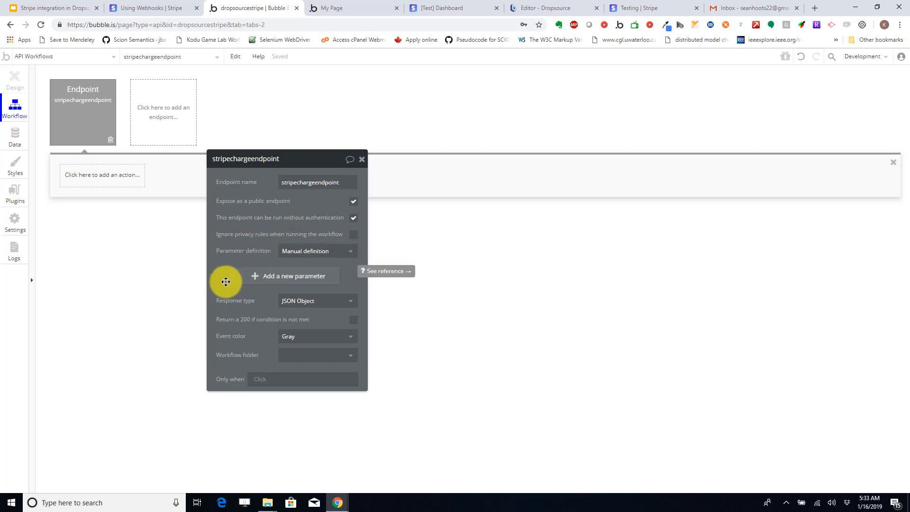
click(276, 279)
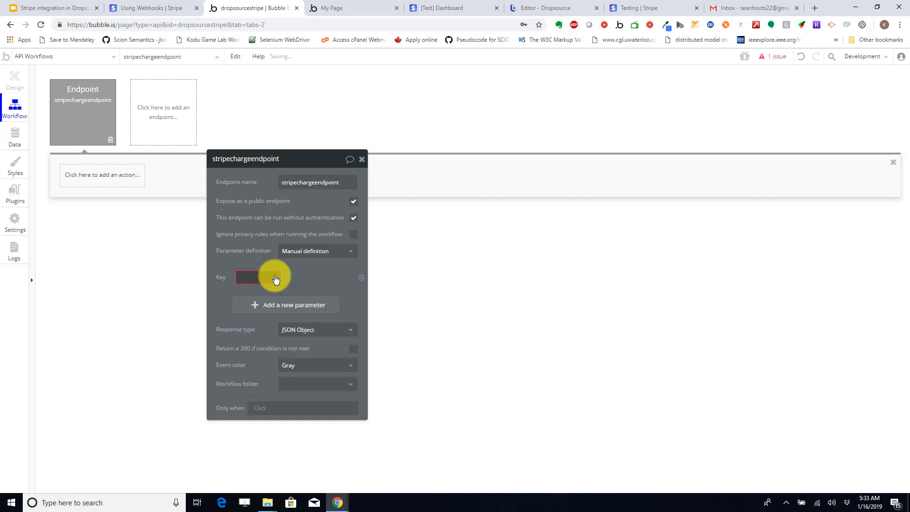
click(268, 307)
click(260, 337)
click(269, 362)
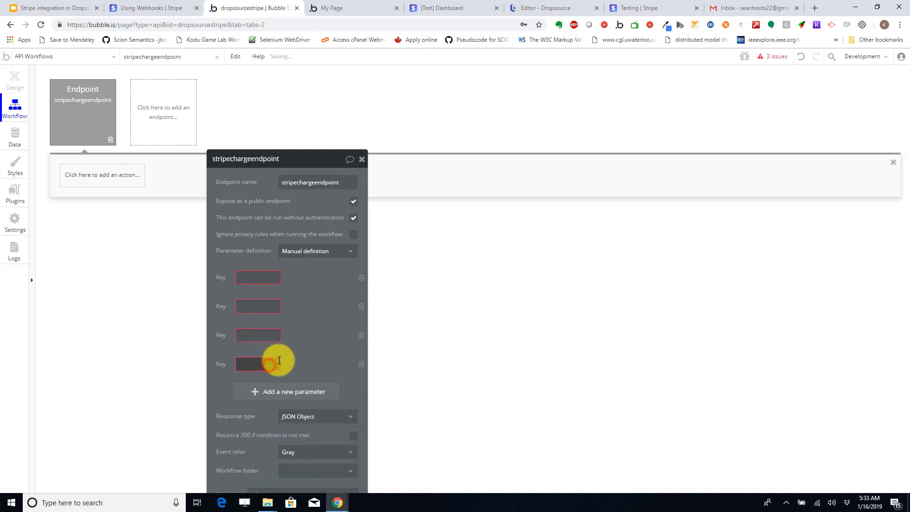
click(362, 279)
click(361, 301)
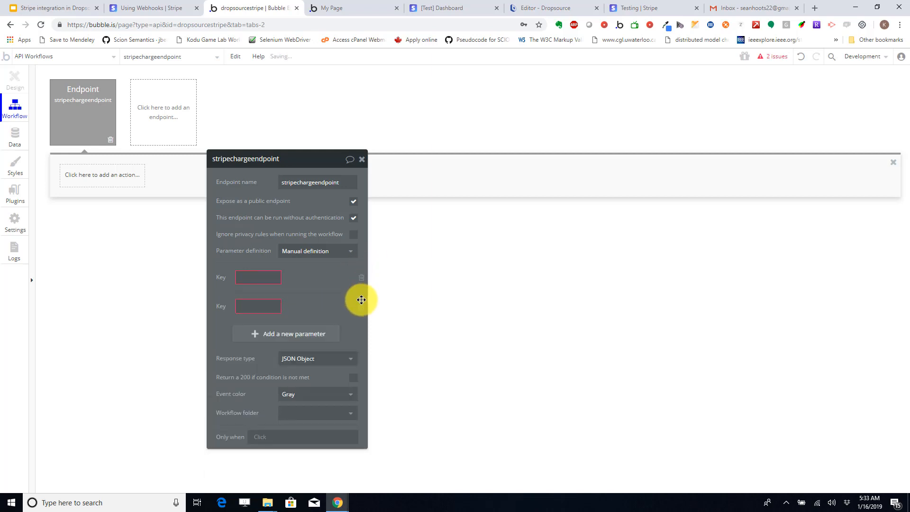
click(361, 306)
click(362, 277)
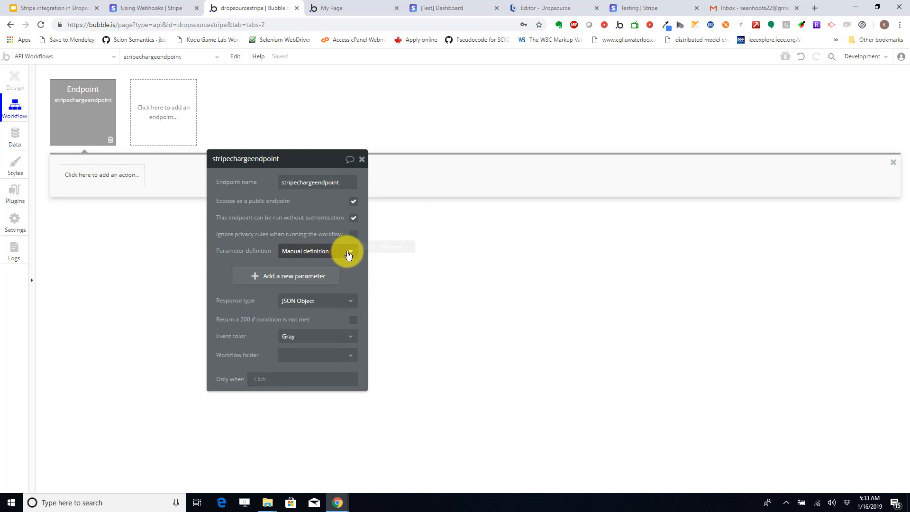
Set the endpoint's parameter definition to Detect request data, and start data detection to copy the initialize request URL.
click(305, 253)
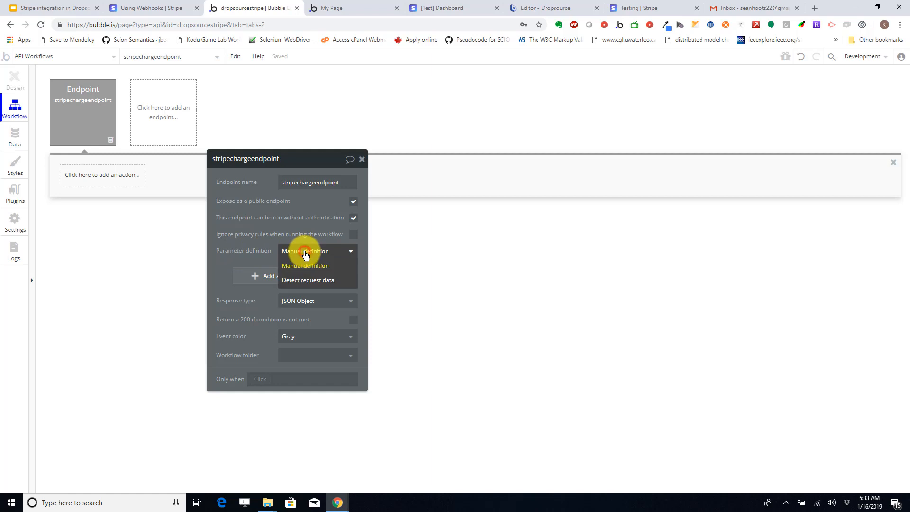
click(298, 282)
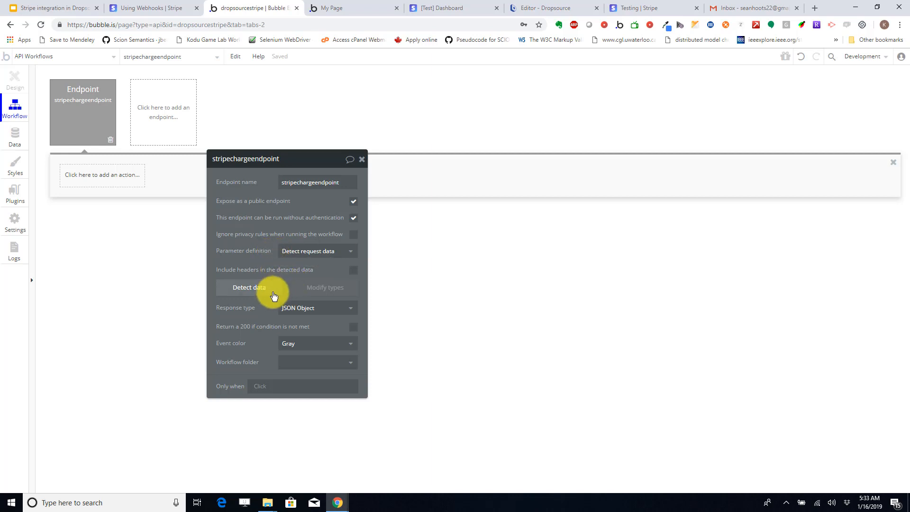
click(242, 294)
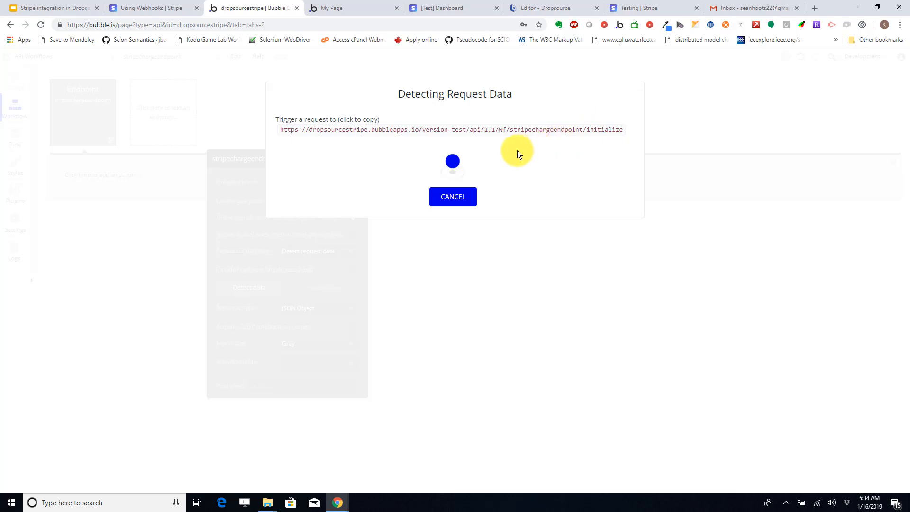
click(509, 136)
Switch to the outline slide and review the steps for creating the endpoint, initializing it and creating the Stripe webhook.
click(60, 11)
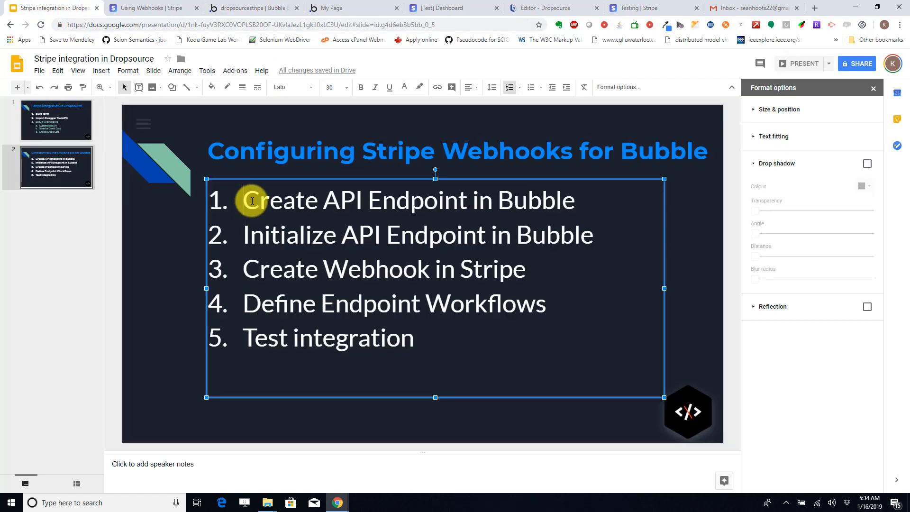
drag(253, 201, 582, 195)
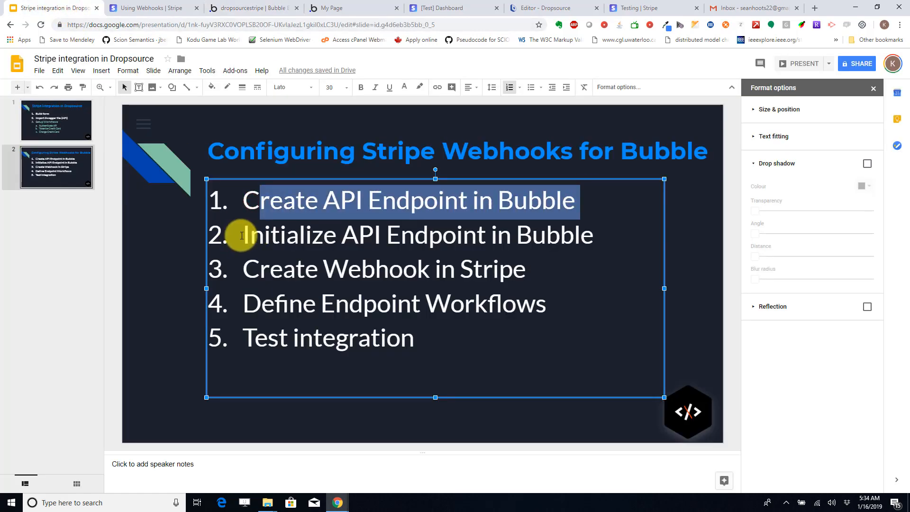
drag(241, 234, 606, 237)
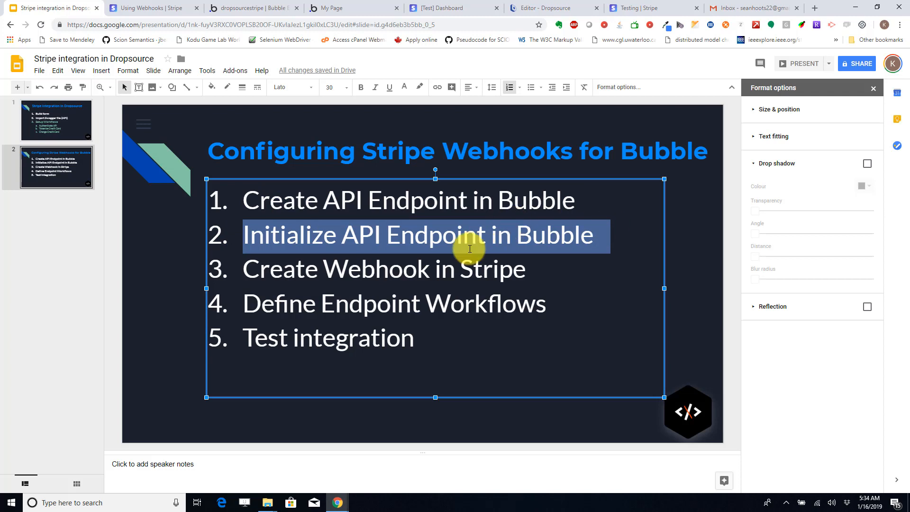
drag(242, 271, 526, 269)
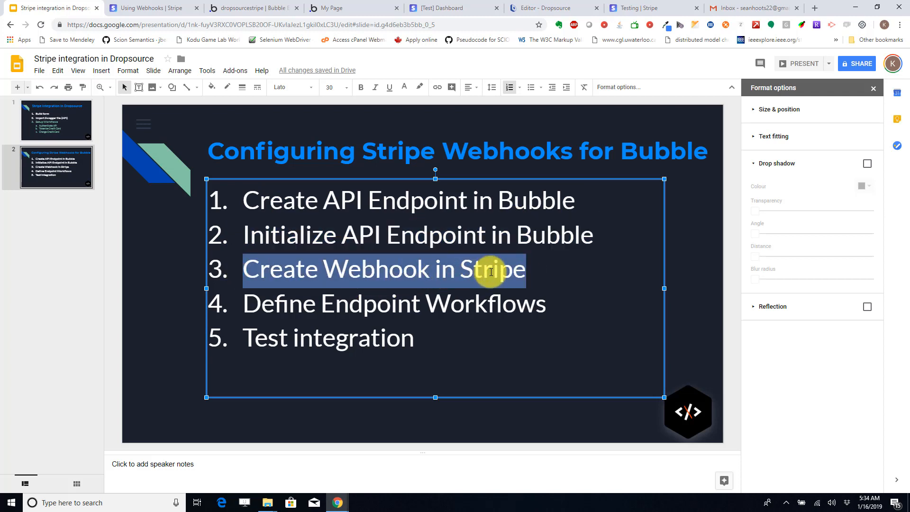
click(400, 274)
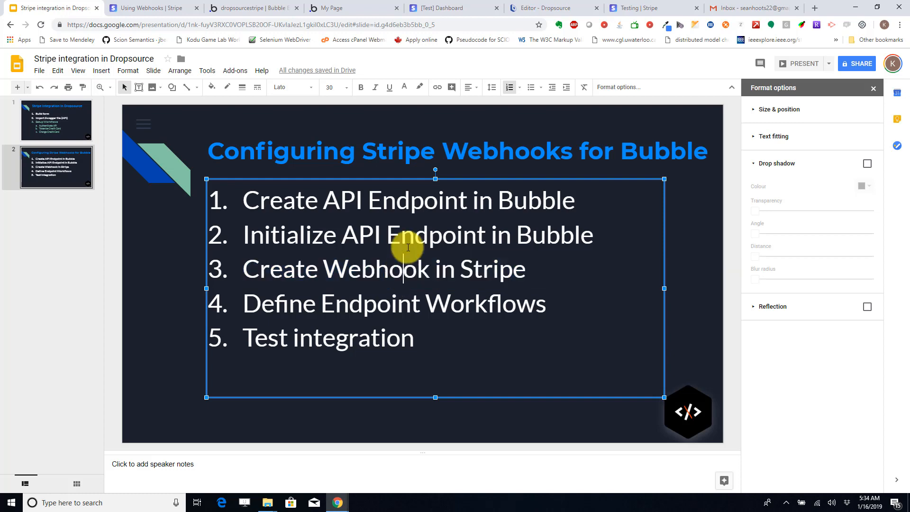
Switch to the Stripe dashboard's webhooks and start a new endpoint with the copied Bubble initialize URL as the URL to be called.
click(426, 6)
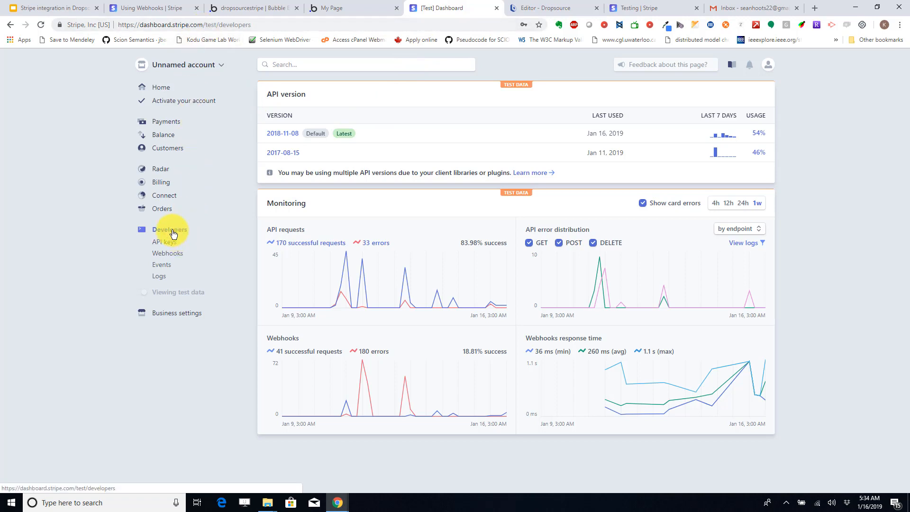
click(171, 256)
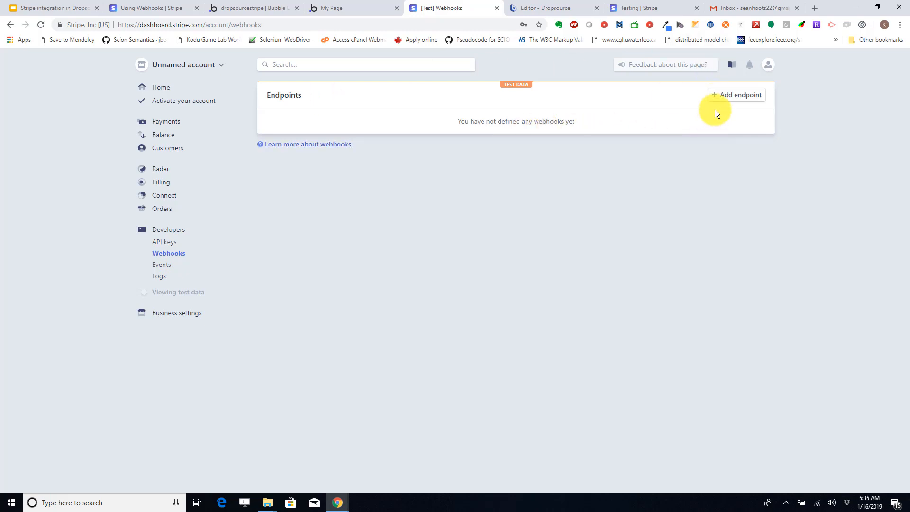
click(735, 95)
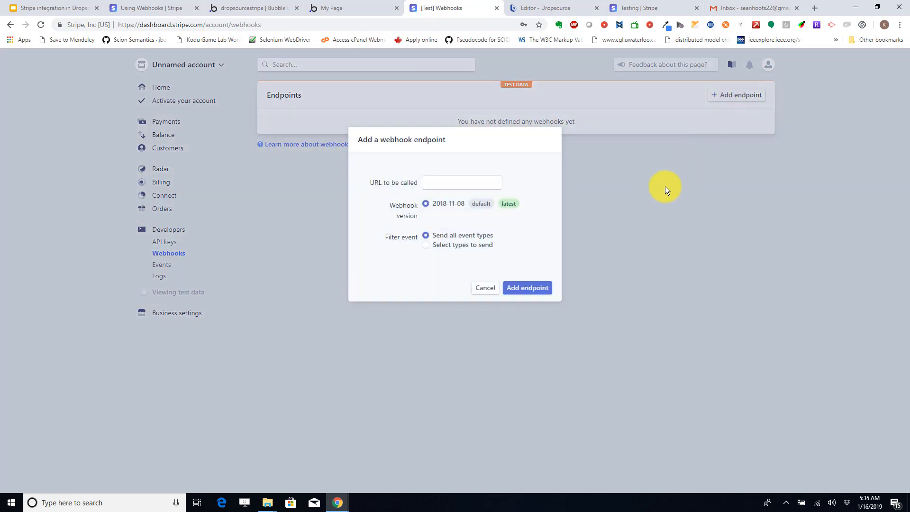
click(434, 184)
key(ctrl+v)
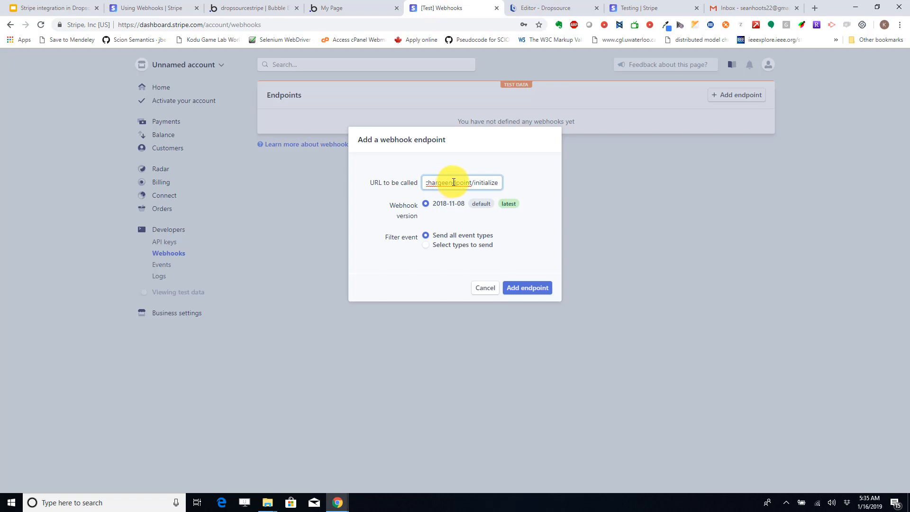
drag(473, 183, 498, 182)
click(467, 169)
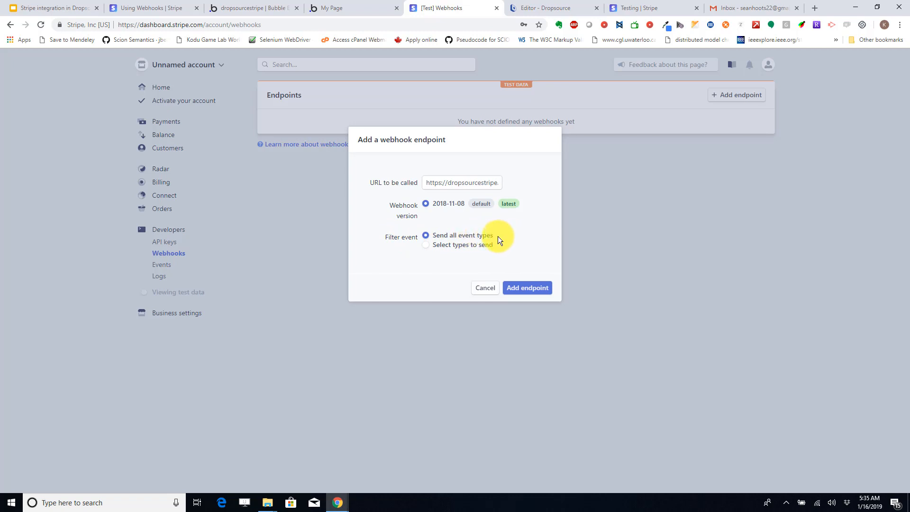
Set the endpoint's event filter to Select types to send and look through the account and charge event types.
click(426, 245)
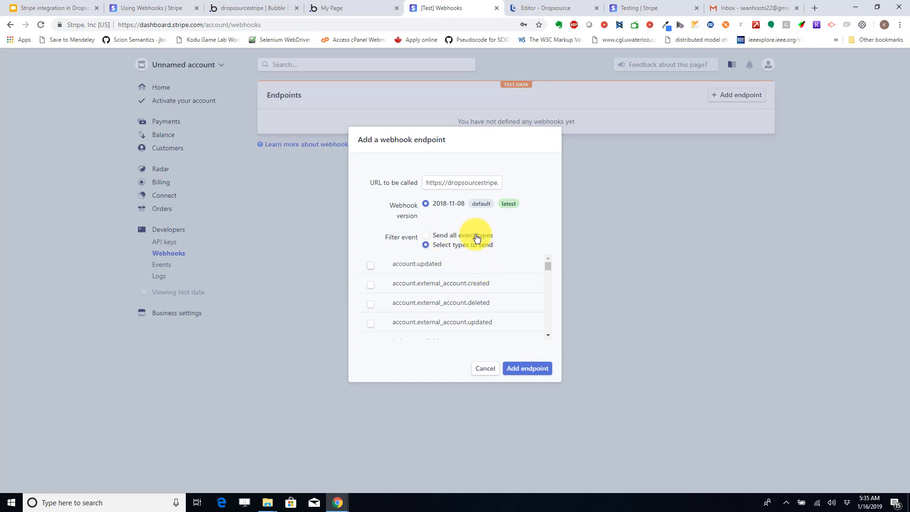
click(430, 237)
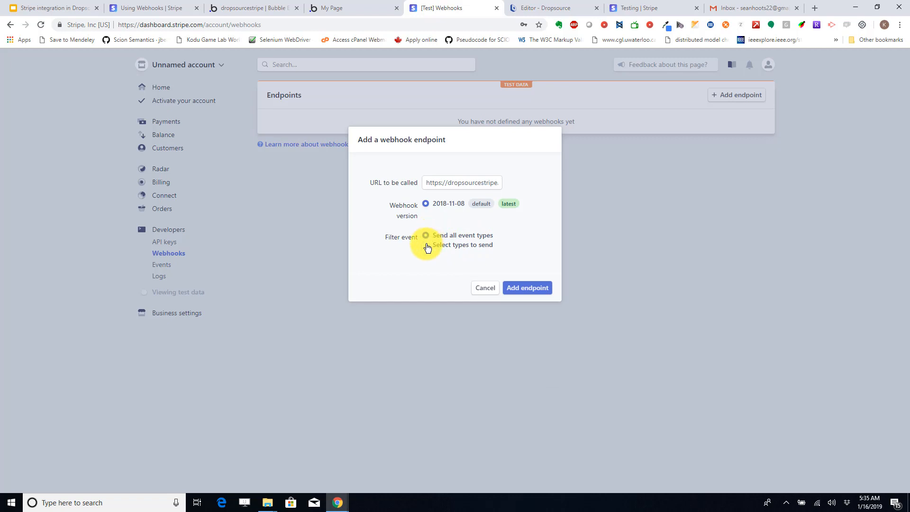
click(427, 246)
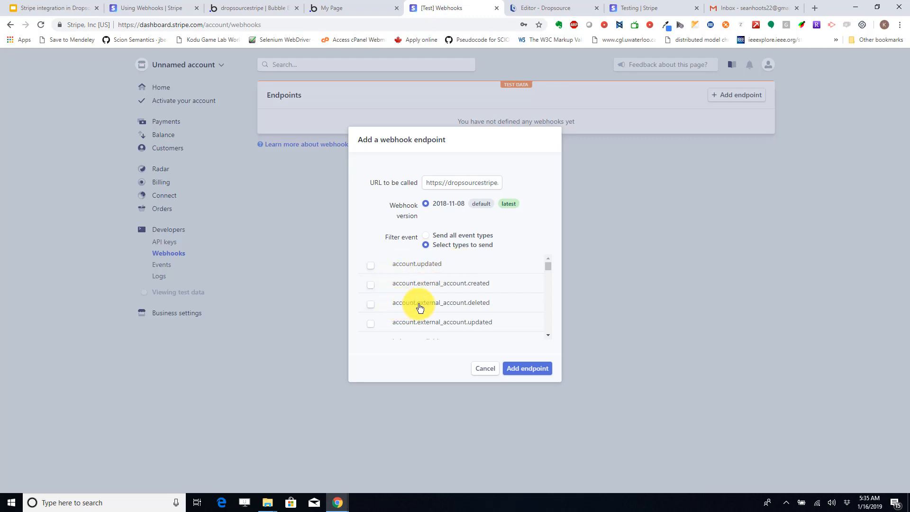
scroll(424, 304, down, 5)
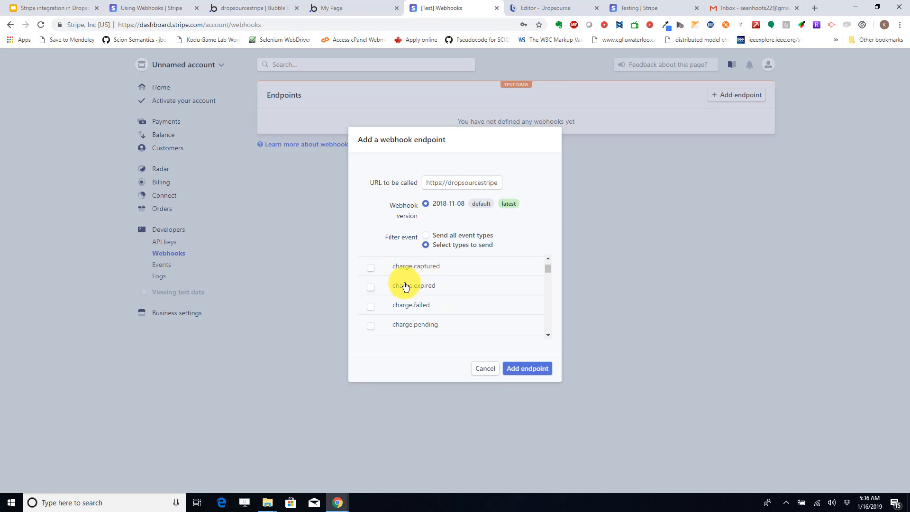
scroll(404, 285, up, 2)
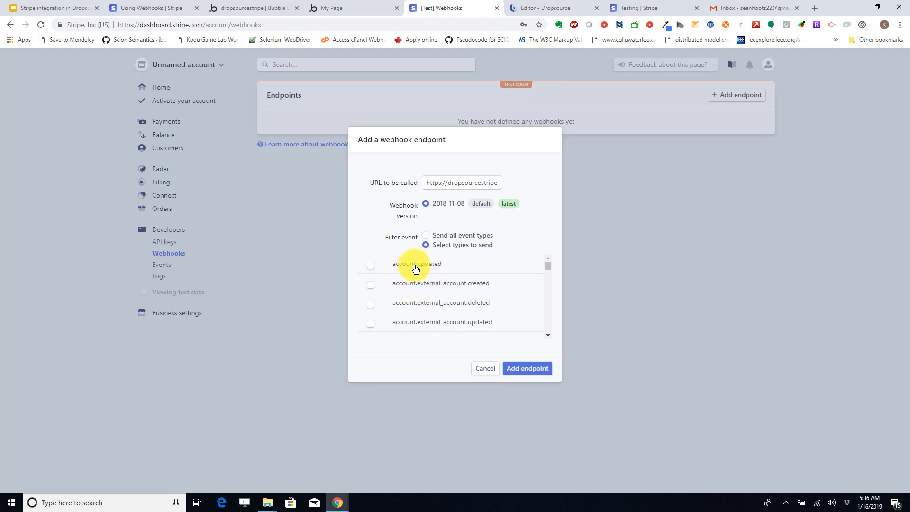
scroll(414, 275, down, 2)
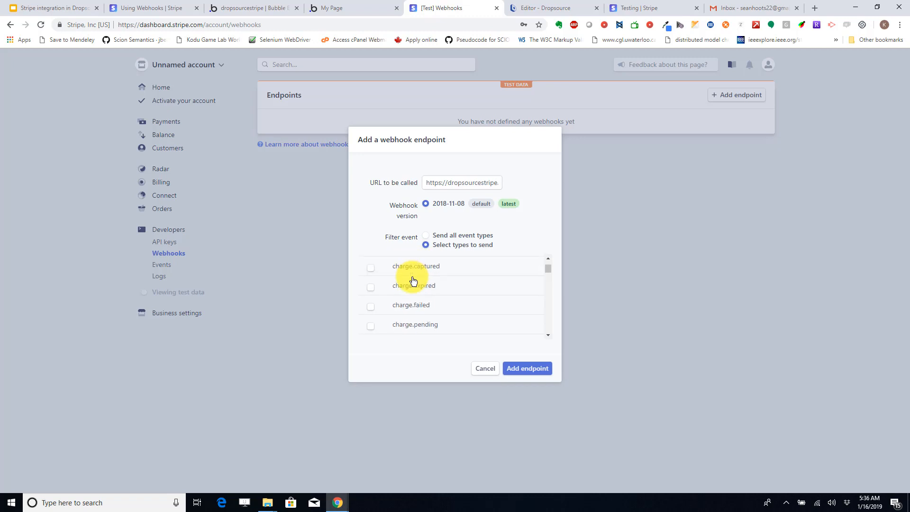
scroll(414, 280, up, 3)
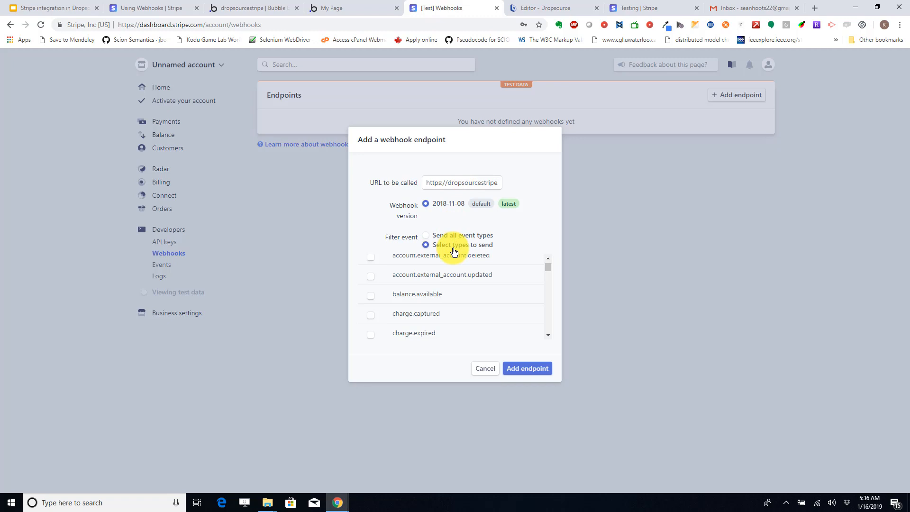
scroll(427, 284, down, 3)
scroll(423, 285, up, 3)
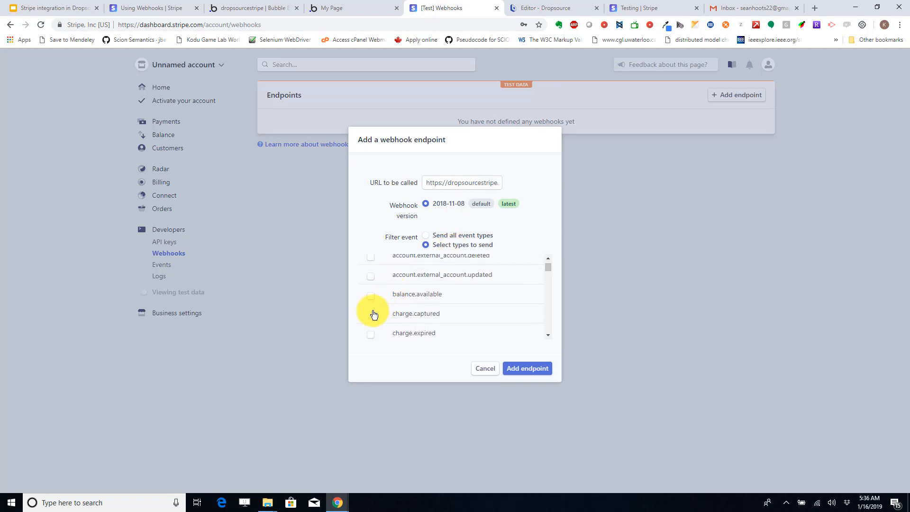
Select the event types charge.captured, charge.expired, charge.failed, charge.pending, charge.refunded, charge.succeeded and charge.updated.
click(370, 316)
scroll(380, 292, down, 1)
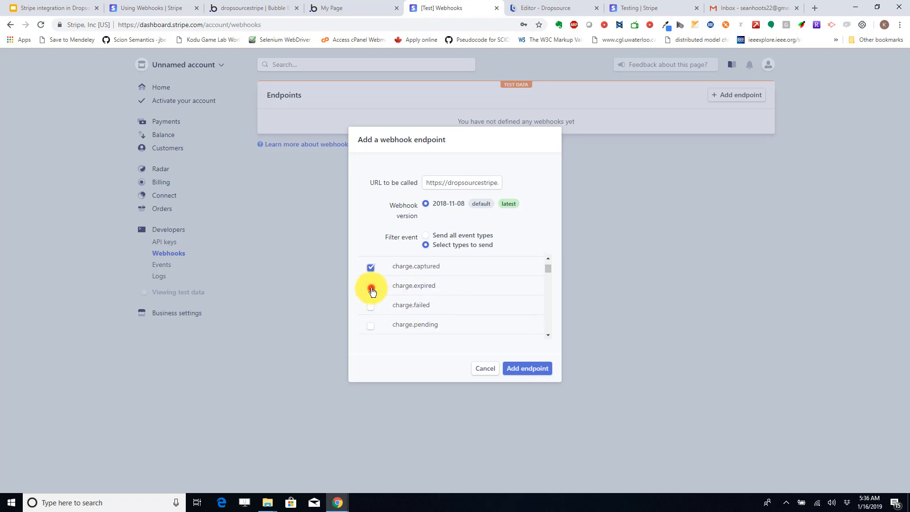
click(372, 288)
click(371, 306)
click(371, 324)
scroll(379, 313, down, 2)
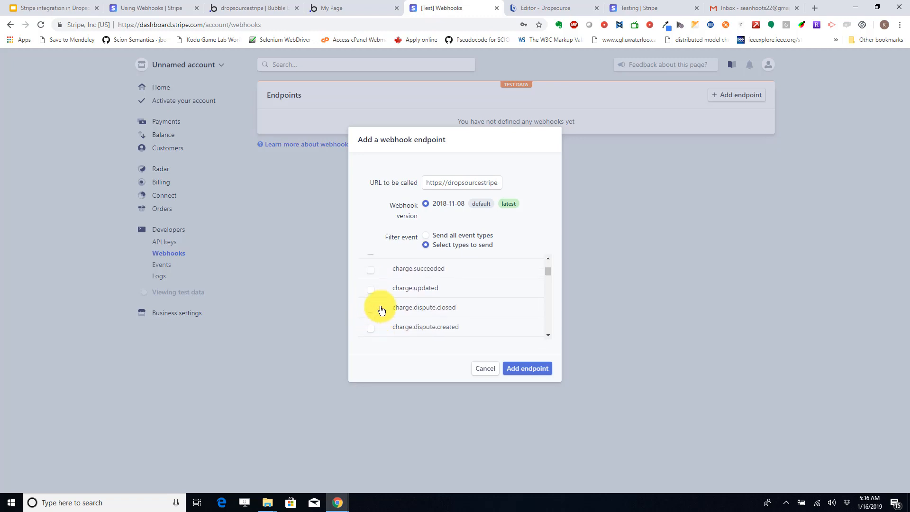
scroll(382, 311, up, 1)
click(374, 299)
click(371, 317)
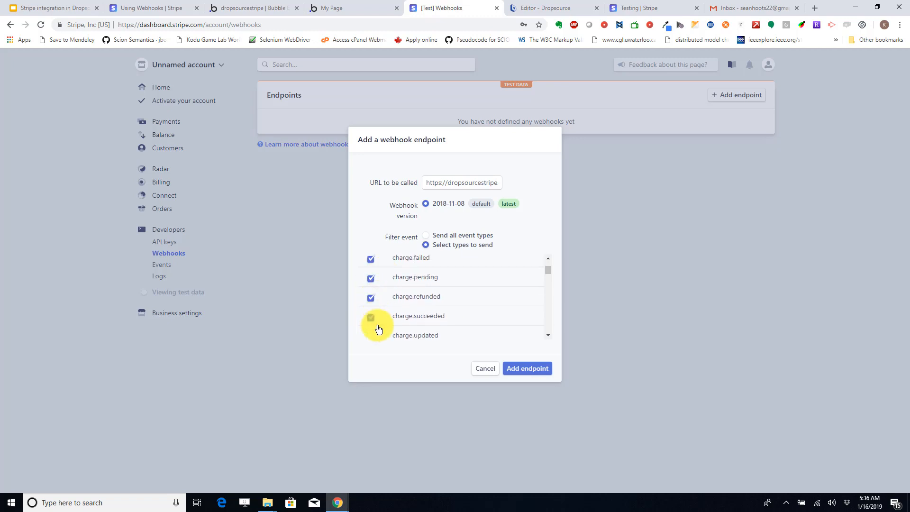
click(373, 336)
Select charge.refund.updated and the charge.dispute events closed, created, funds_reinstated, funds_withdrawn and updated.
scroll(382, 332, down, 1)
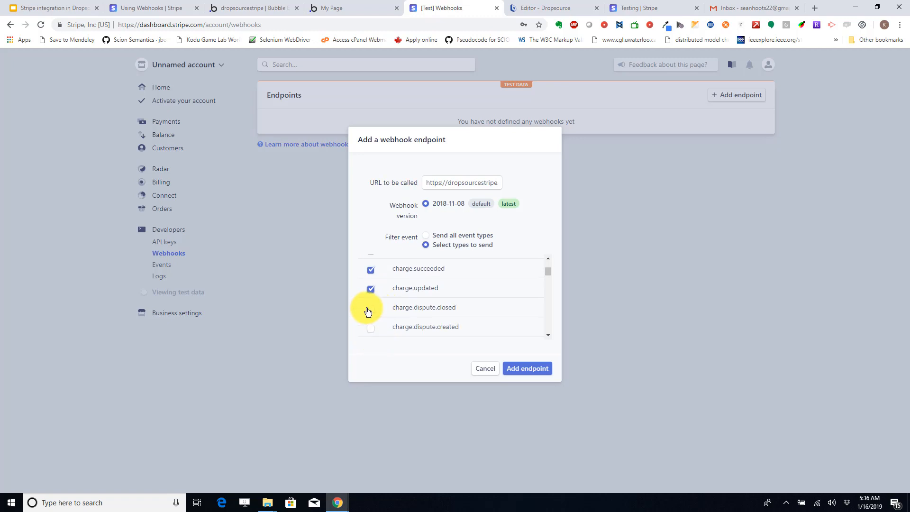
click(371, 307)
scroll(374, 328, down, 1)
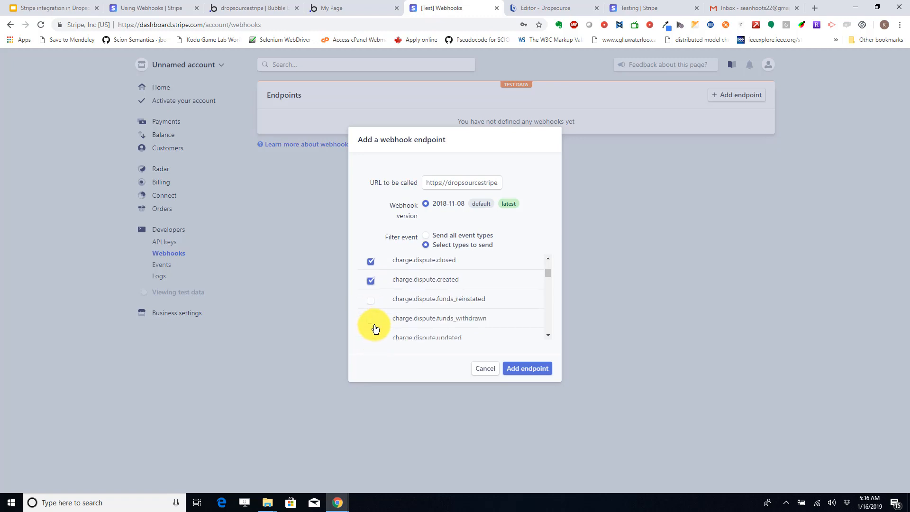
click(370, 299)
click(373, 320)
scroll(374, 321, down, 1)
click(372, 292)
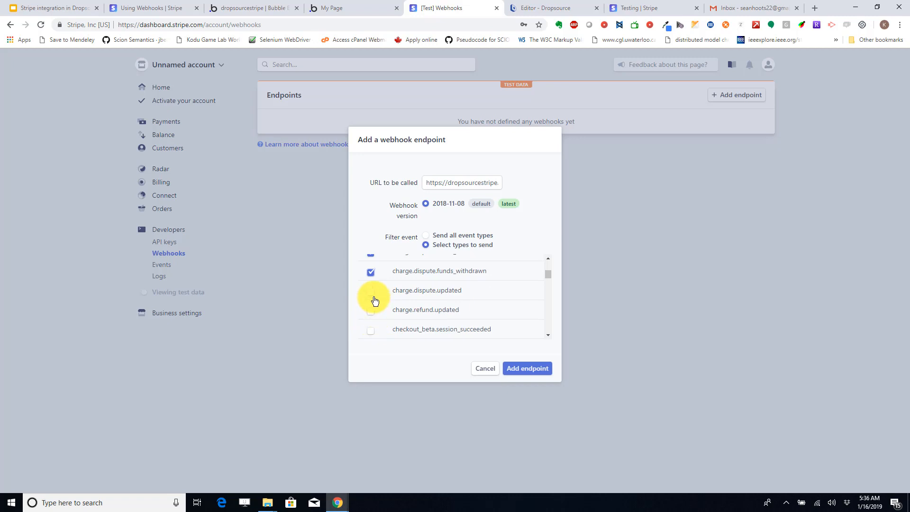
click(373, 310)
scroll(377, 323, down, 2)
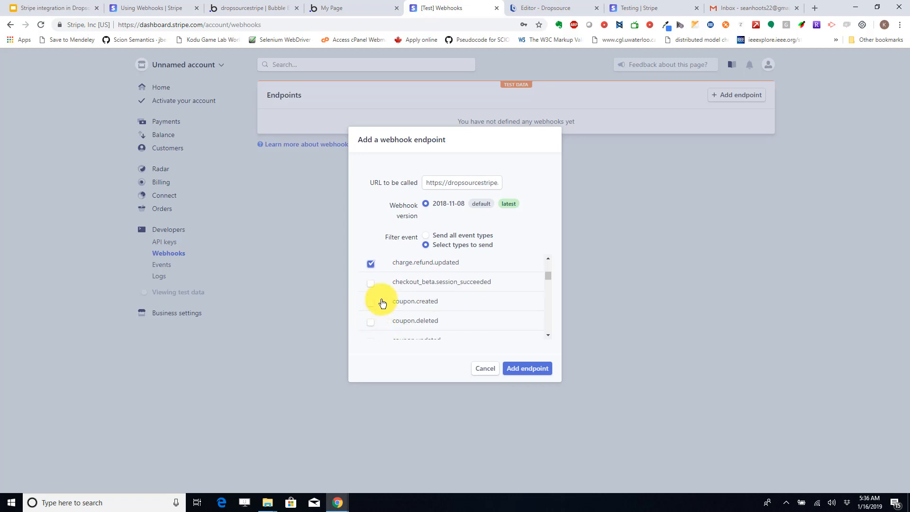
Review the selected charge event types and add the webhook endpoint.
scroll(379, 299, up, 2)
scroll(408, 301, up, 1)
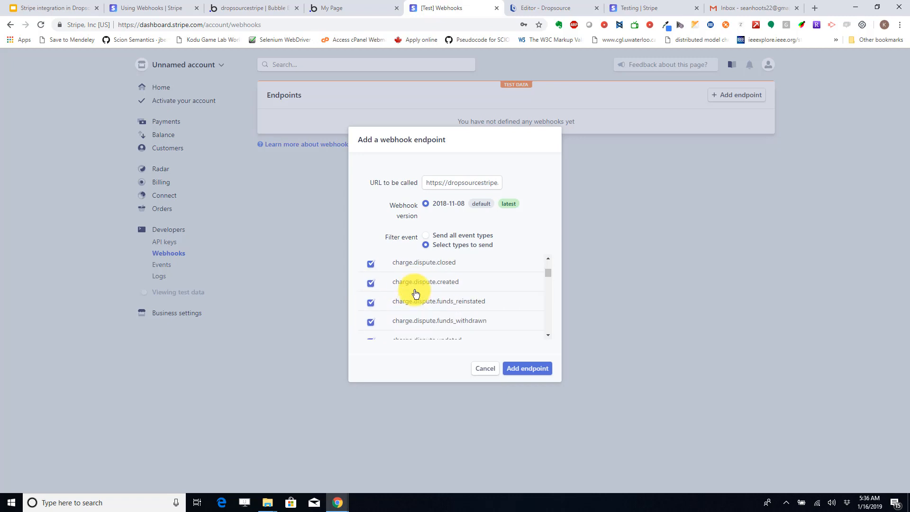
scroll(417, 287, down, 1)
scroll(441, 294, up, 3)
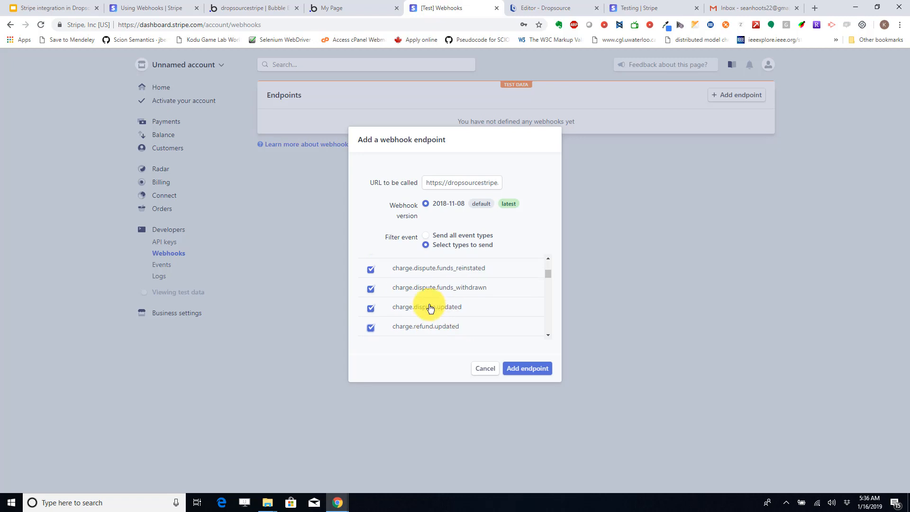
scroll(498, 321, up, 4)
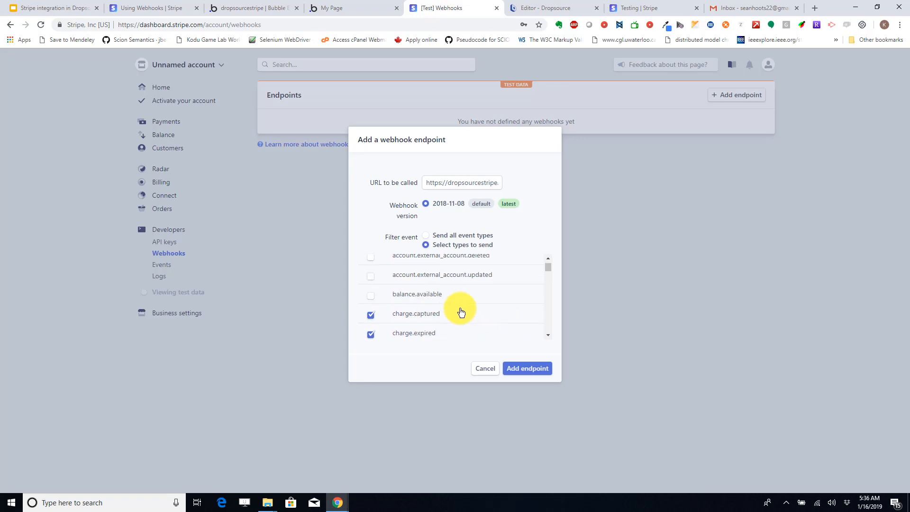
scroll(455, 309, down, 3)
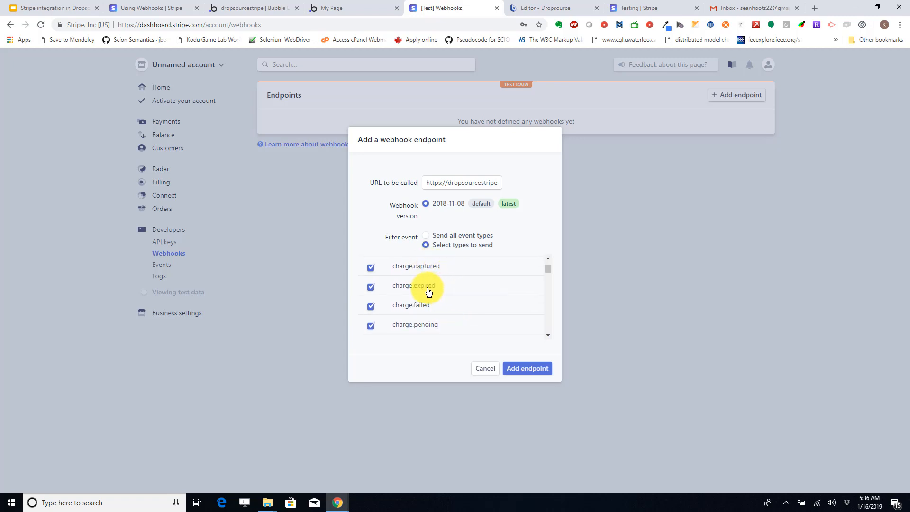
click(521, 371)
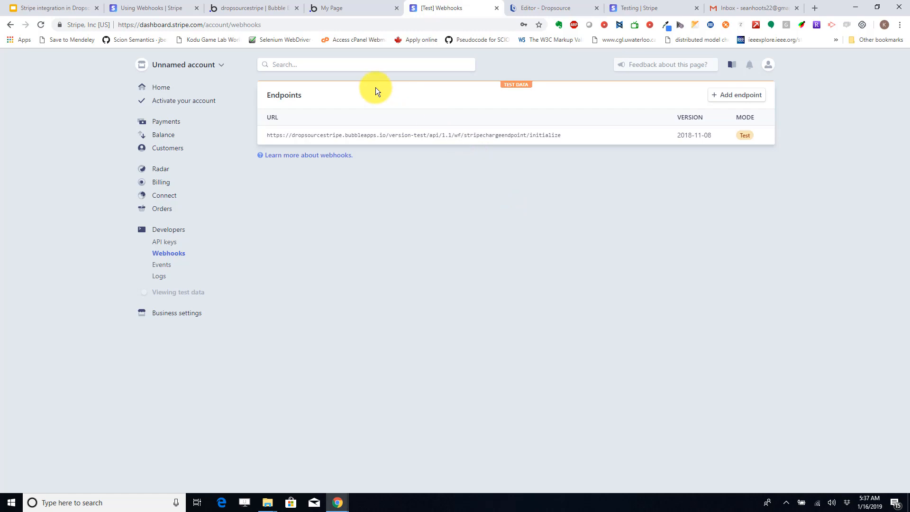
Check the request URL in Bubble's data detection, and open the matching webhook endpoint's details in Stripe.
click(257, 8)
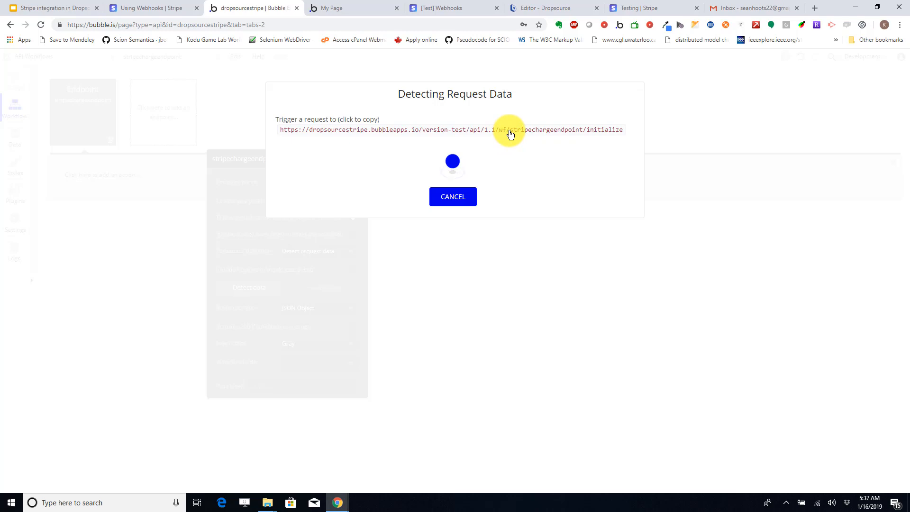
click(441, 4)
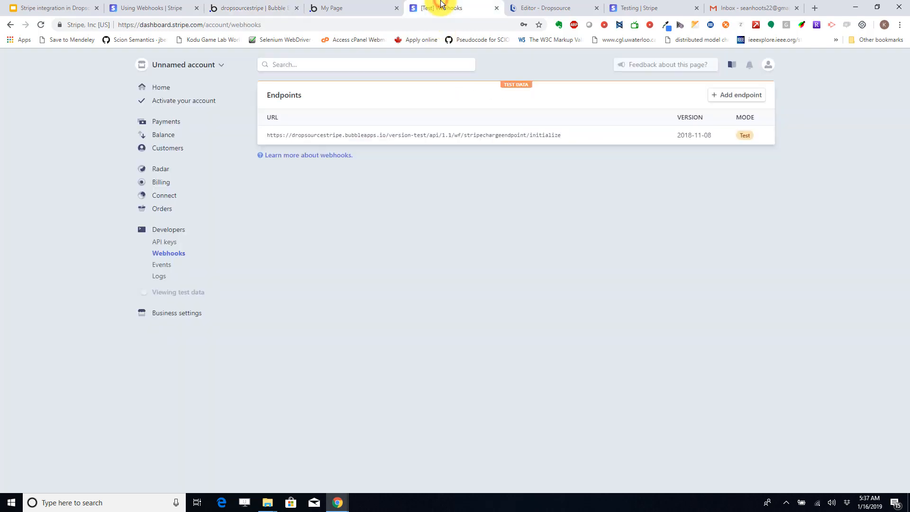
click(515, 135)
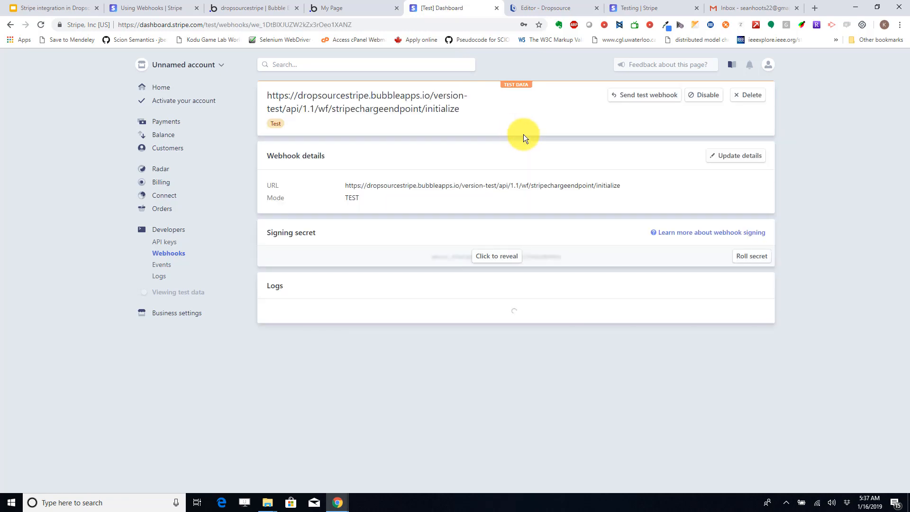
Send a charge.captured test webhook to the endpoint and review the full request data.
click(633, 97)
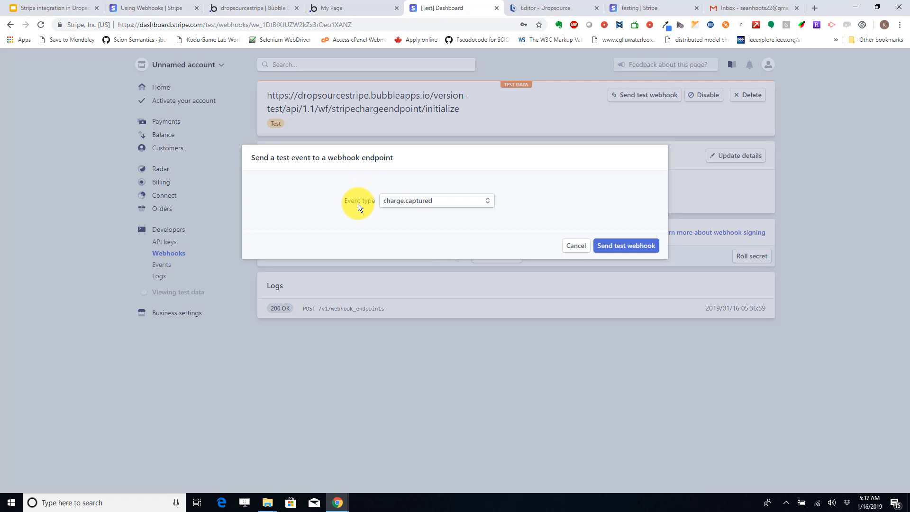
click(417, 202)
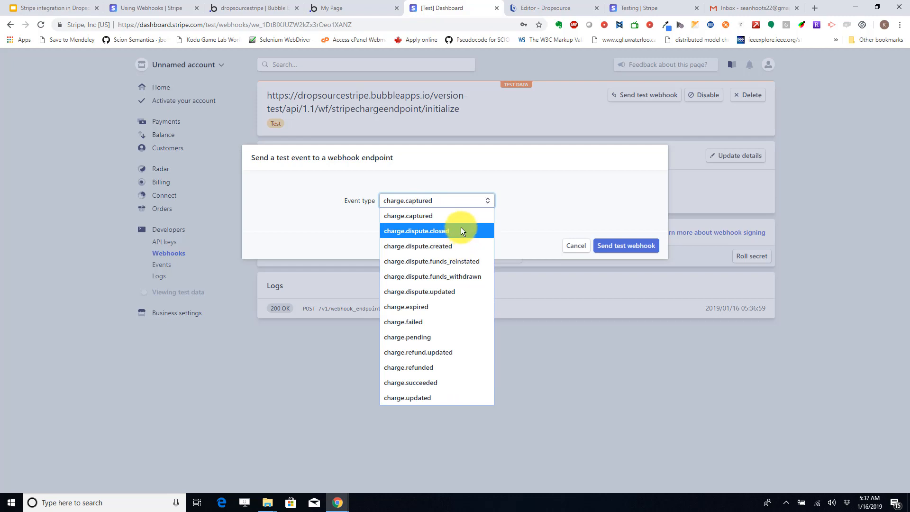
click(431, 218)
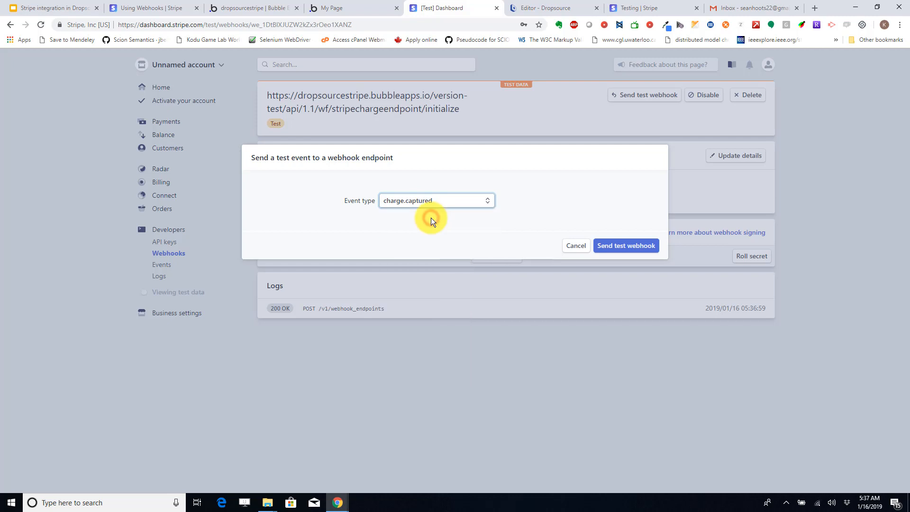
click(619, 246)
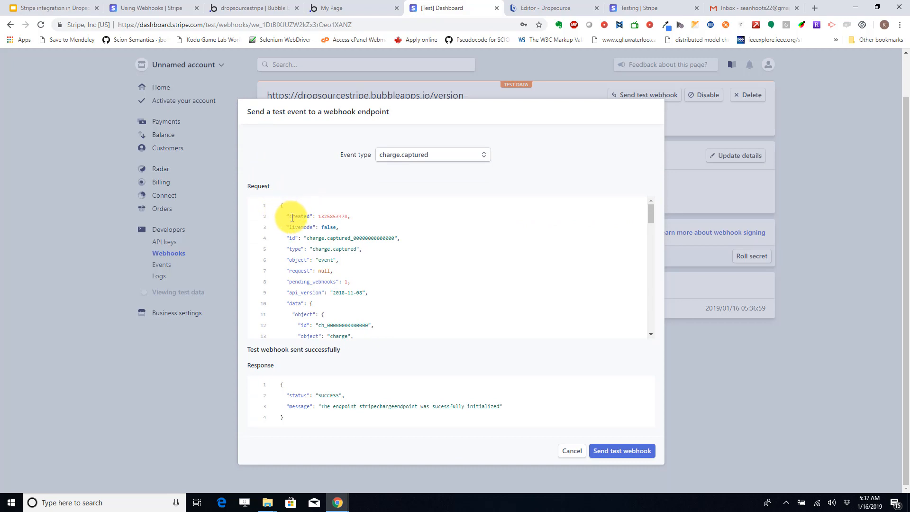
scroll(292, 216, down, 1)
scroll(291, 216, down, 6)
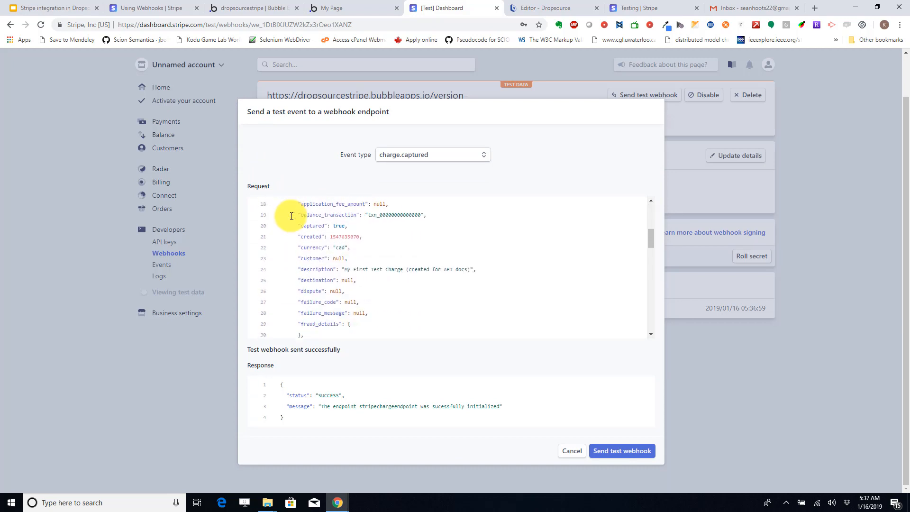
scroll(292, 216, down, 9)
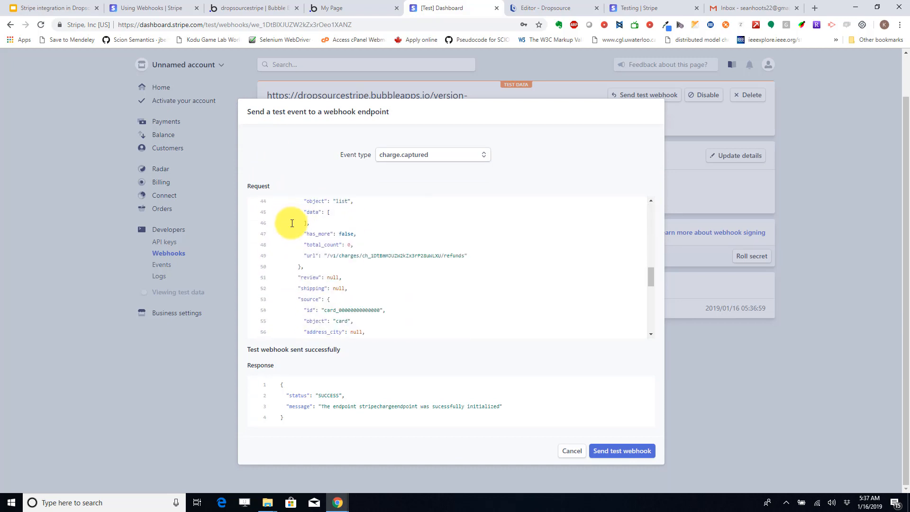
scroll(297, 233, down, 3)
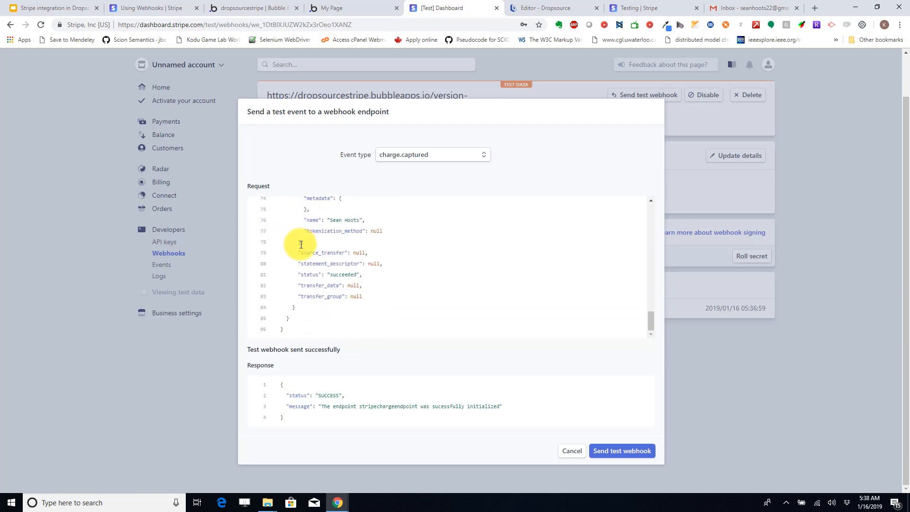
Review the test webhook's request data and the status in its response, and close the test event dialog.
scroll(301, 244, up, 7)
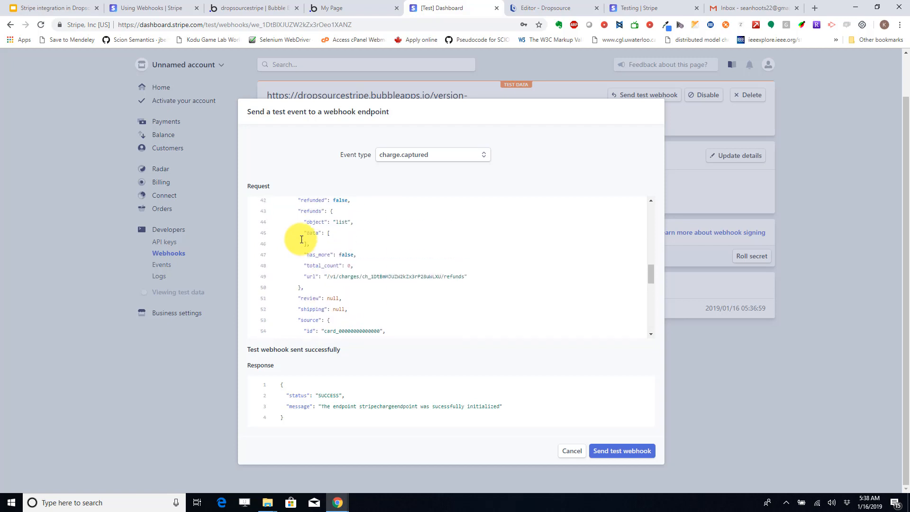
scroll(301, 240, up, 9)
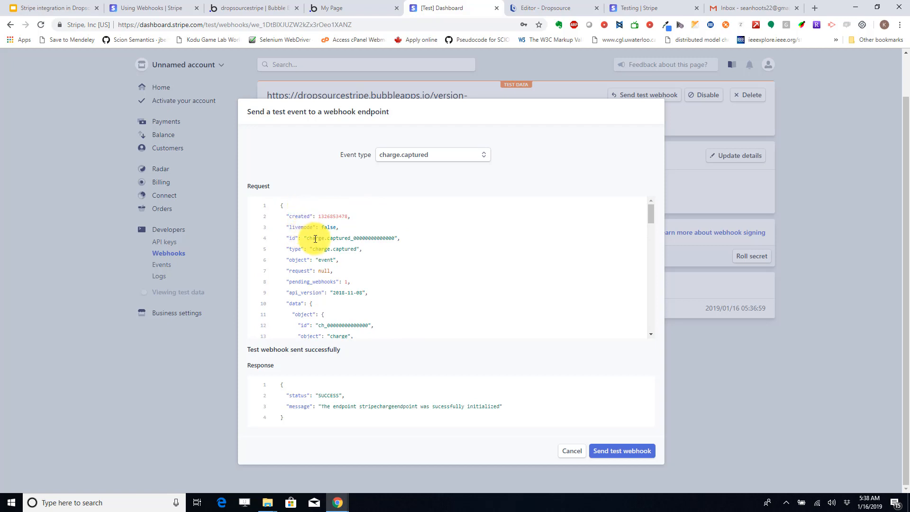
scroll(313, 242, down, 6)
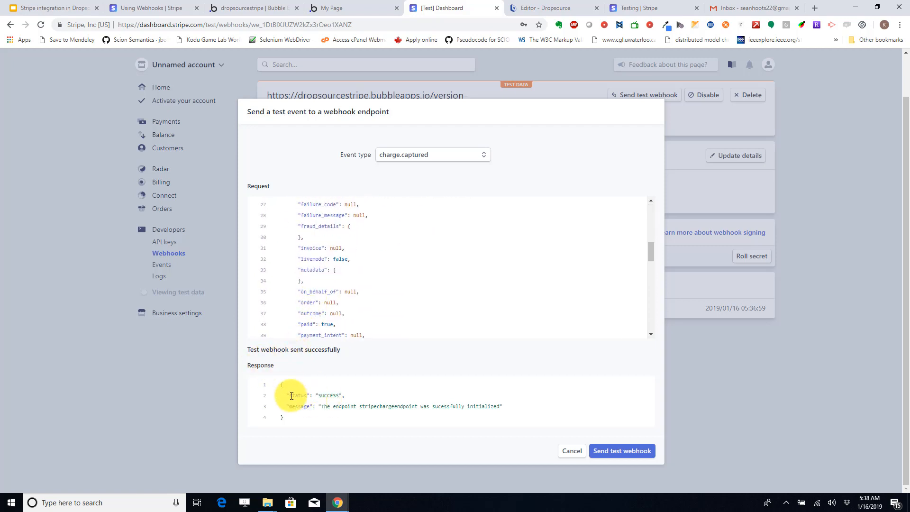
drag(290, 396, 303, 396)
click(332, 399)
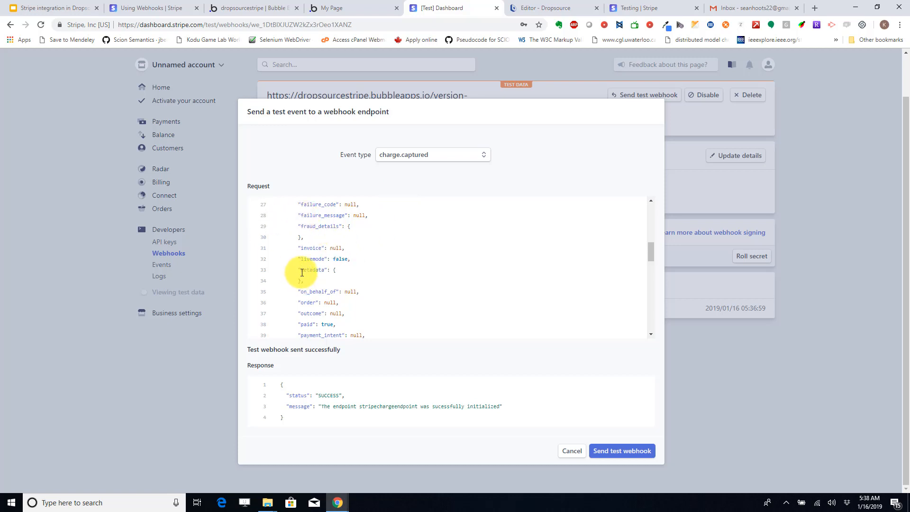
click(569, 456)
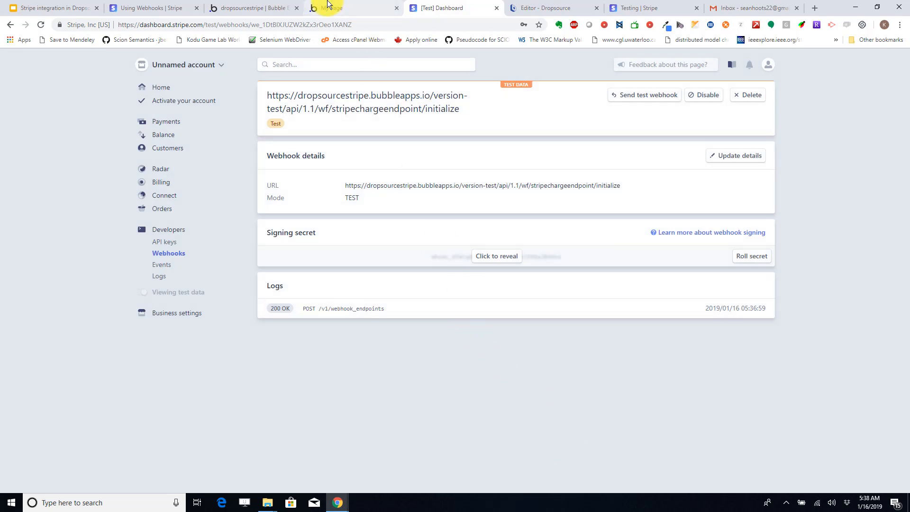
Switch to Bubble and examine the detected API workflow request fields, including the raw data of the charge.captured event.
click(272, 5)
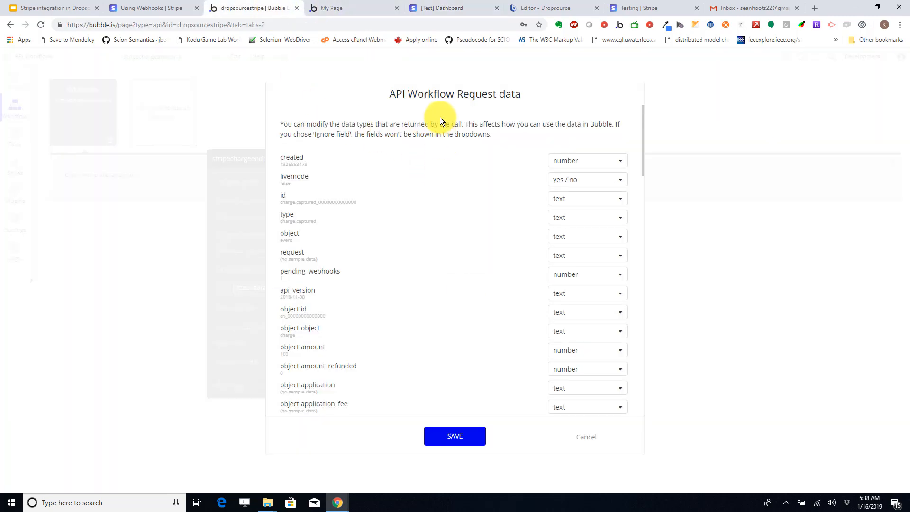
scroll(569, 202, down, 10)
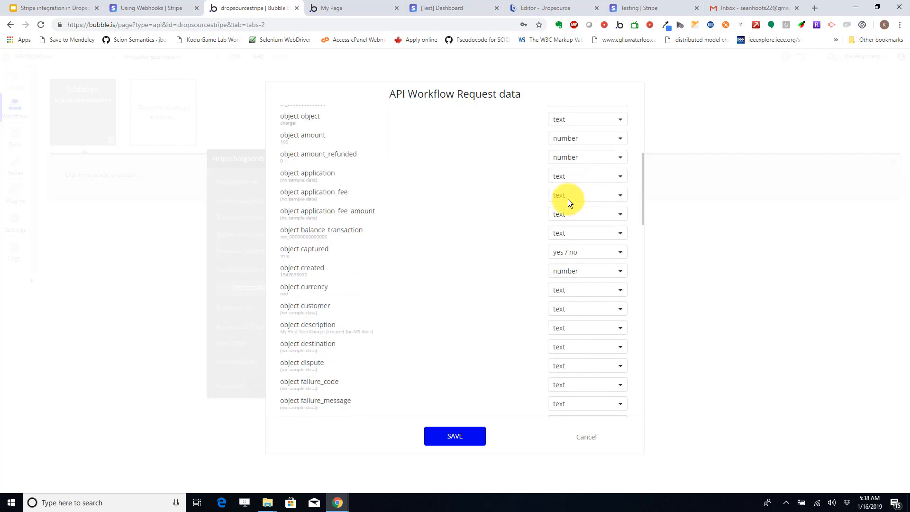
scroll(569, 204, down, 12)
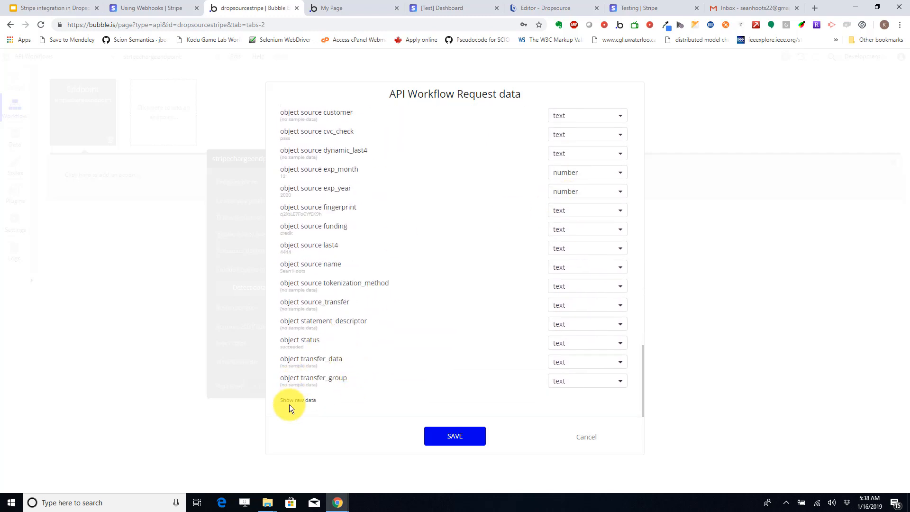
click(291, 402)
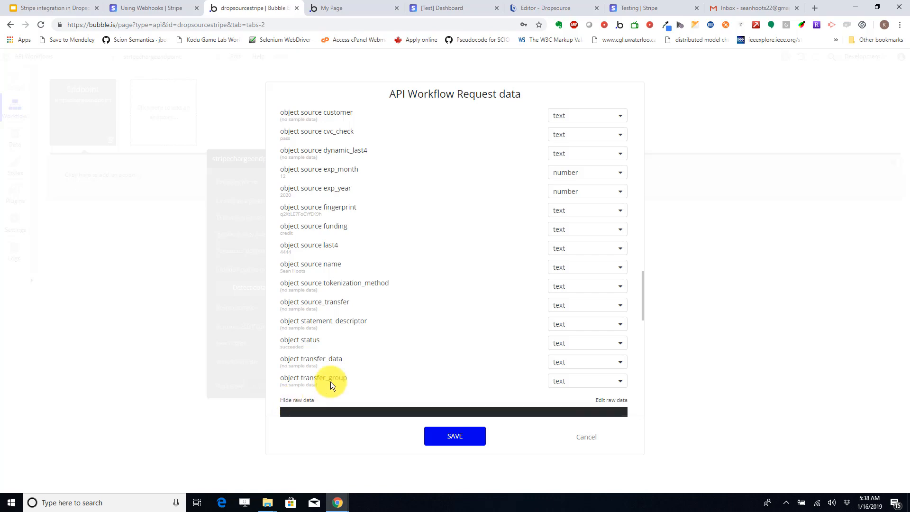
scroll(334, 380, down, 6)
scroll(365, 234, down, 12)
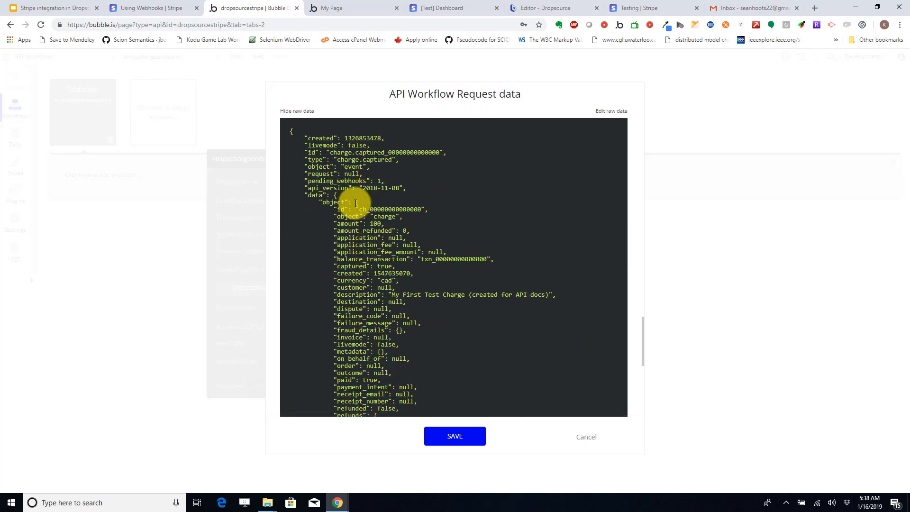
scroll(356, 217, up, 12)
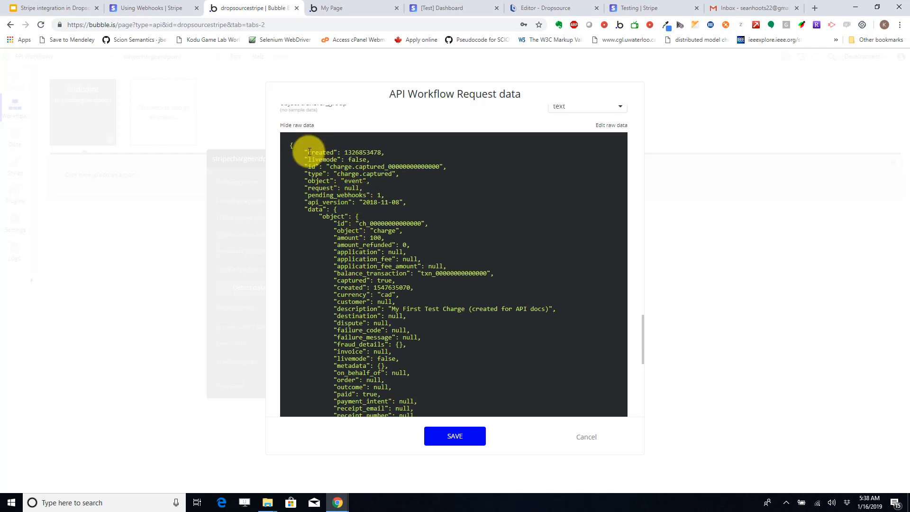
drag(305, 152, 396, 247)
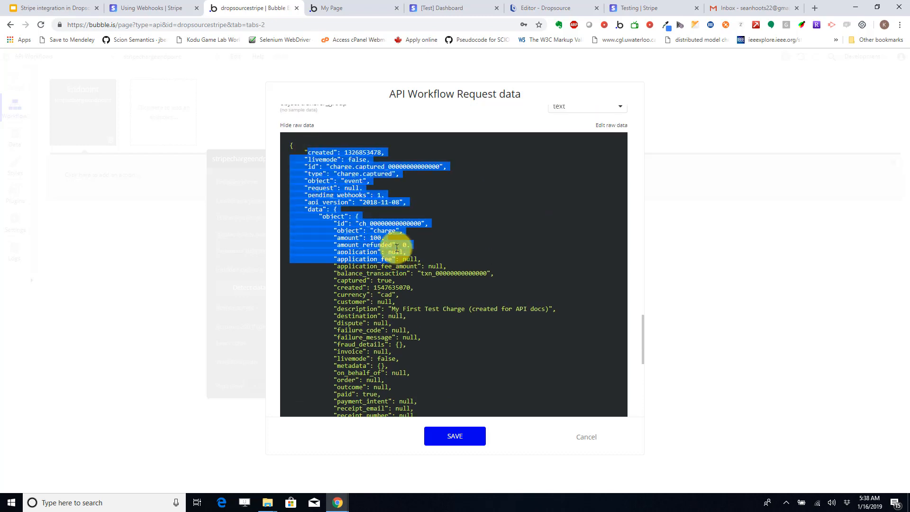
Examine the POST /v1/webhook_endpoints log entry's request and response bodies in Stripe, and return to the endpoint's details.
click(455, 8)
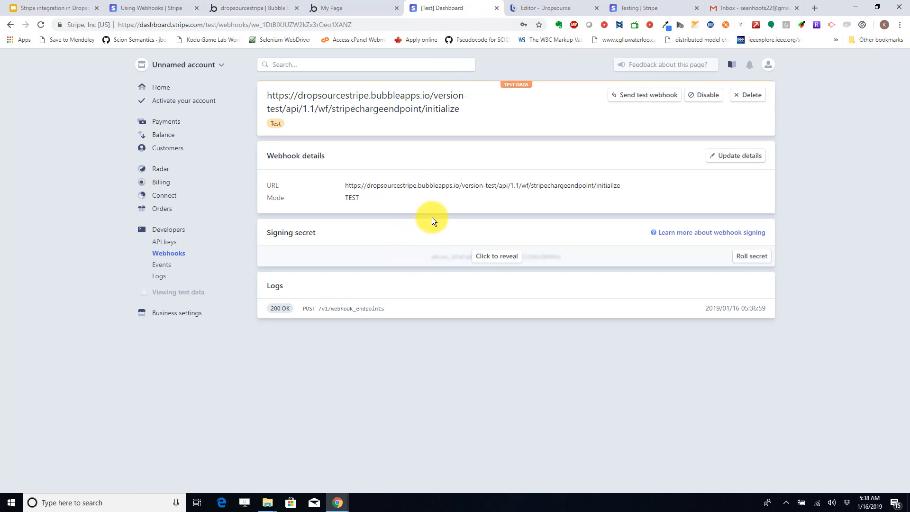
click(367, 309)
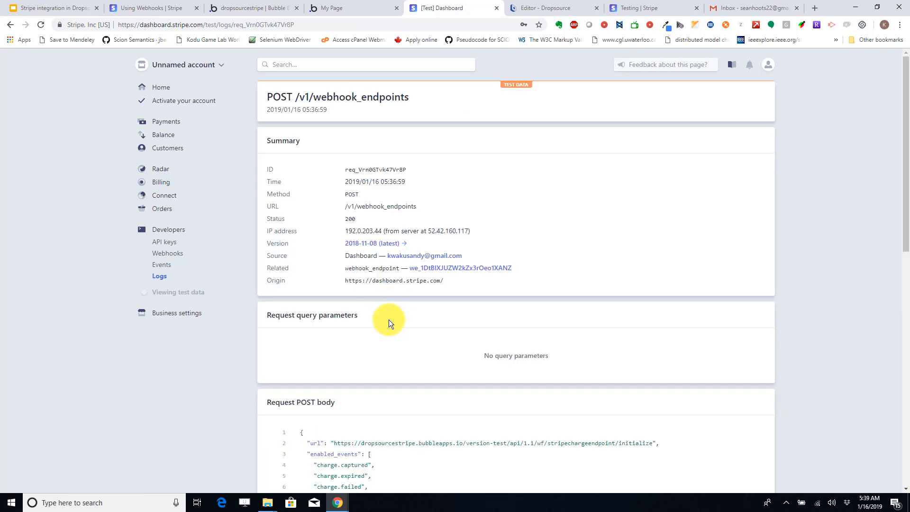
scroll(389, 319, down, 4)
scroll(394, 325, down, 7)
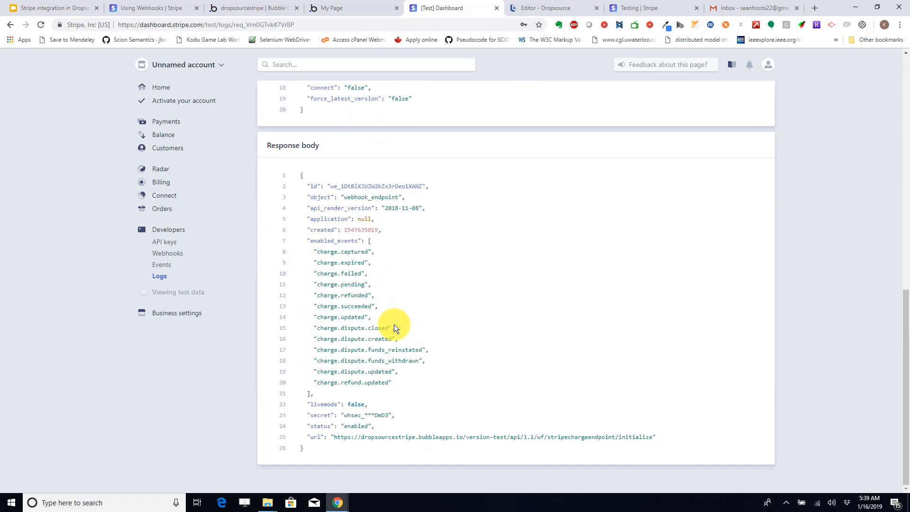
scroll(399, 324, up, 8)
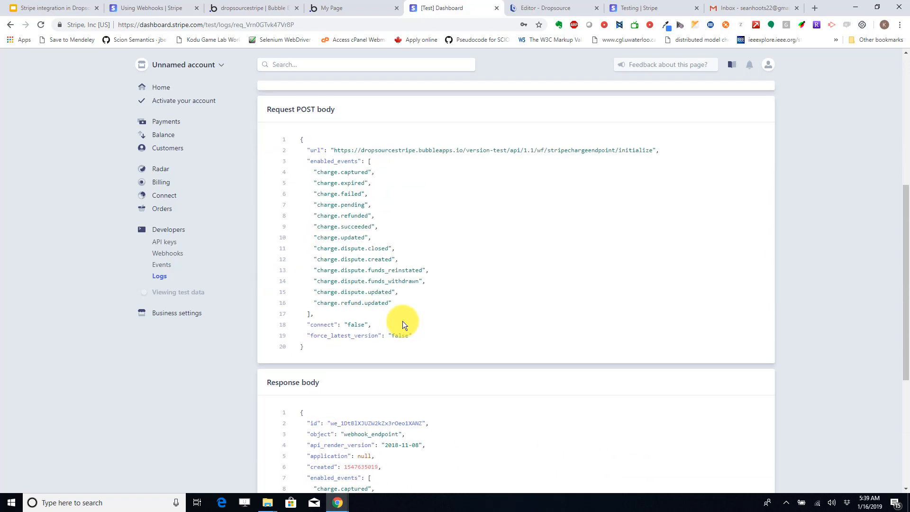
scroll(402, 321, up, 3)
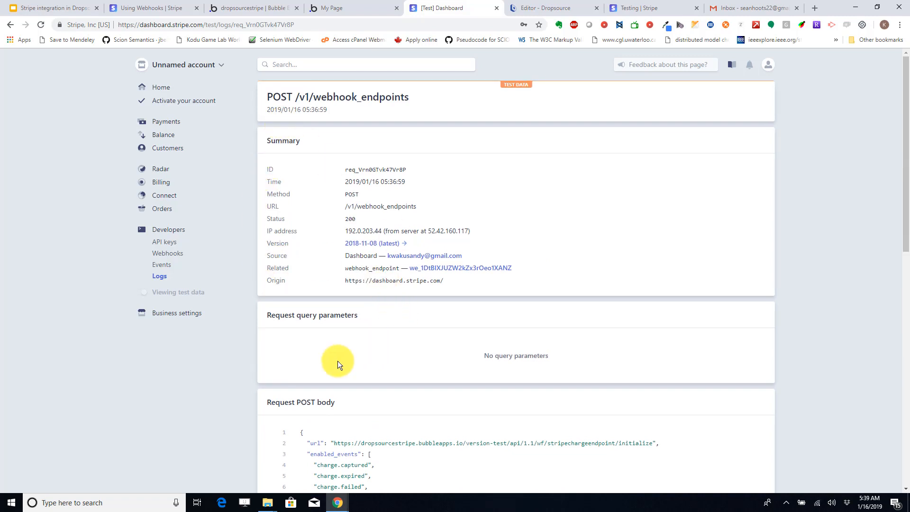
click(10, 26)
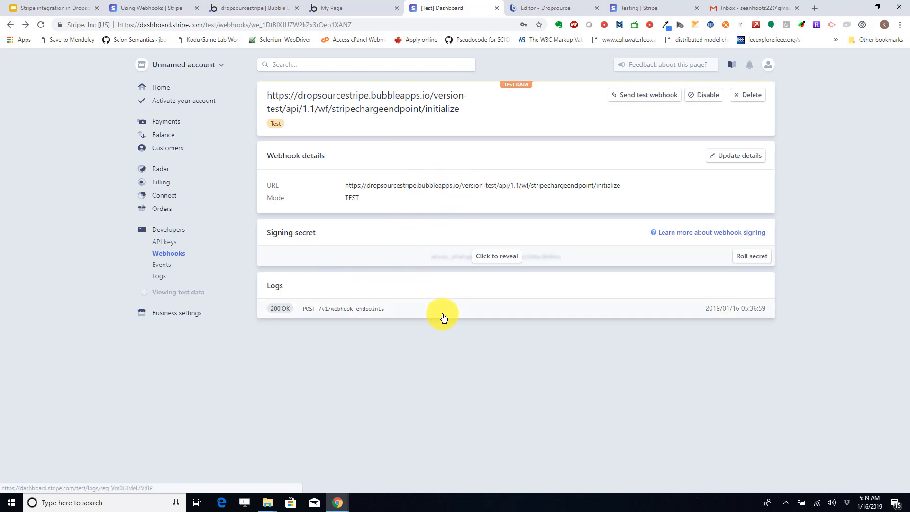
Switch back to Bubble and compare the raw request data with the list of detected fields and their types.
click(274, 8)
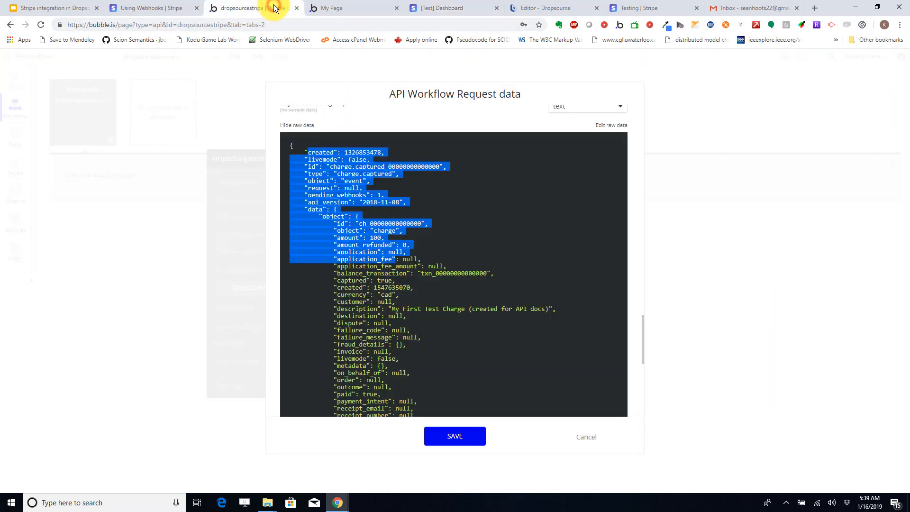
click(324, 193)
scroll(339, 209, down, 5)
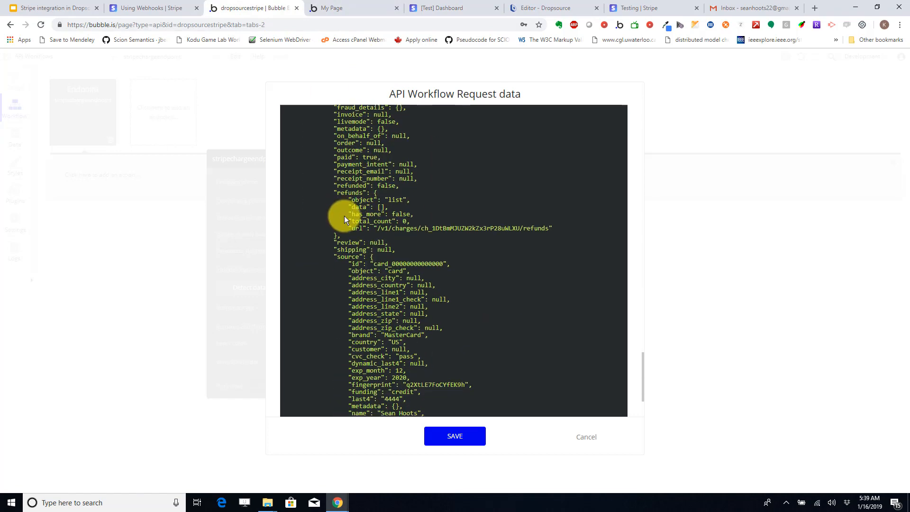
scroll(344, 216, down, 2)
scroll(361, 216, up, 10)
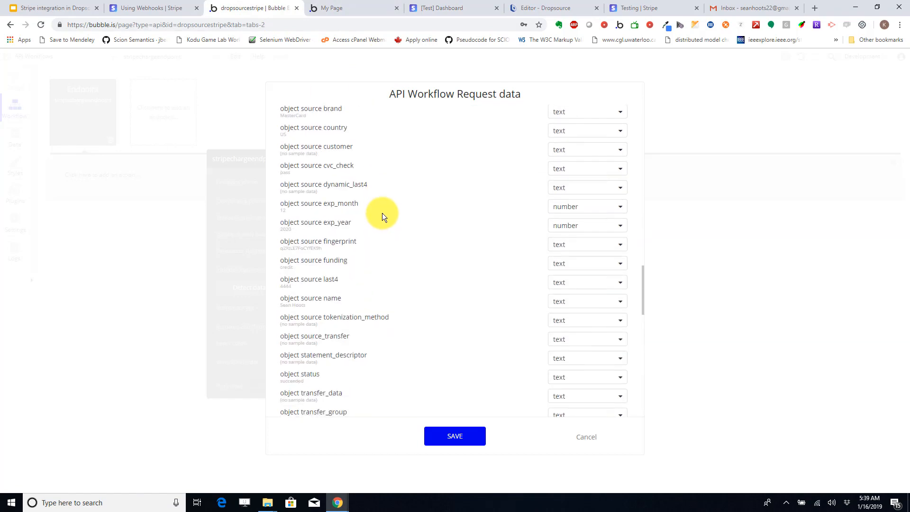
scroll(382, 213, up, 20)
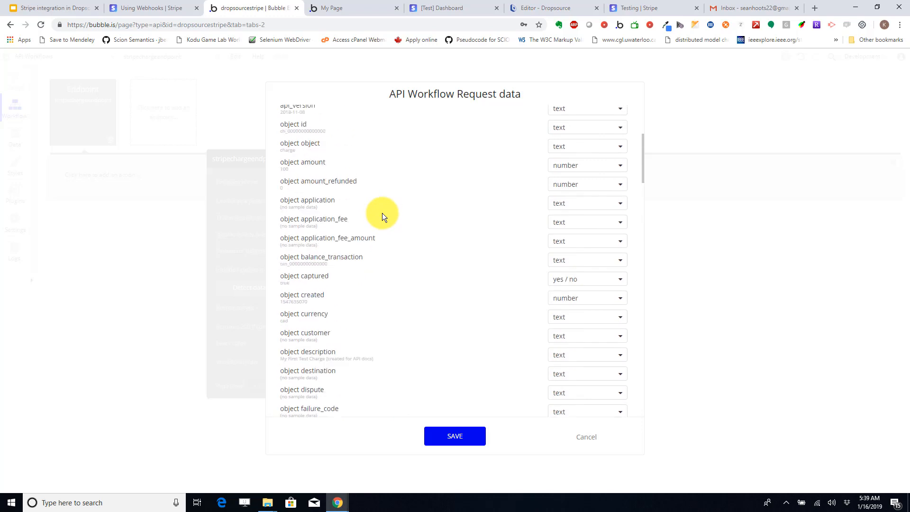
scroll(382, 212, up, 4)
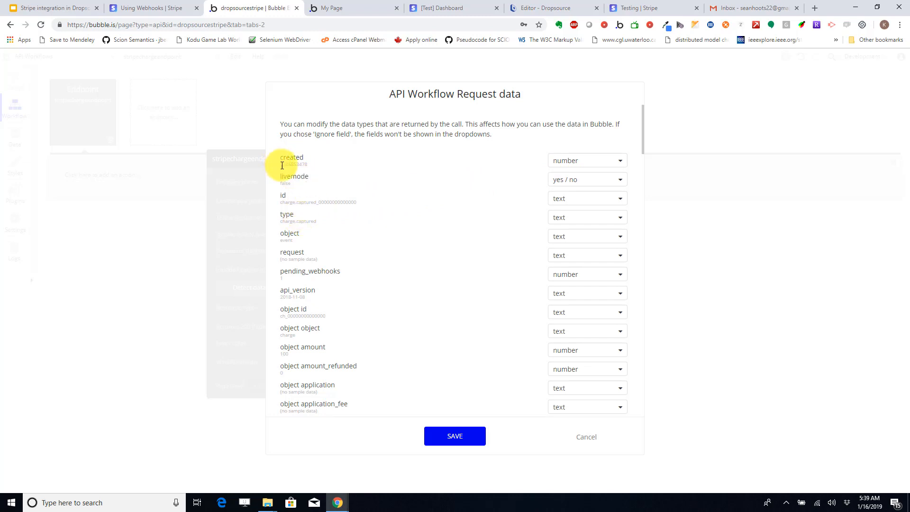
Check the sample values of the created, livemode and id fields against their detected data types.
drag(280, 164, 308, 160)
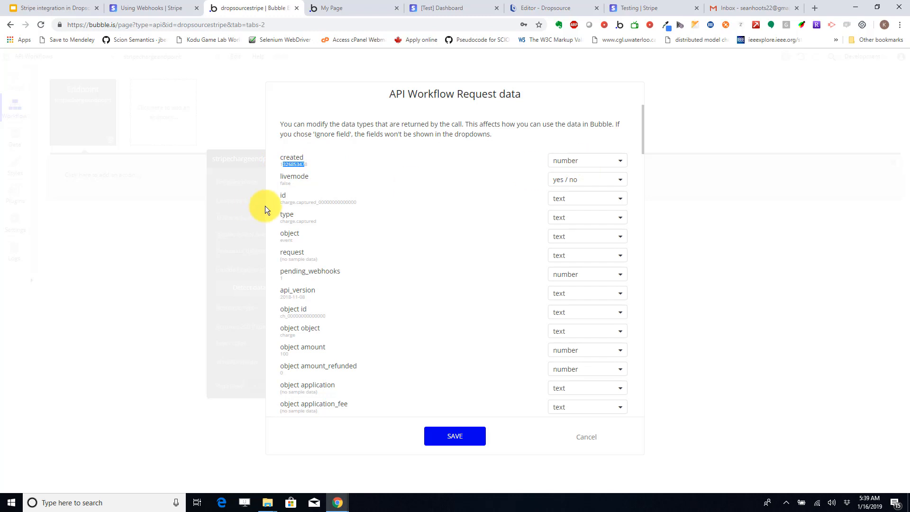
drag(280, 184, 287, 182)
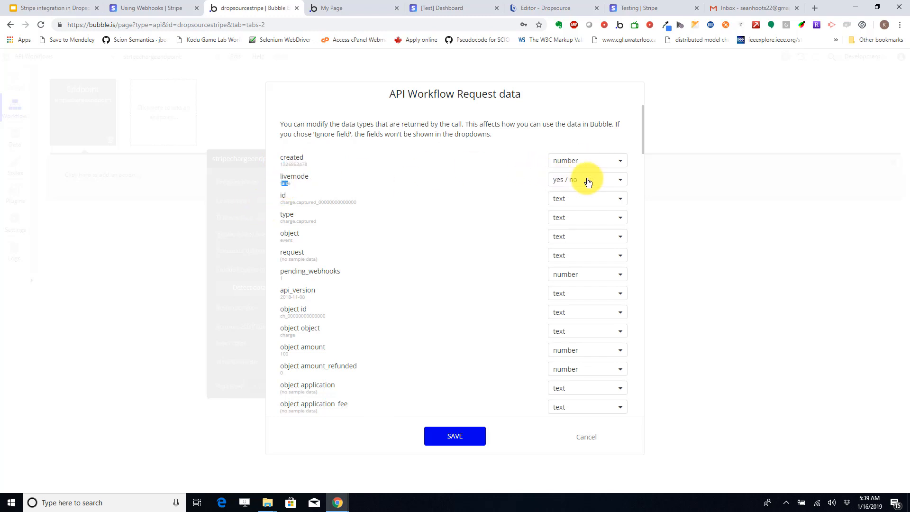
drag(280, 202, 357, 204)
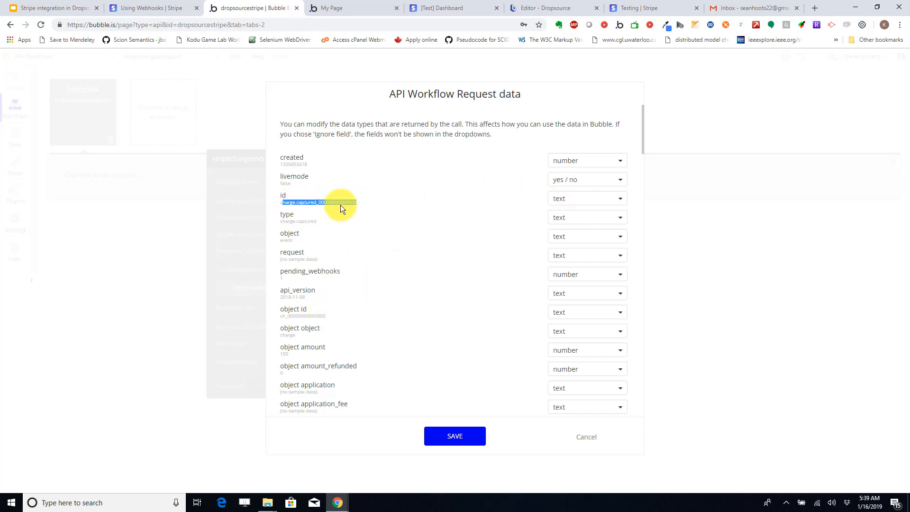
Set the data type of the top-level created field to date.
double_click(297, 164)
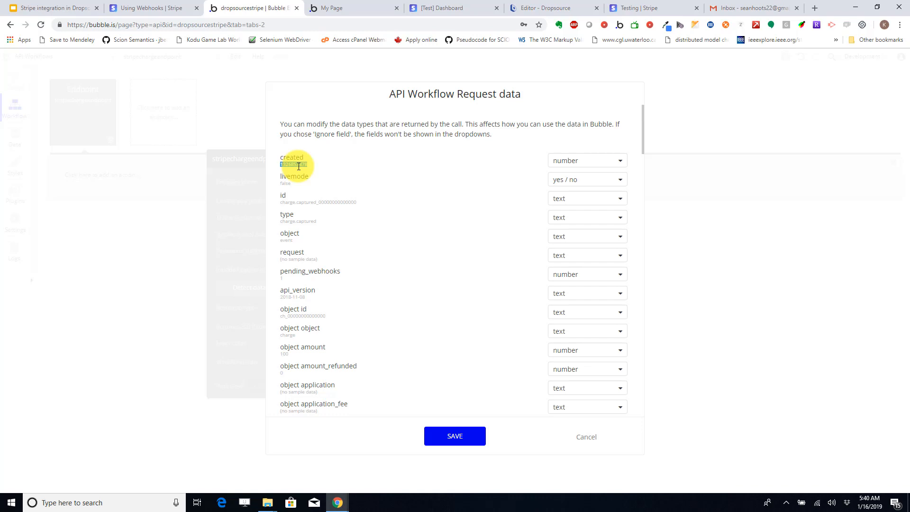
click(282, 164)
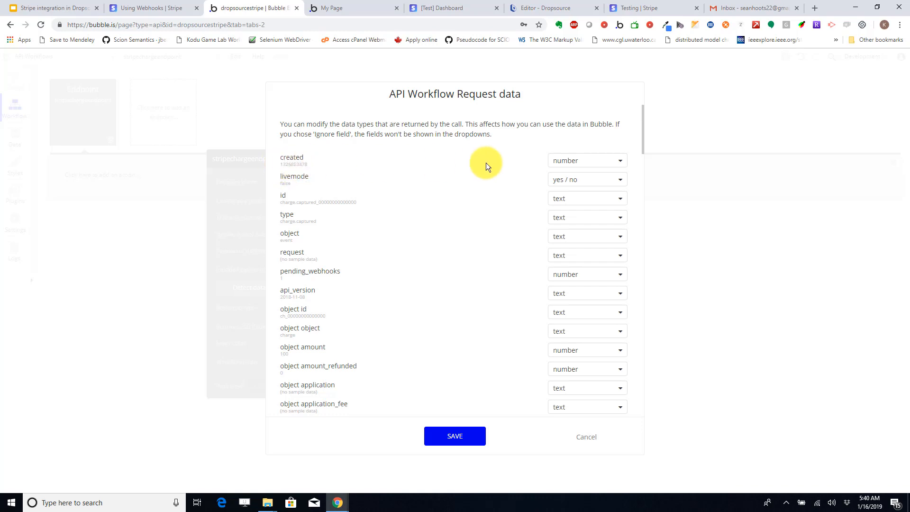
click(562, 165)
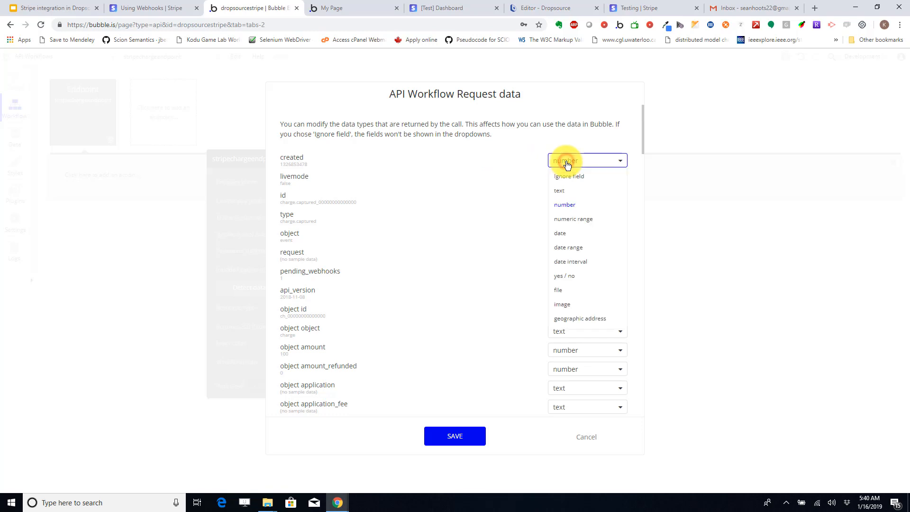
click(573, 240)
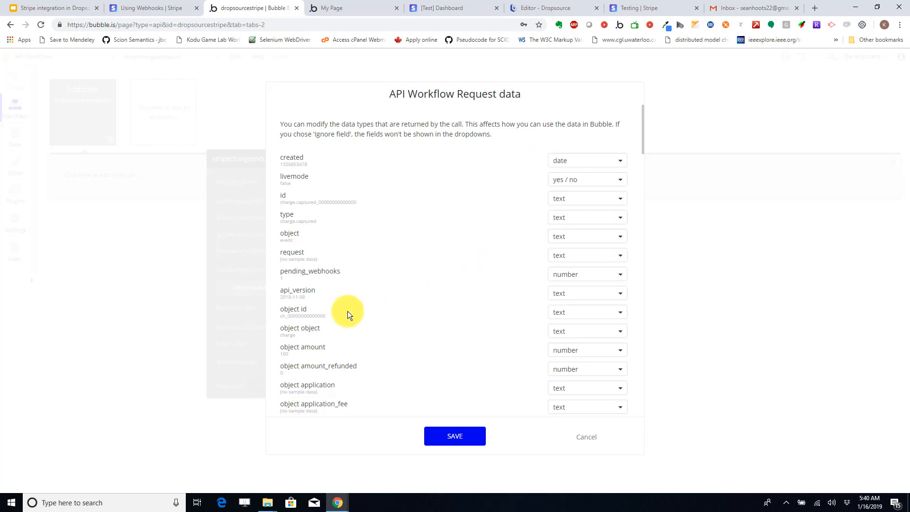
Check the types of the remaining detected fields and save the API workflow request data.
scroll(529, 250, down, 4)
scroll(594, 244, down, 6)
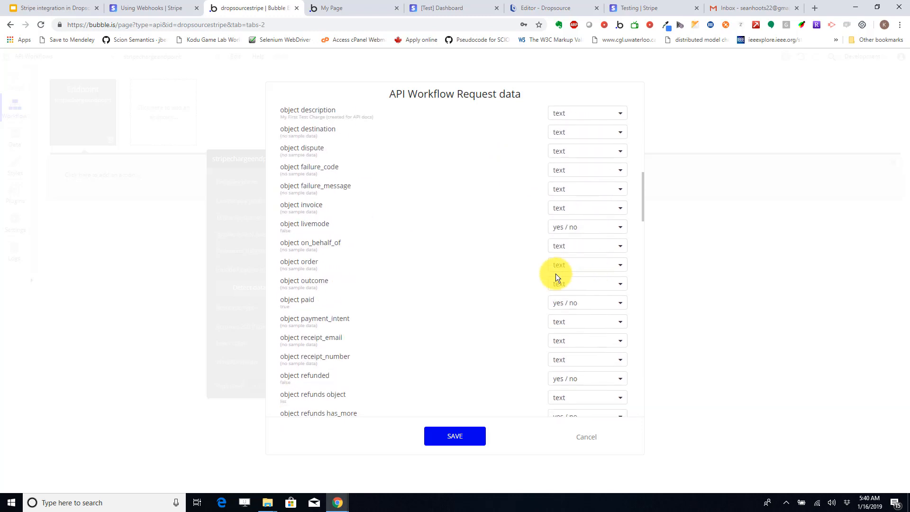
scroll(583, 269, down, 15)
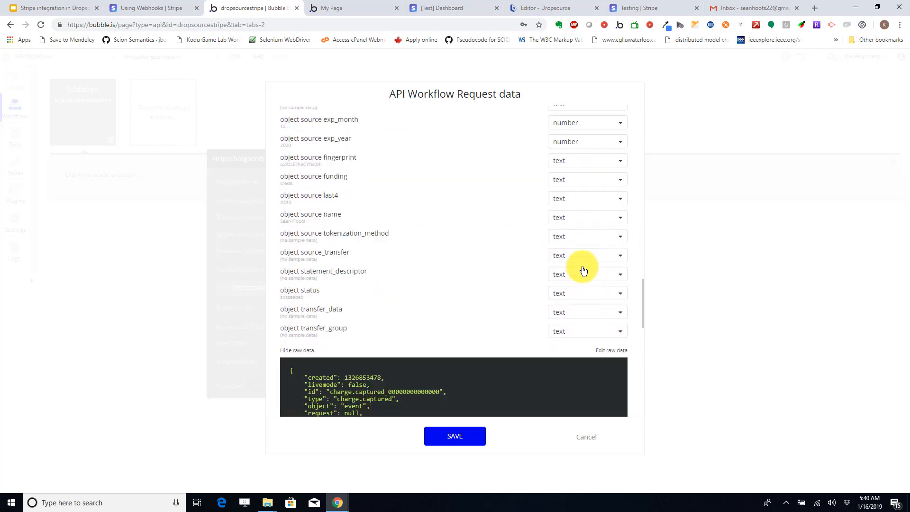
scroll(583, 242, down, 2)
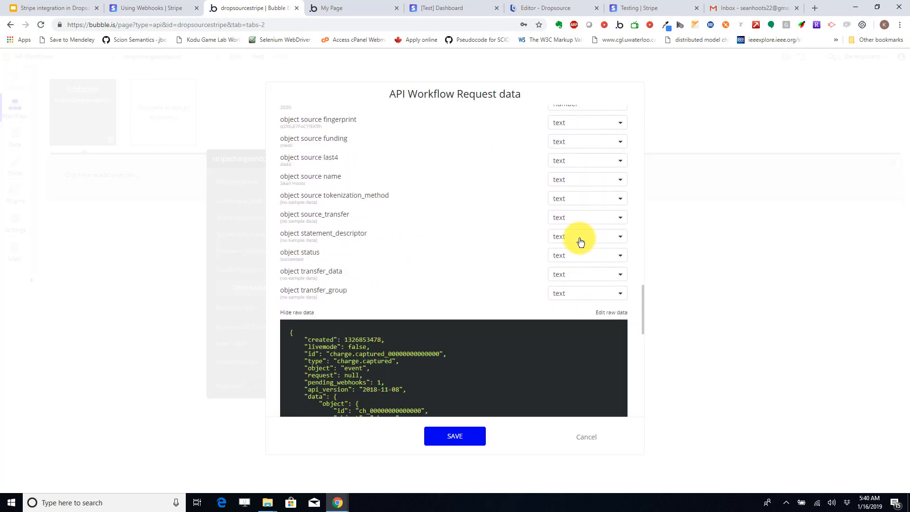
click(456, 438)
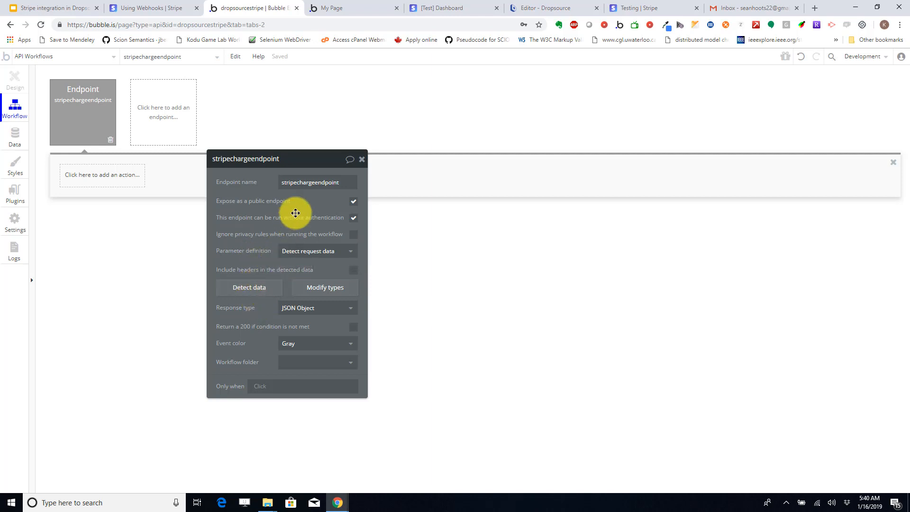
Switch to the Stripe dashboard and update the webhook's URL by removing the /initialize suffix after stripechargeendpoint.
click(446, 11)
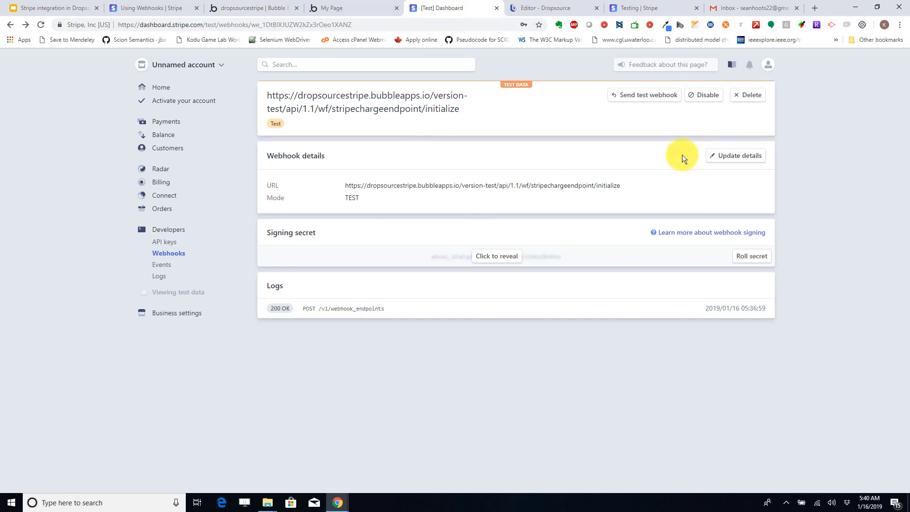
click(729, 158)
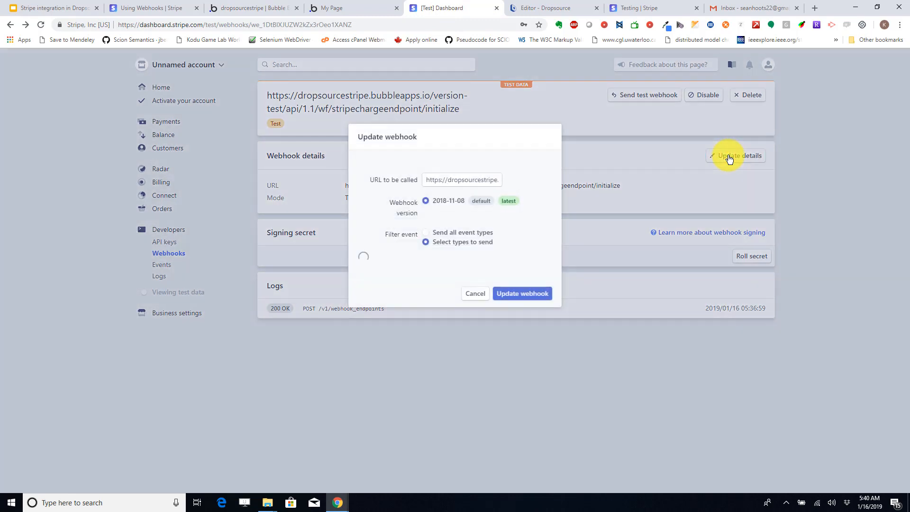
click(477, 180)
drag(544, 180, 568, 182)
click(477, 180)
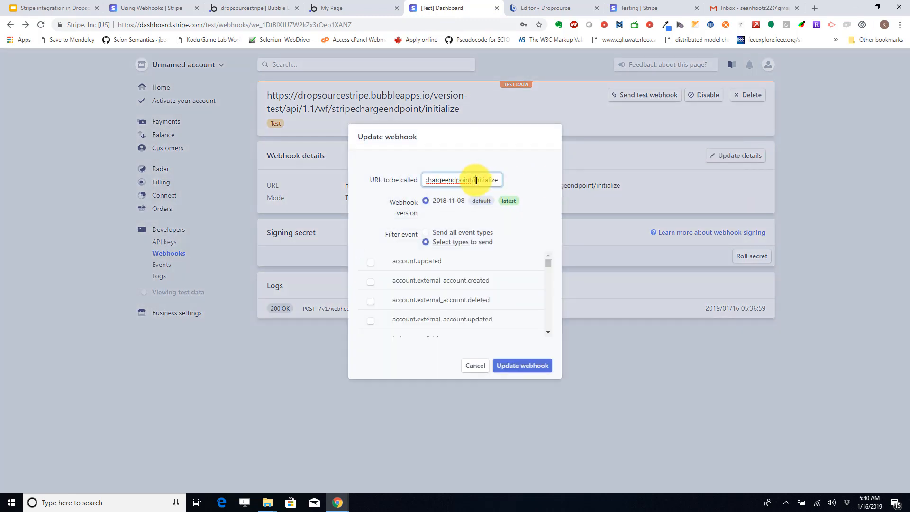
drag(473, 181, 511, 182)
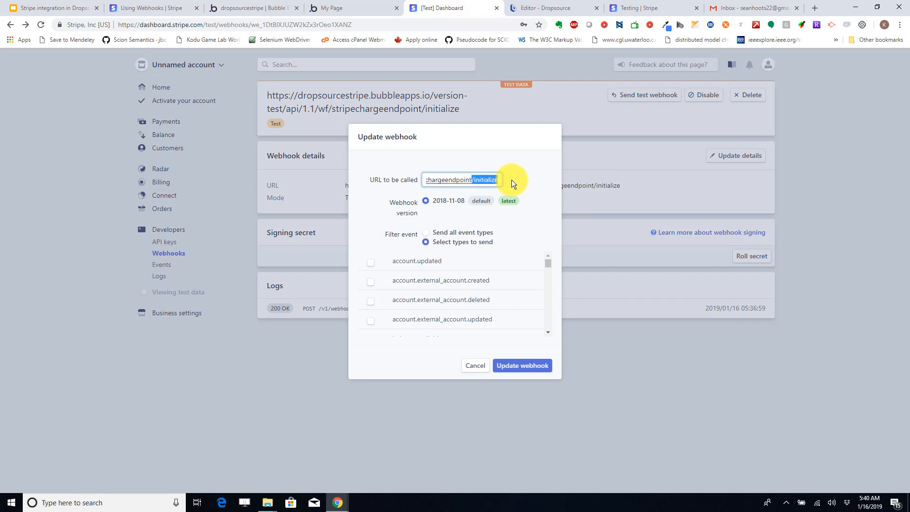
key(BackSpace)
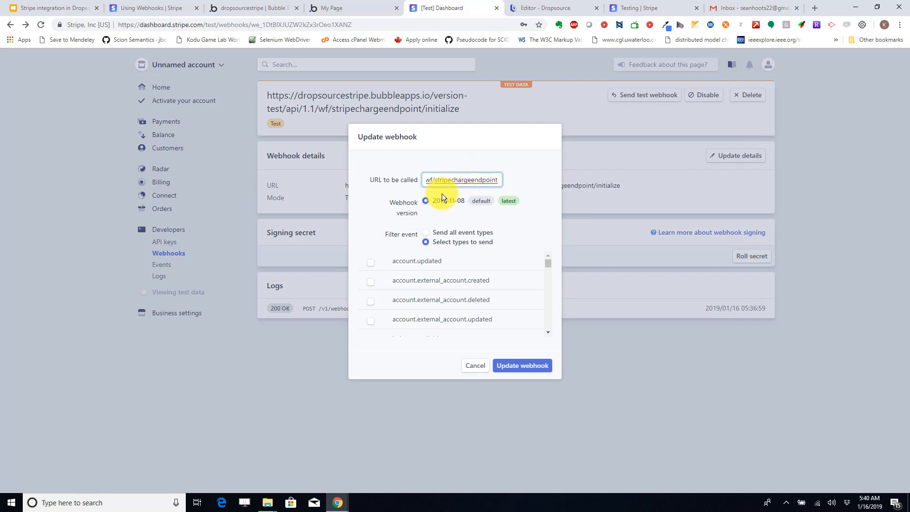
click(523, 367)
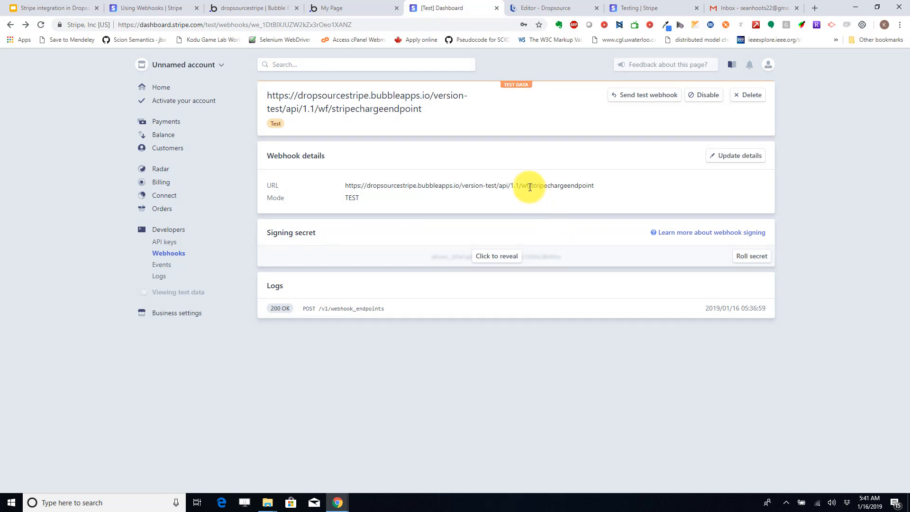
Compare the last part of the Stripe webhook URL with the endpoint name defined in the Bubble API workflow.
drag(531, 186, 588, 183)
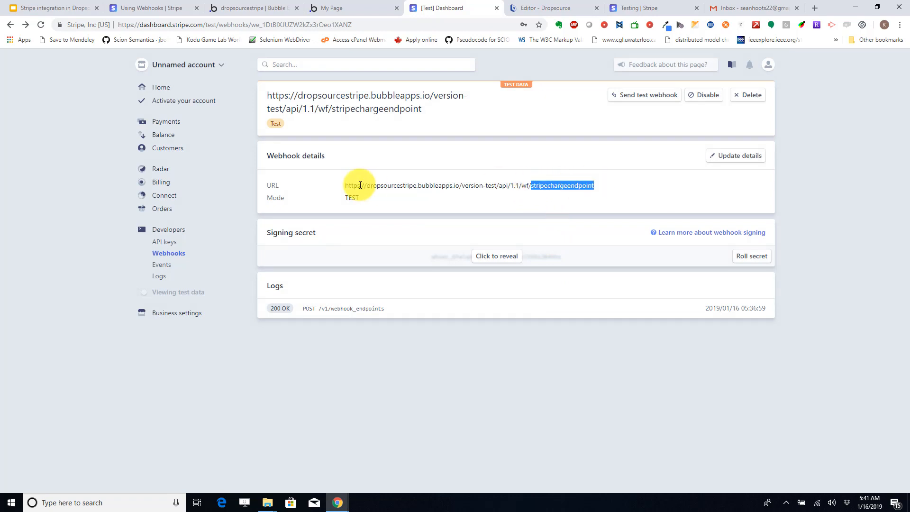
click(246, 7)
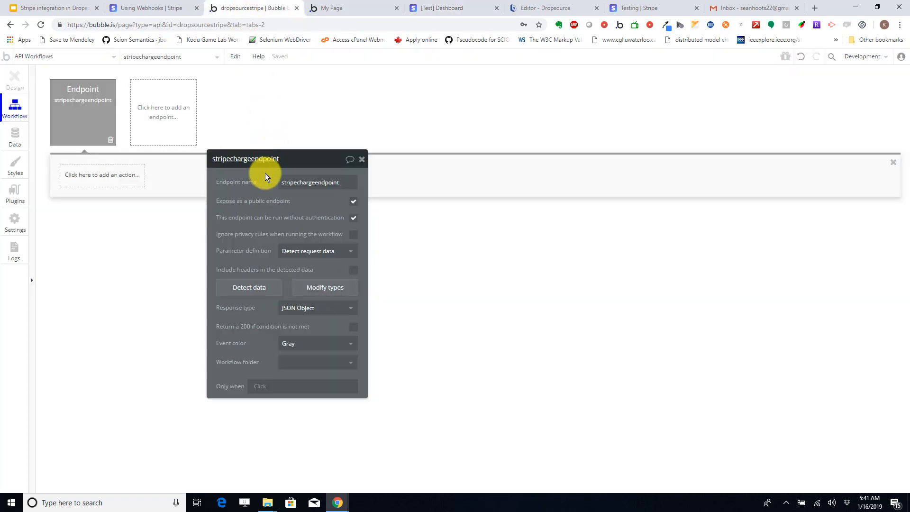
drag(260, 186, 297, 152)
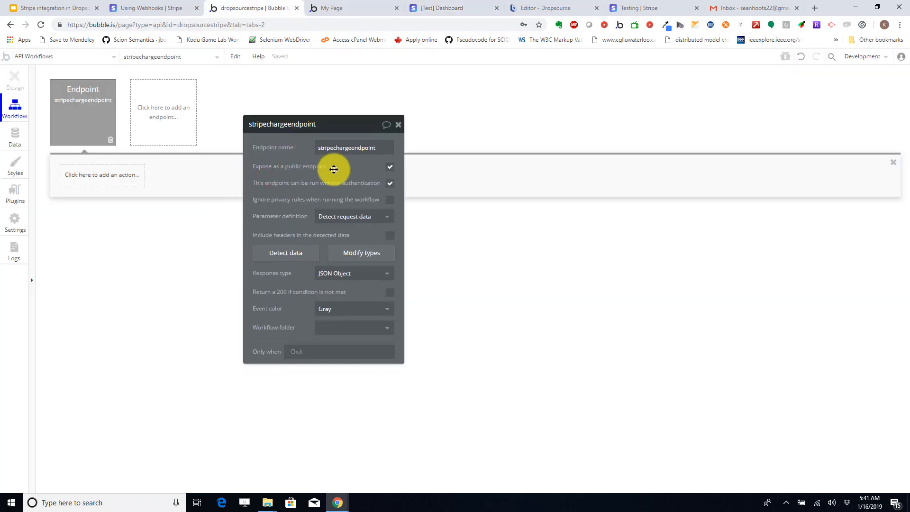
click(362, 148)
double_click(362, 148)
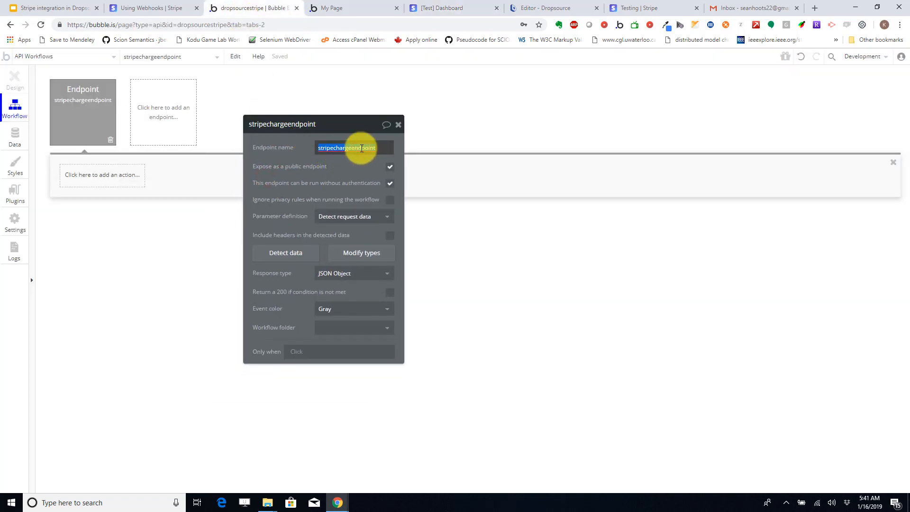
click(448, 8)
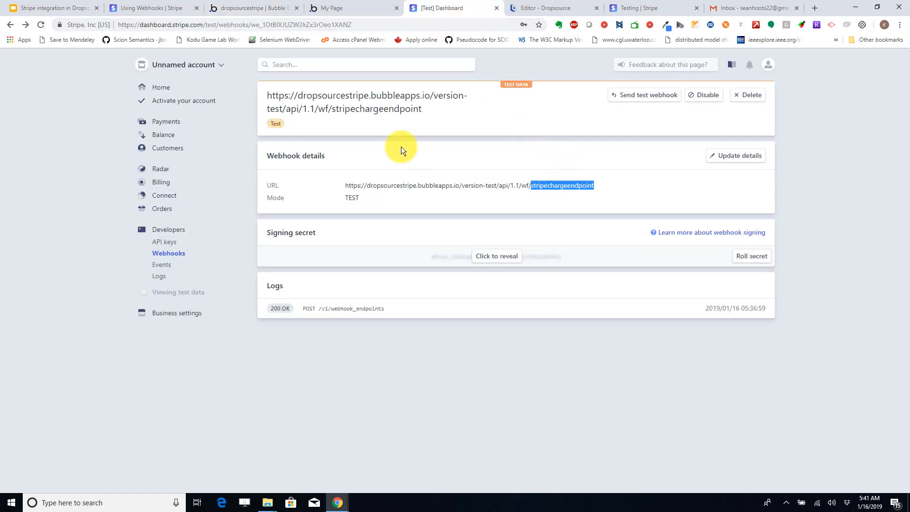
click(224, 9)
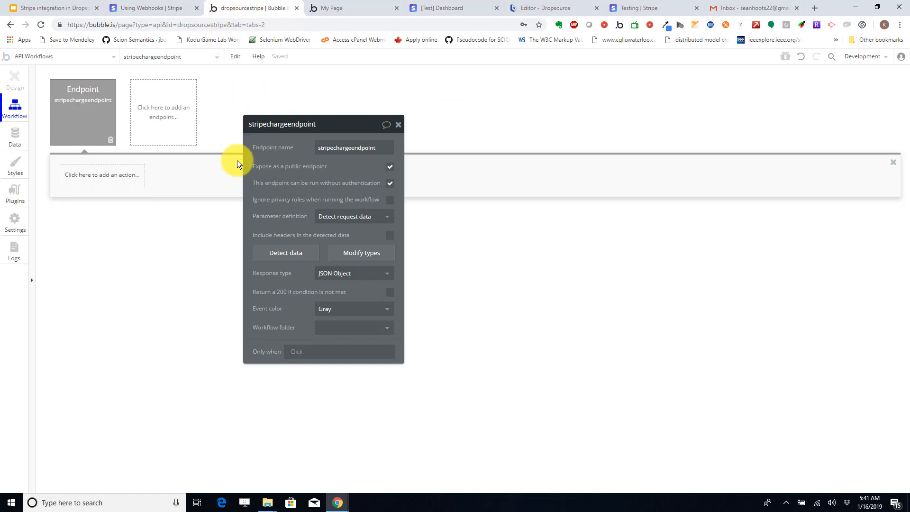
click(442, 10)
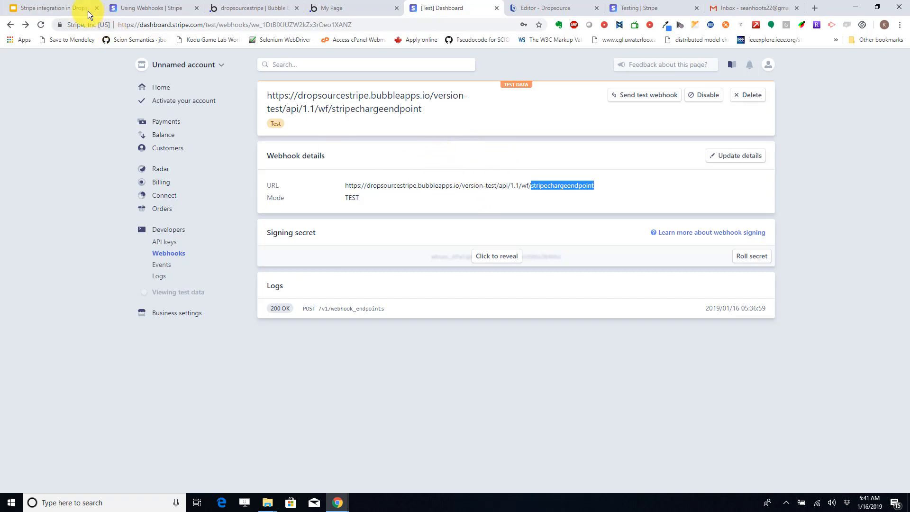
Switch to the Google Slides outline and review the "Create Webhook in Stripe" and "Define Endpoint Workflows" items.
click(74, 7)
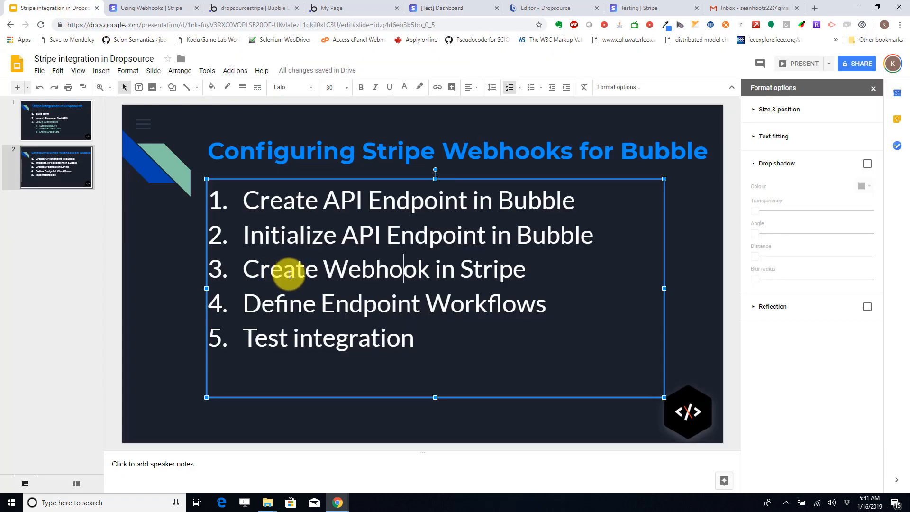
drag(244, 269, 505, 258)
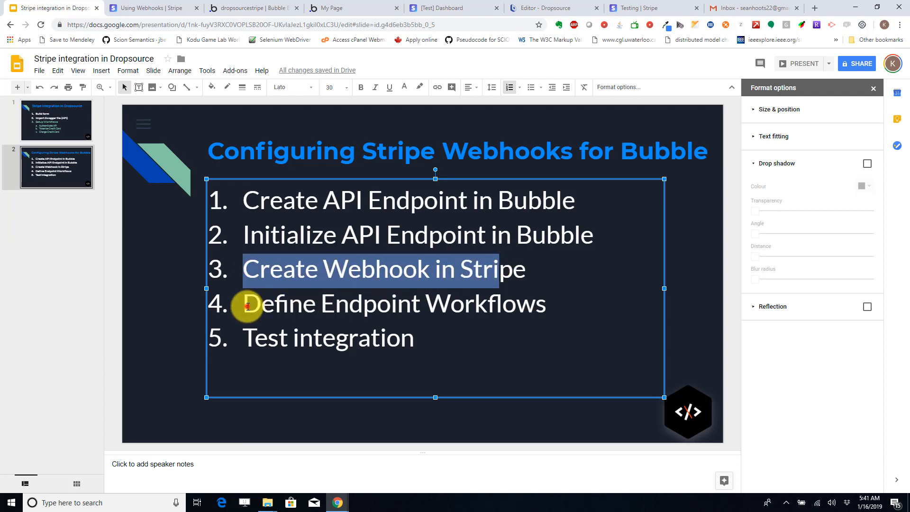
drag(244, 304, 549, 295)
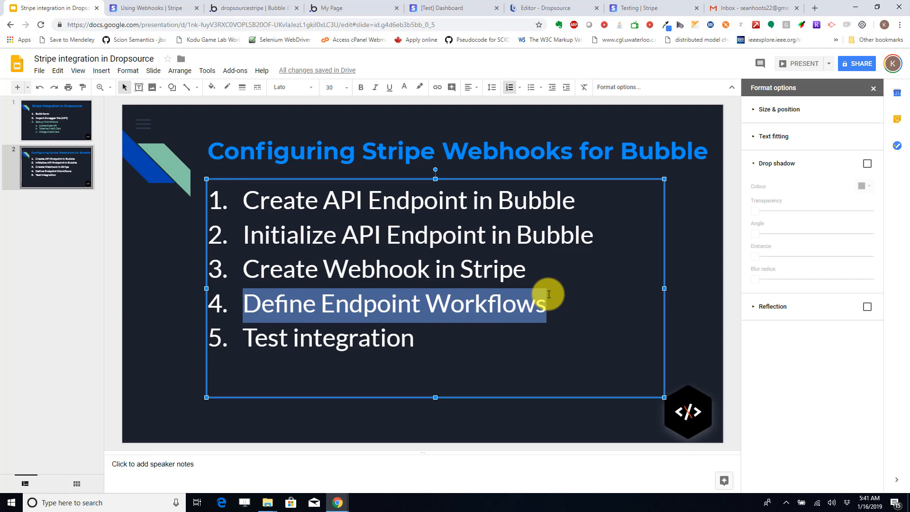
Return to Bubble and review the Amount, charge_id and Event type fields of the Payments data type.
click(248, 8)
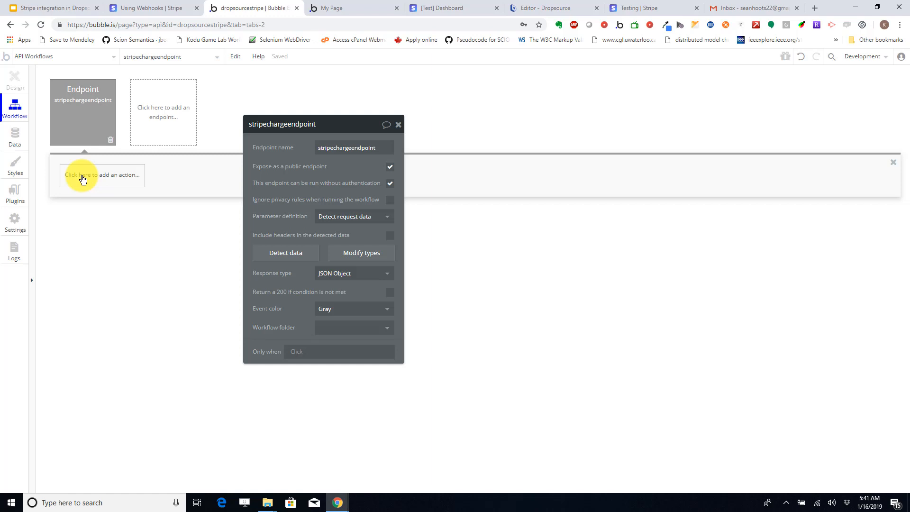
click(19, 138)
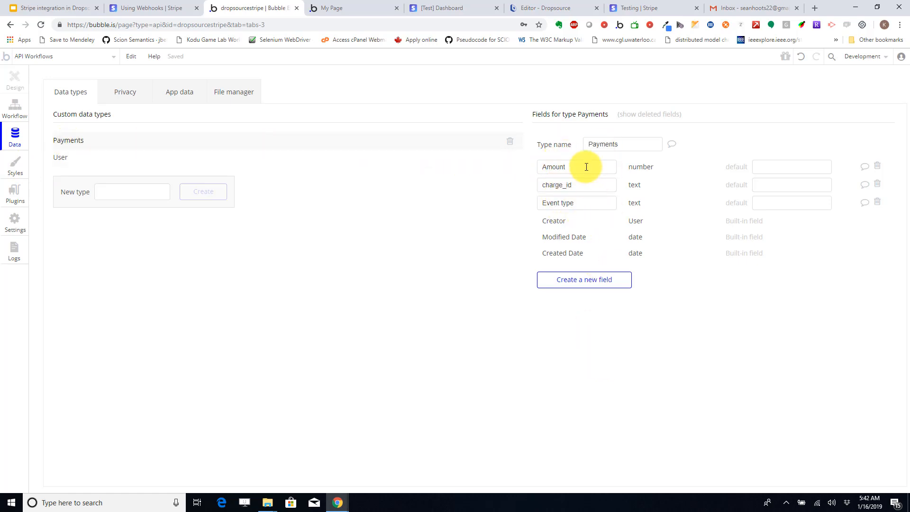
double_click(554, 168)
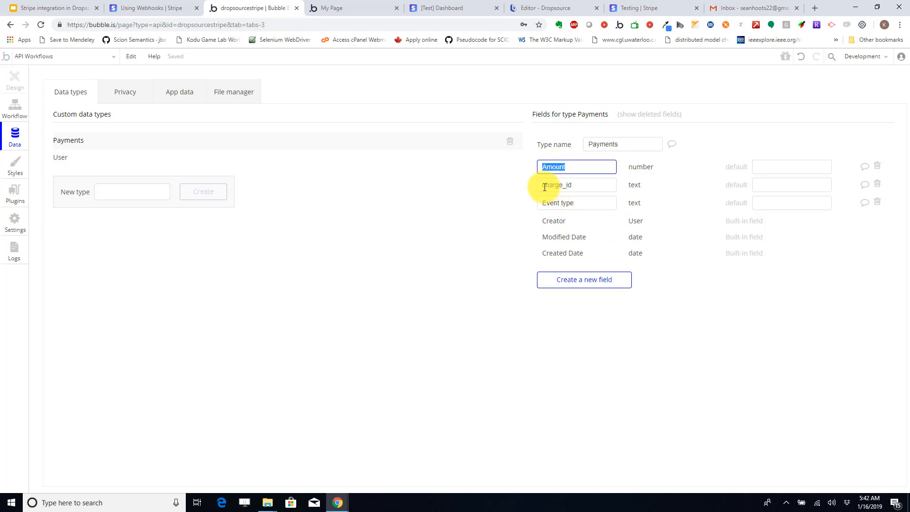
double_click(545, 185)
drag(545, 204, 590, 201)
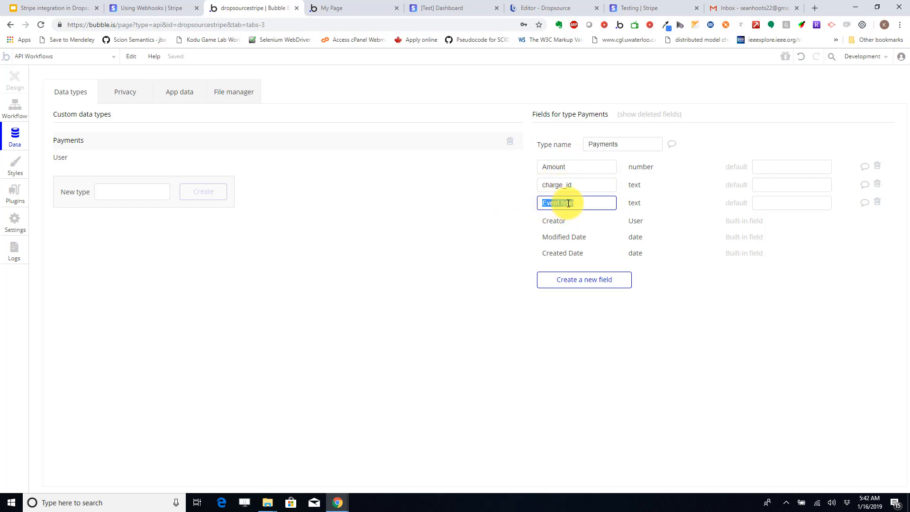
click(546, 203)
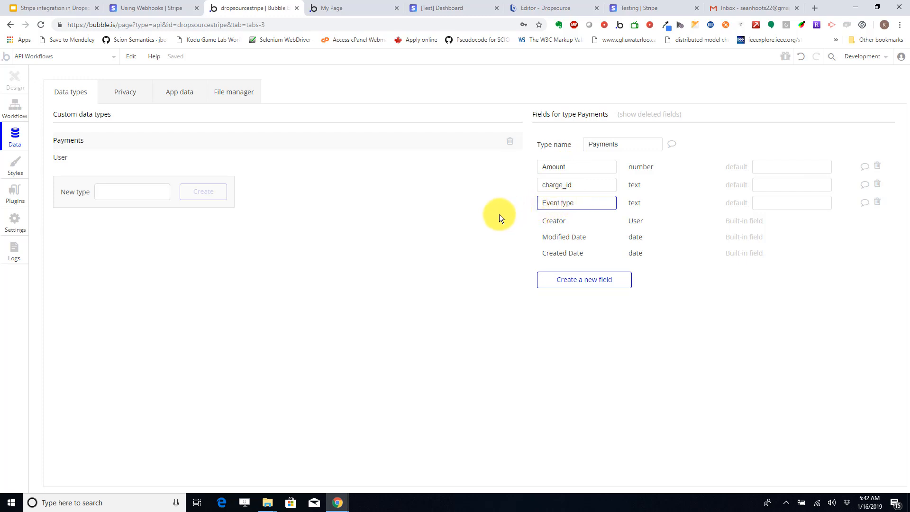
click(67, 143)
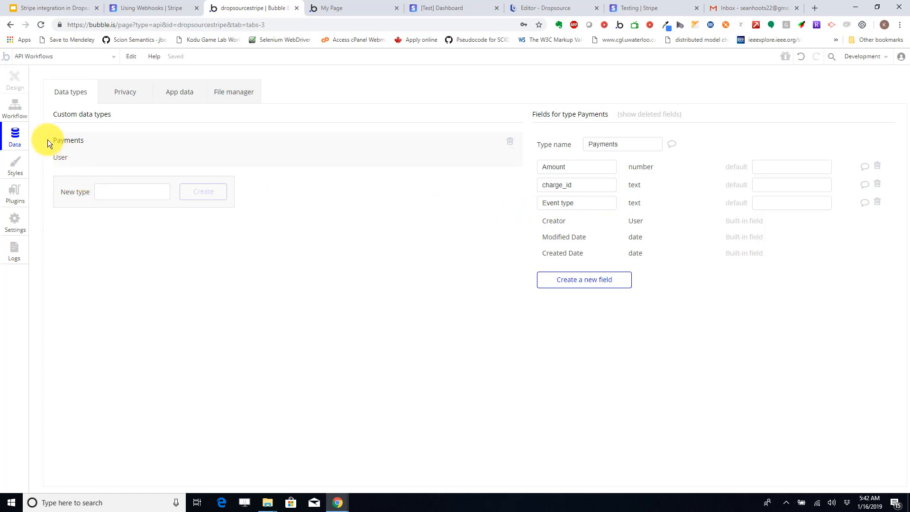
Add a "Create a new thing" action to the stripechargeendpoint workflow with Payments as its type.
click(15, 106)
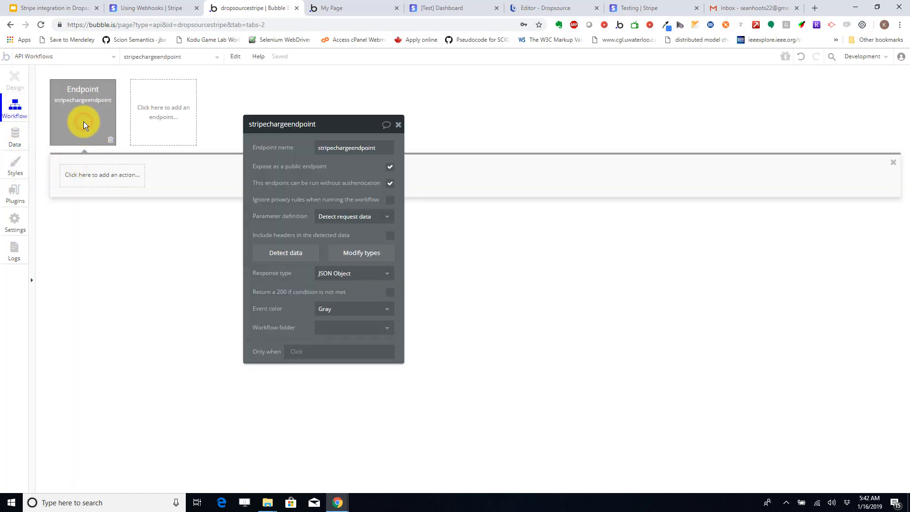
click(112, 177)
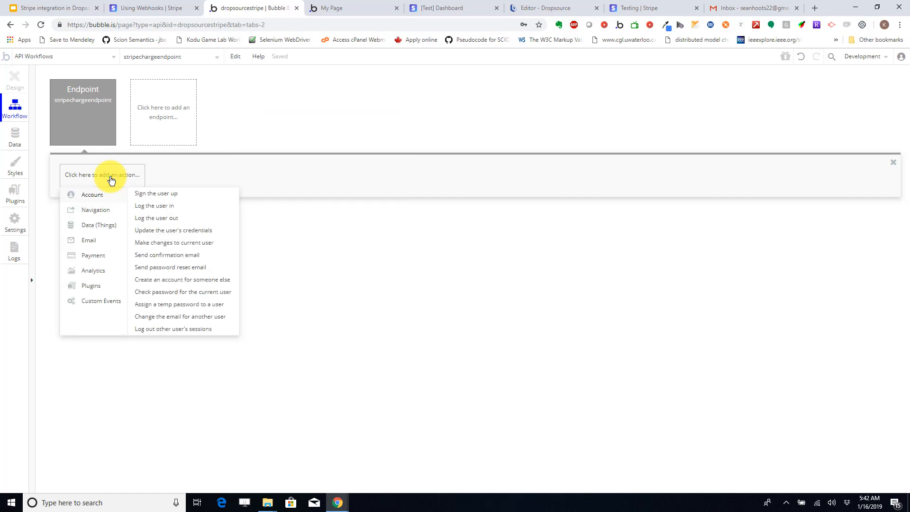
mouse_move(100, 213)
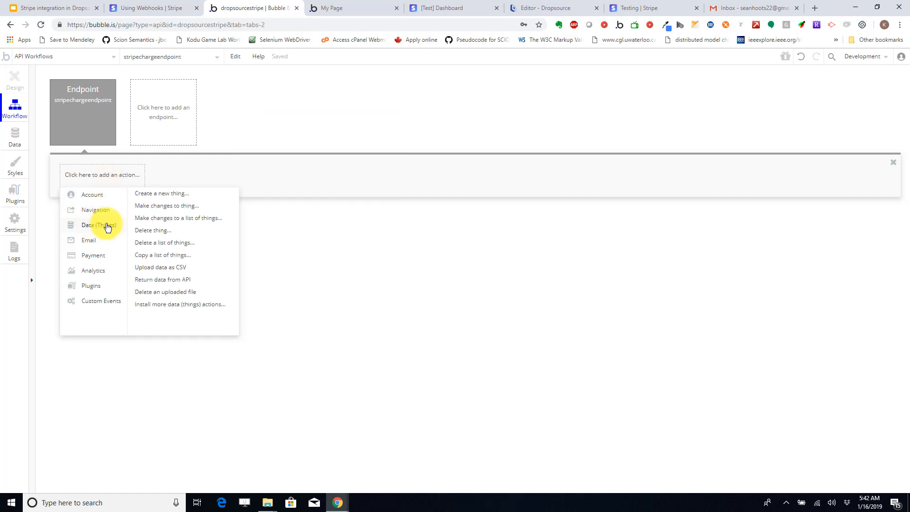
click(168, 195)
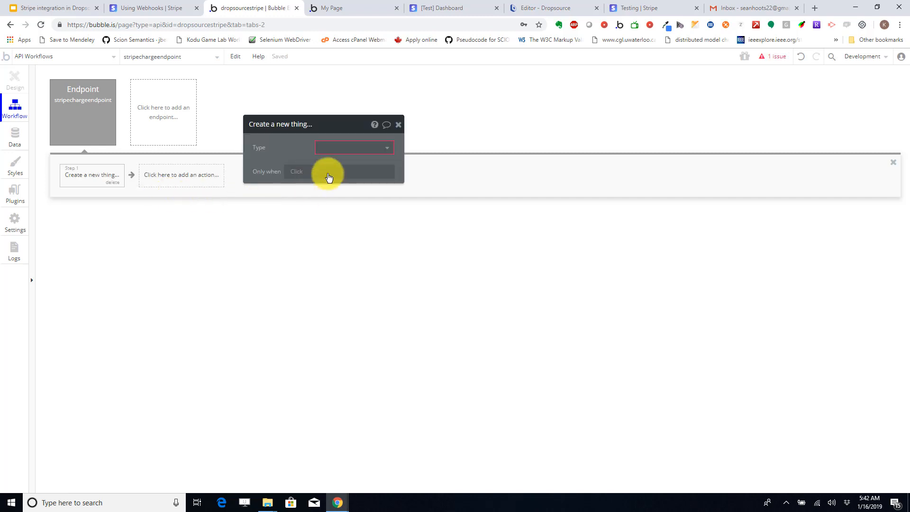
click(343, 151)
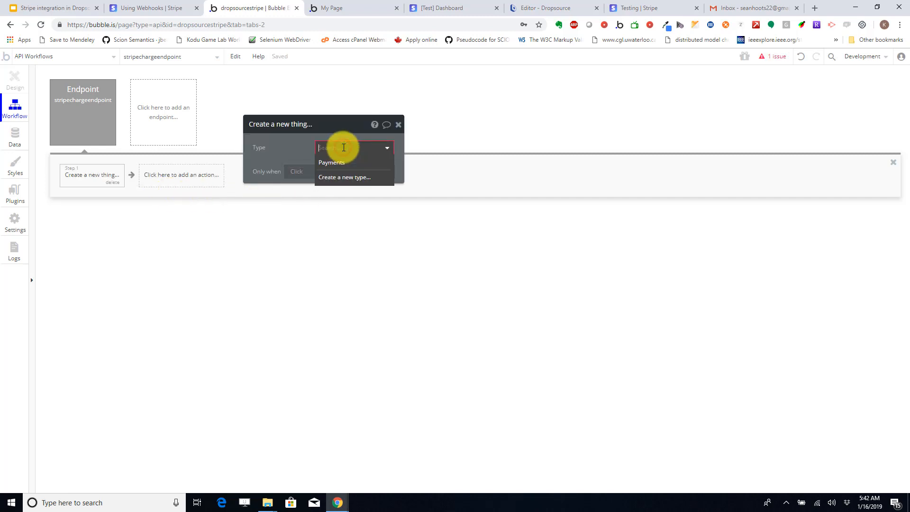
click(339, 161)
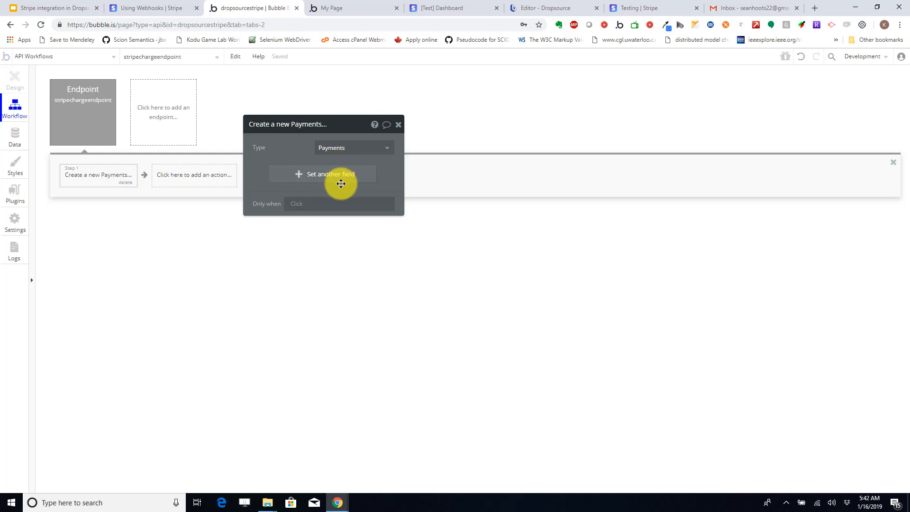
Set the new Payments record's Amount field to Request Data's object amount.
click(317, 179)
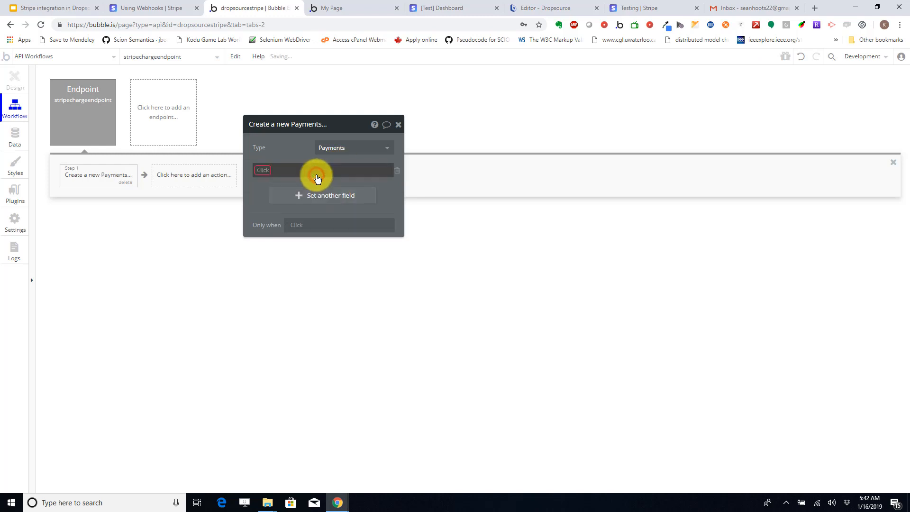
click(265, 171)
click(266, 183)
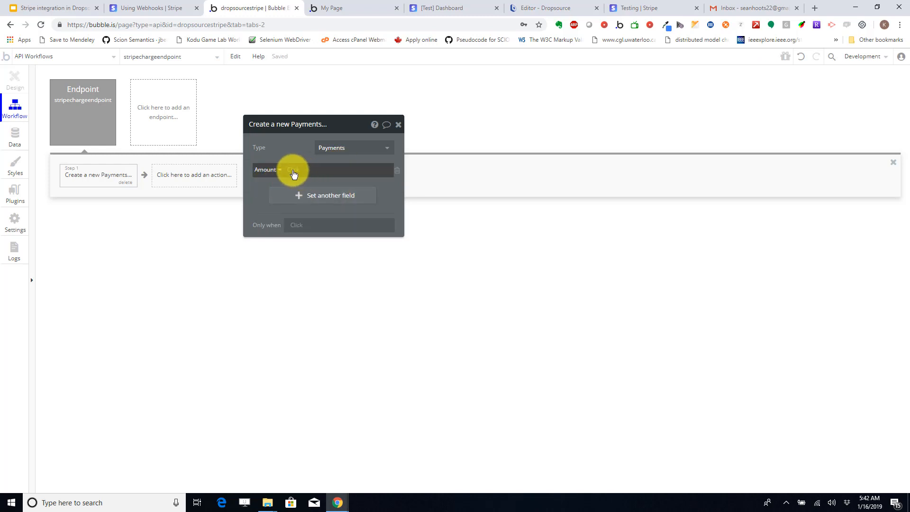
click(293, 171)
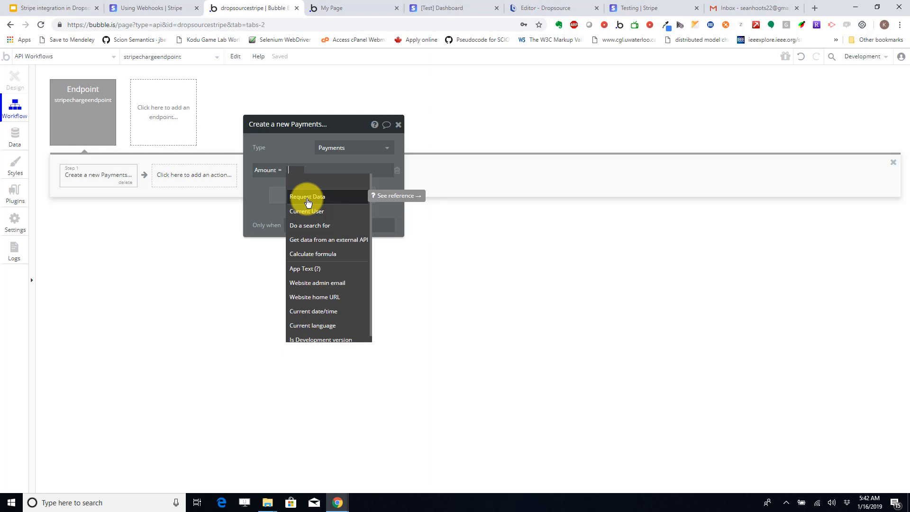
click(307, 199)
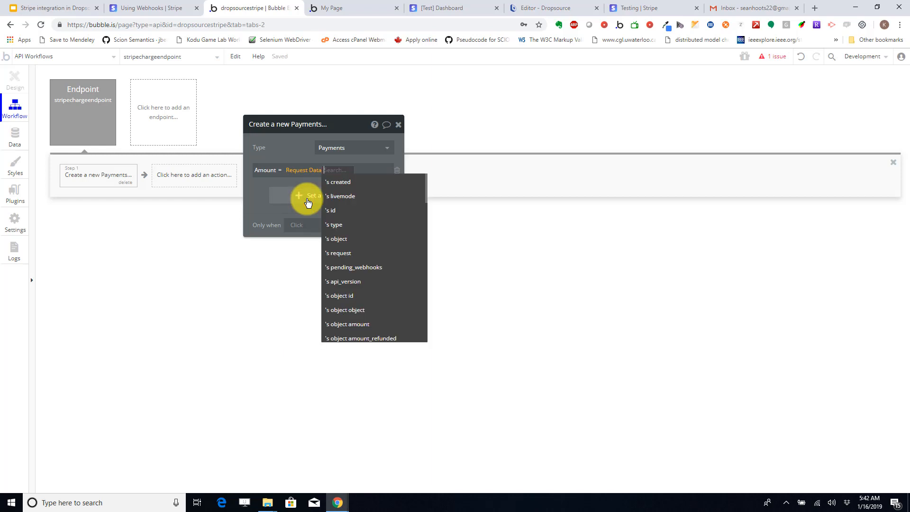
scroll(357, 204, down, 4)
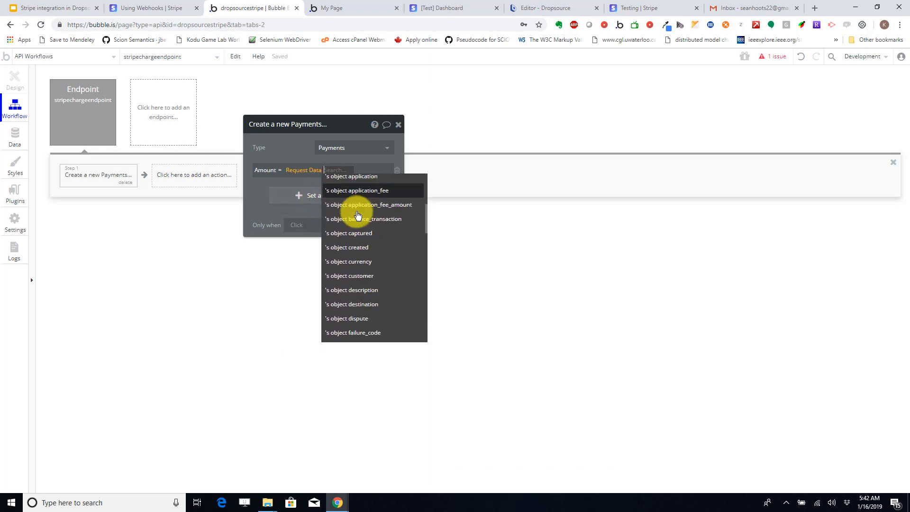
scroll(358, 216, down, 10)
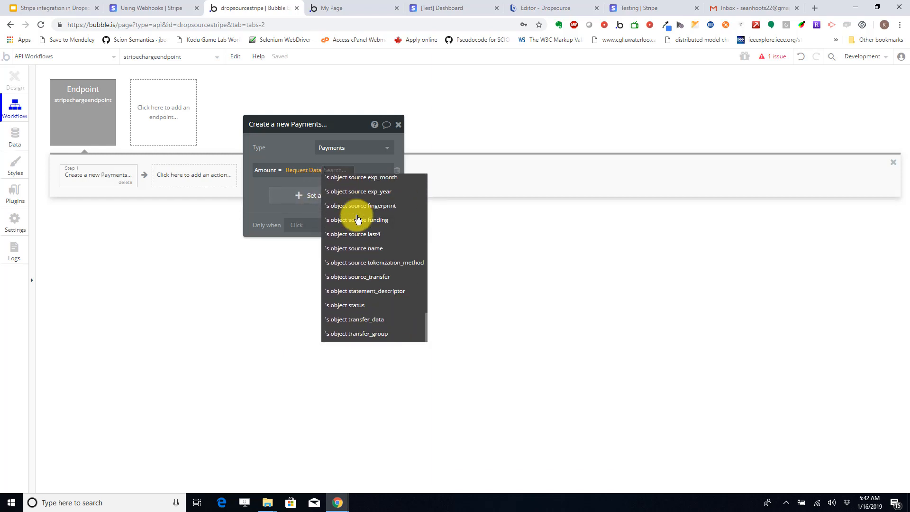
scroll(358, 219, up, 14)
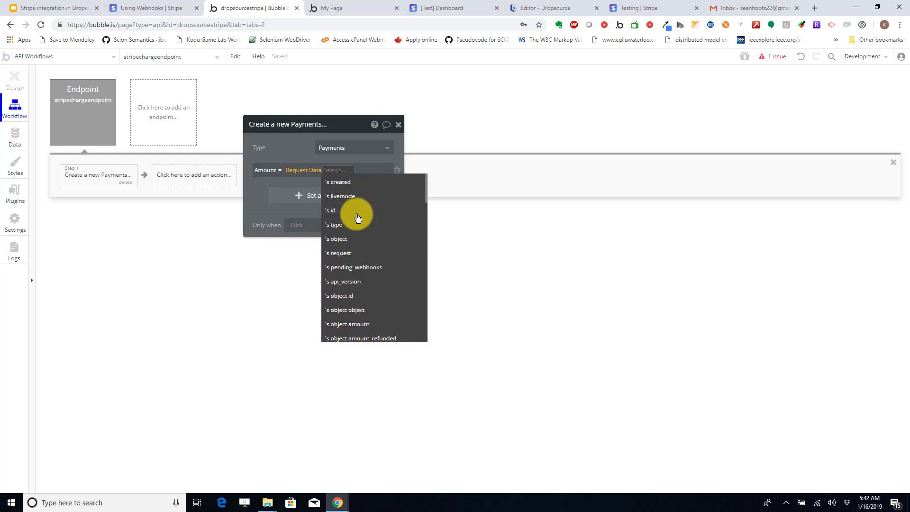
scroll(357, 213, down, 1)
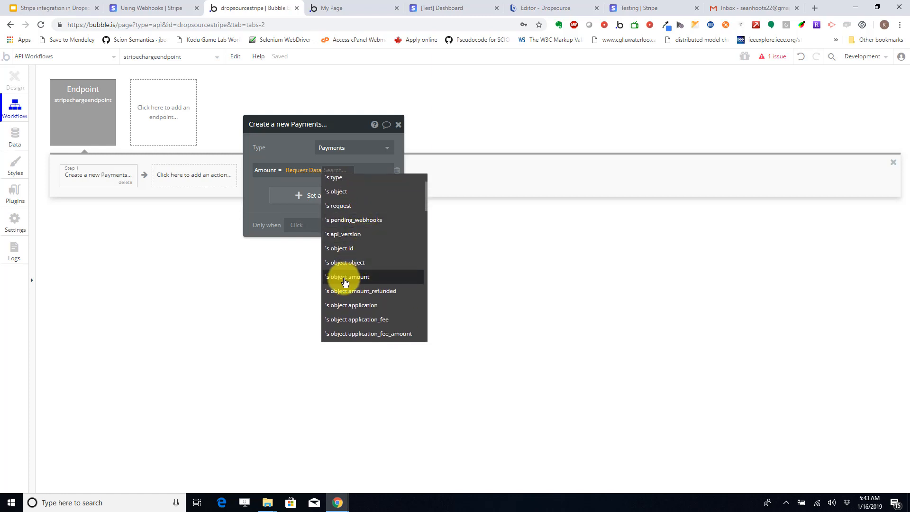
click(355, 280)
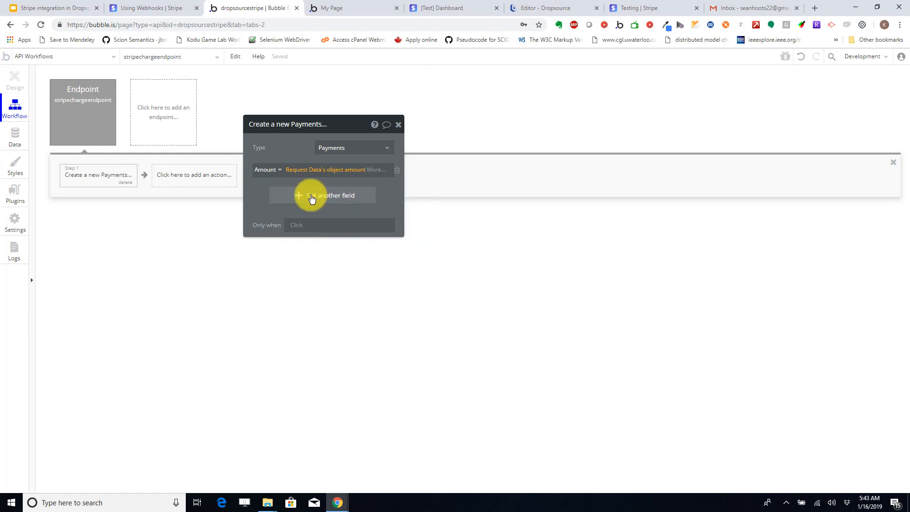
Add the charge_id field to the Create a new Payments action and set it to Request Data's object id.
click(310, 196)
click(263, 194)
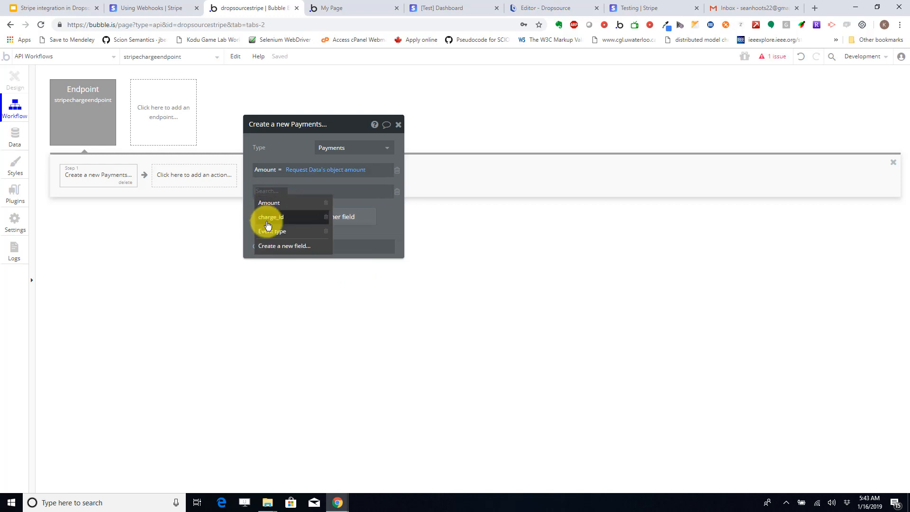
click(268, 224)
click(294, 190)
click(417, 189)
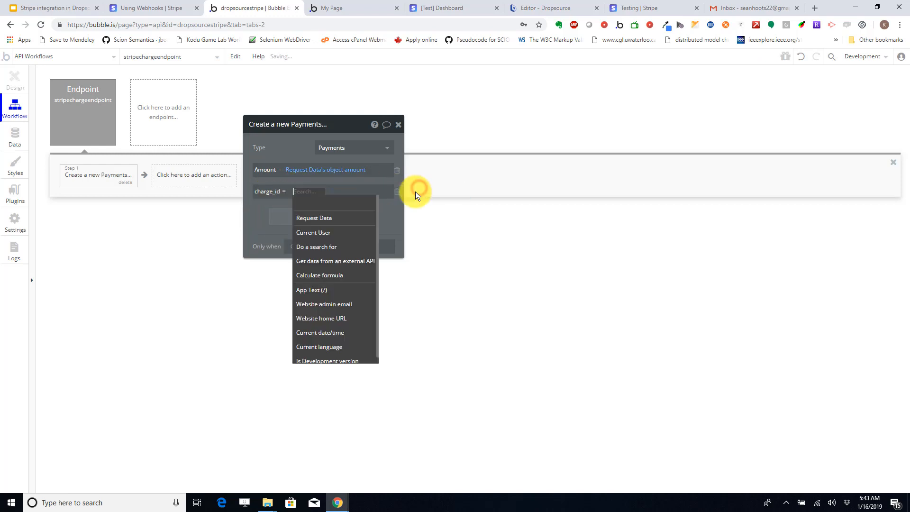
click(320, 219)
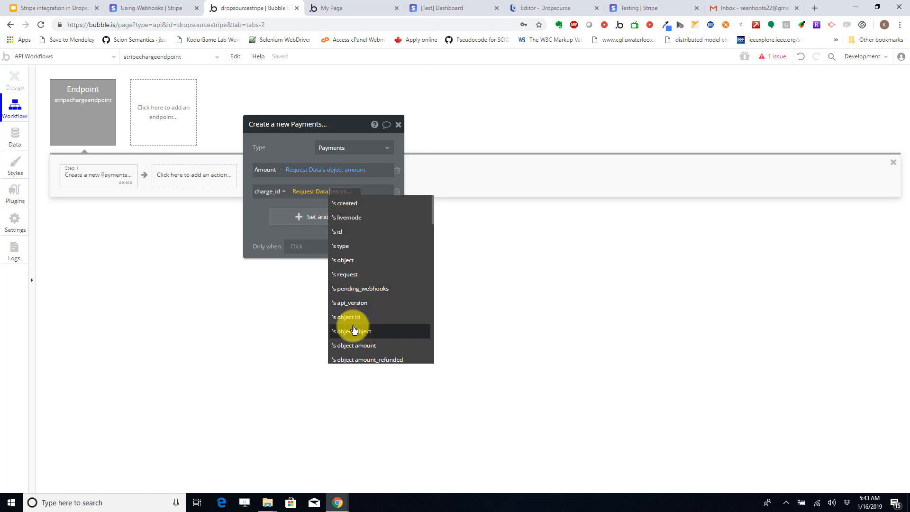
scroll(372, 311, down, 1)
click(366, 270)
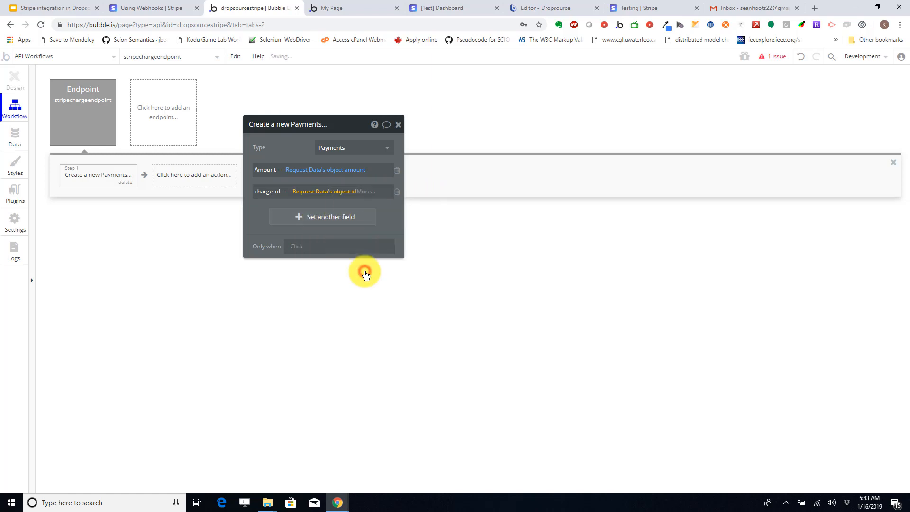
Add the Event type field with Request Data's type as its value, and review the action's field mappings.
click(332, 217)
click(264, 212)
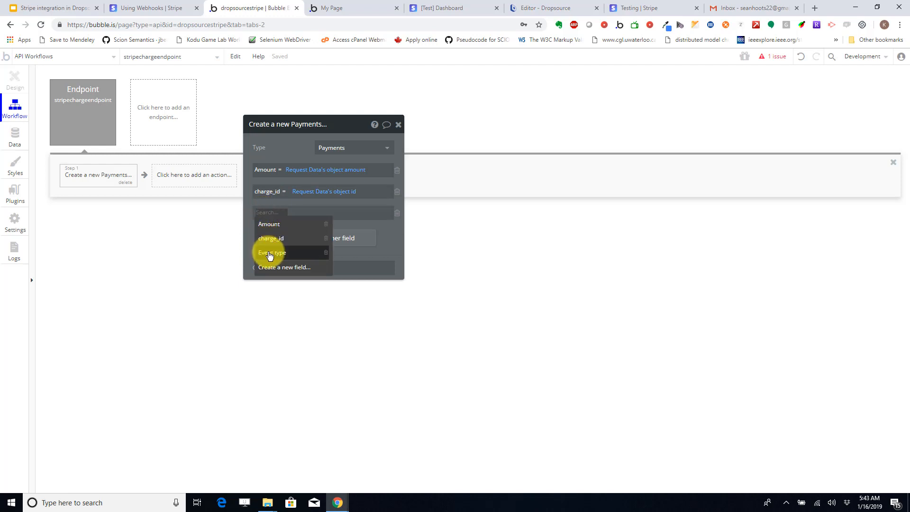
click(266, 252)
click(406, 213)
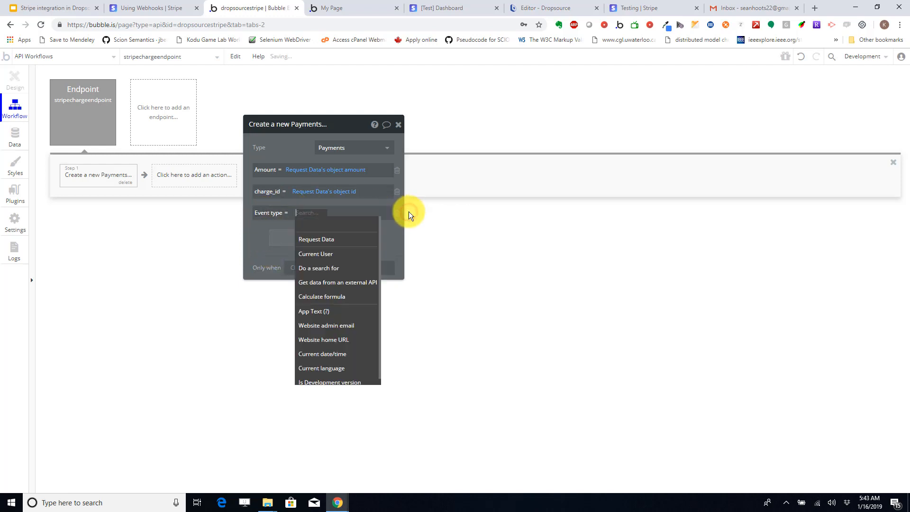
click(326, 242)
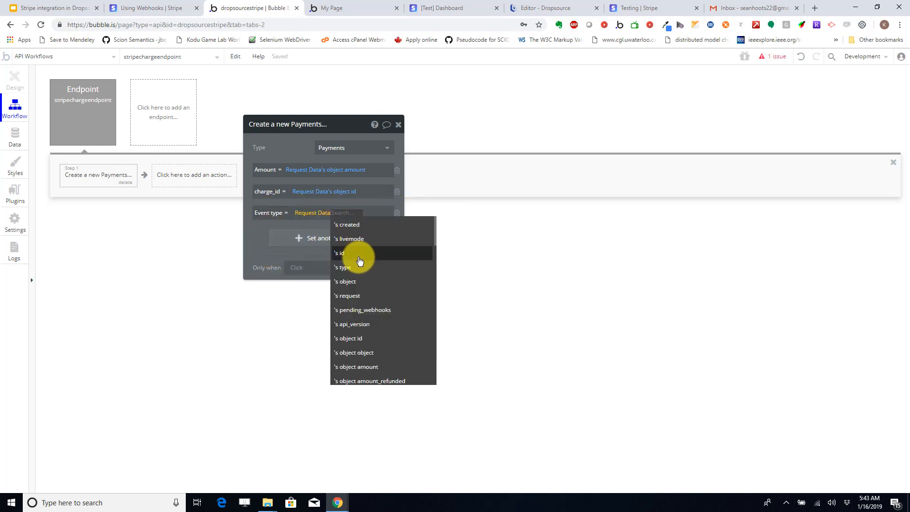
click(349, 267)
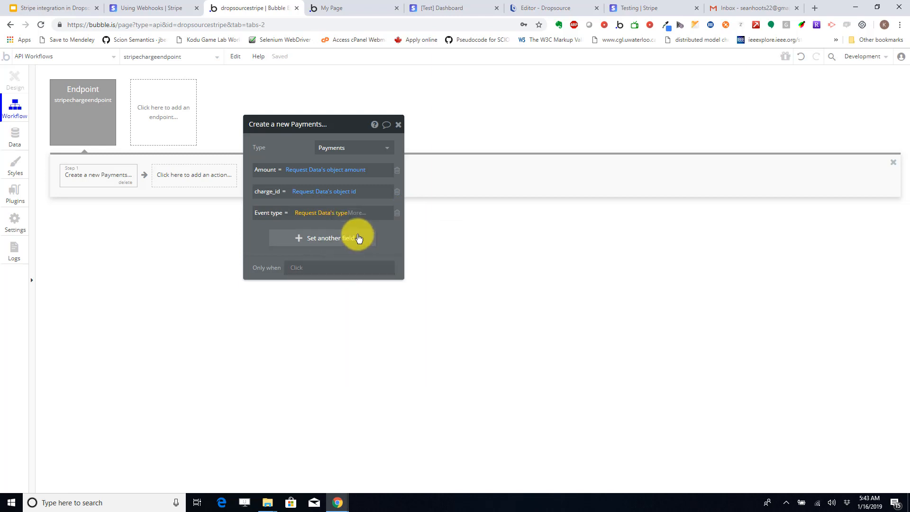
click(398, 127)
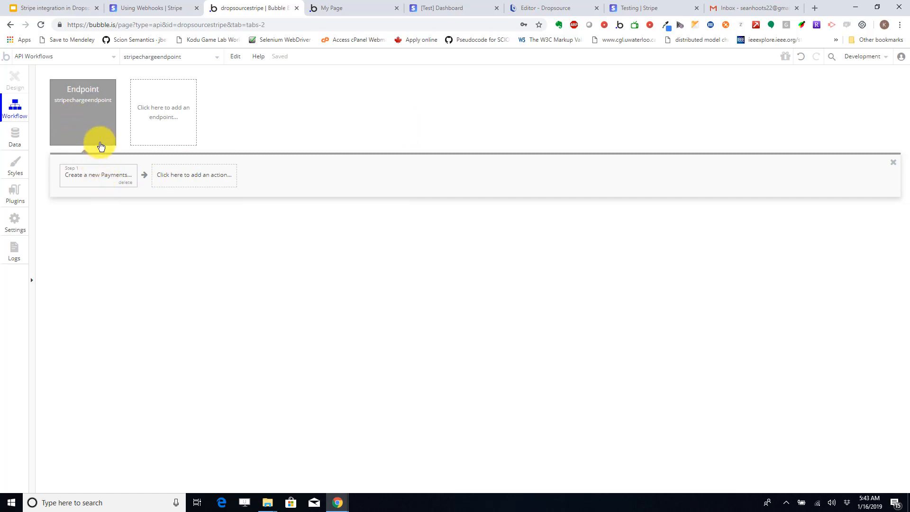
click(87, 177)
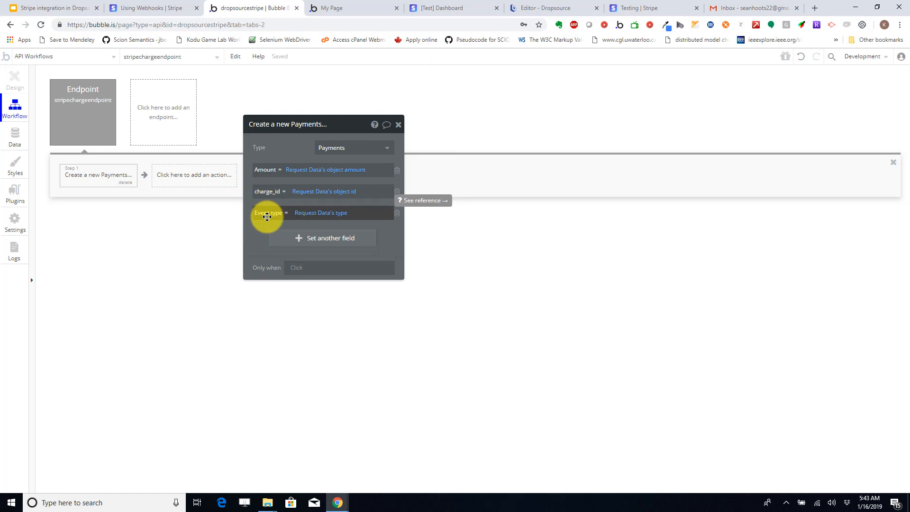
click(399, 126)
Open the payment page's design and examine the data source search of the Payments repeating group.
click(57, 58)
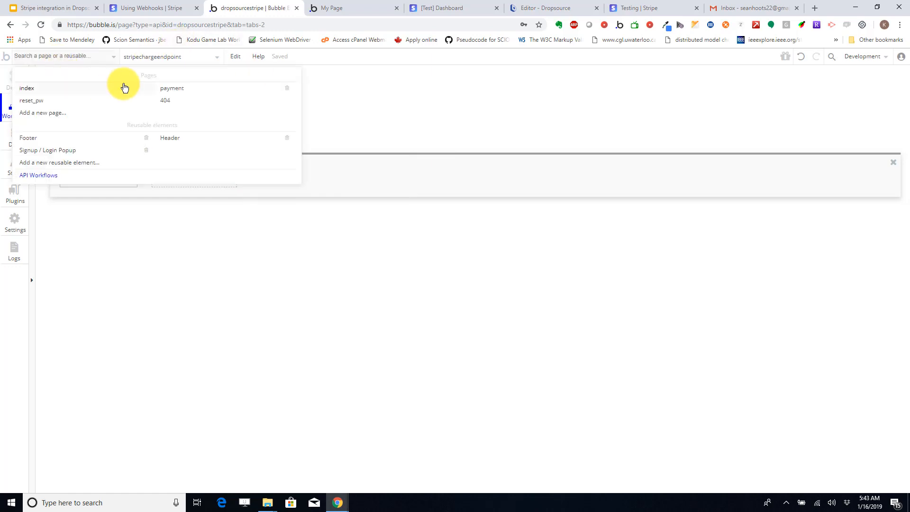
click(172, 89)
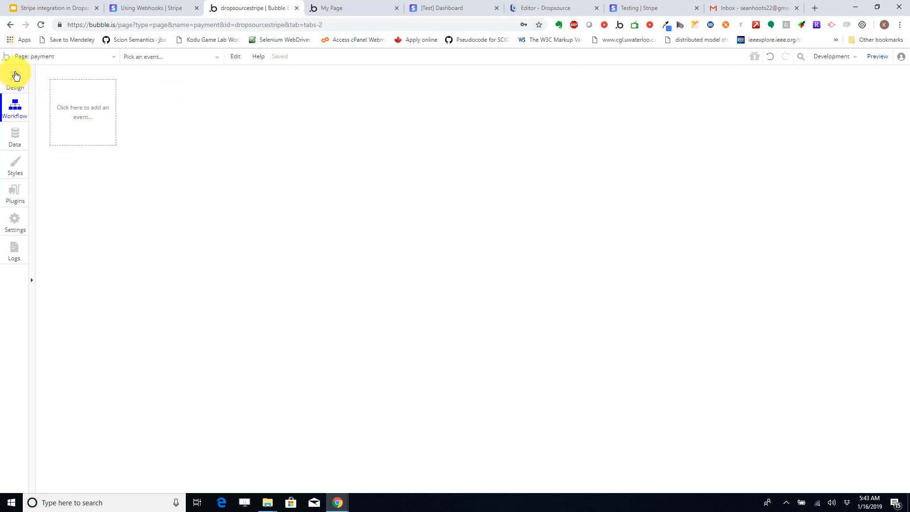
click(16, 76)
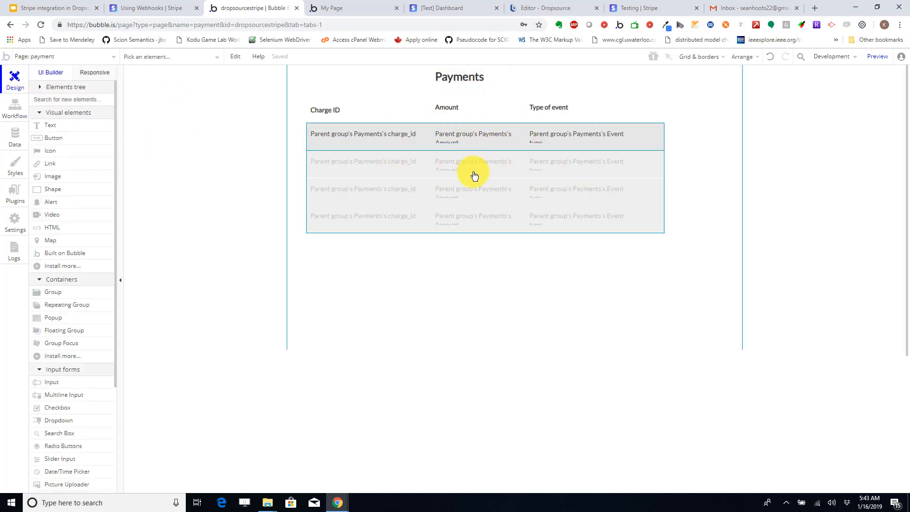
click(368, 199)
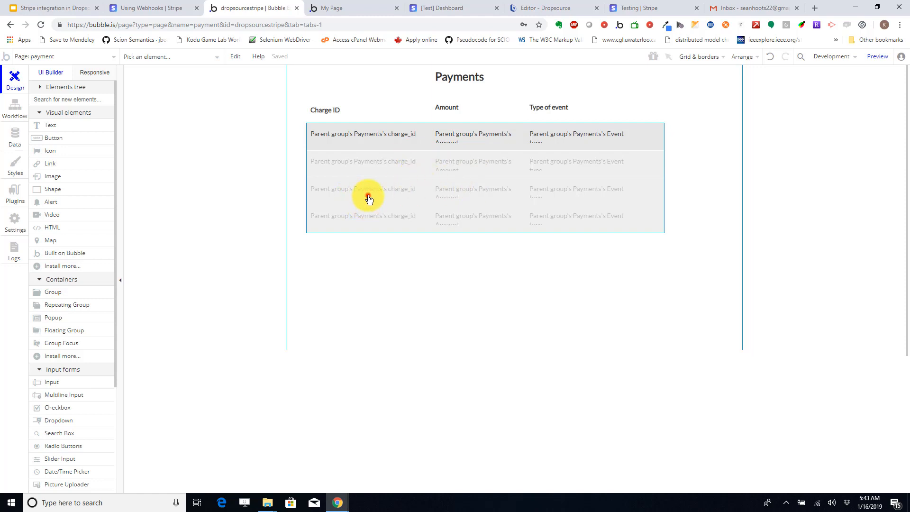
double_click(439, 185)
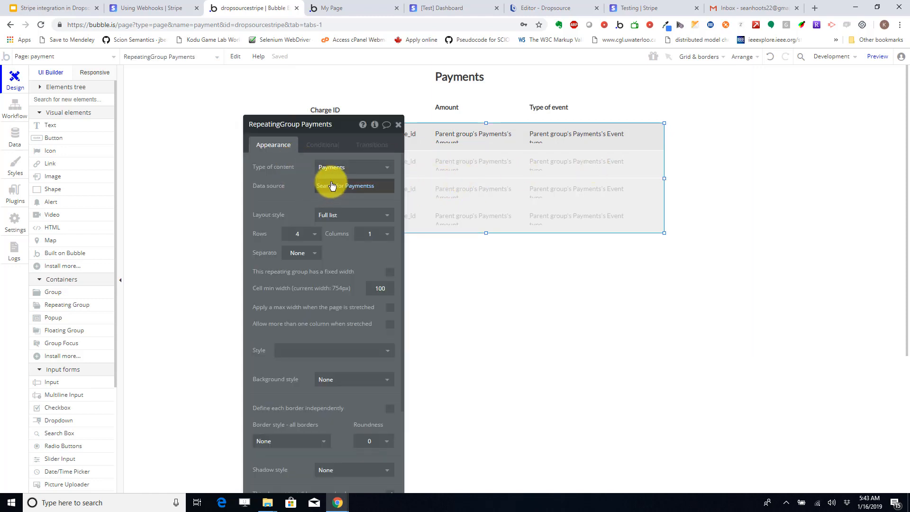
click(341, 188)
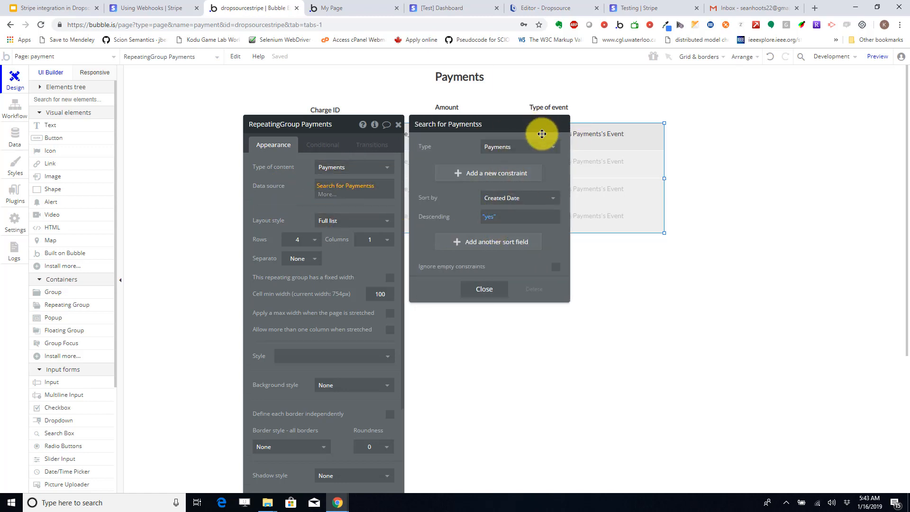
click(486, 287)
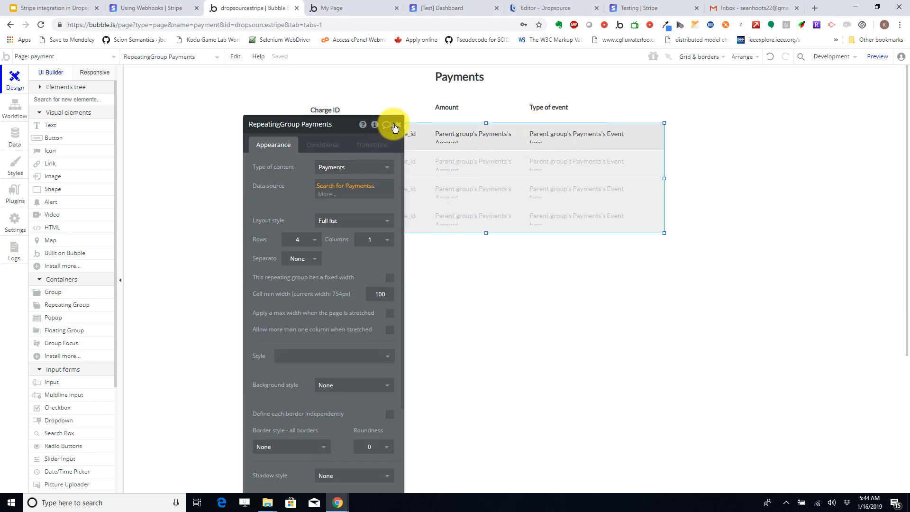
click(396, 126)
Refresh the running payment page to its latest version, check the Payments table, and return to the Bubble editor.
click(353, 8)
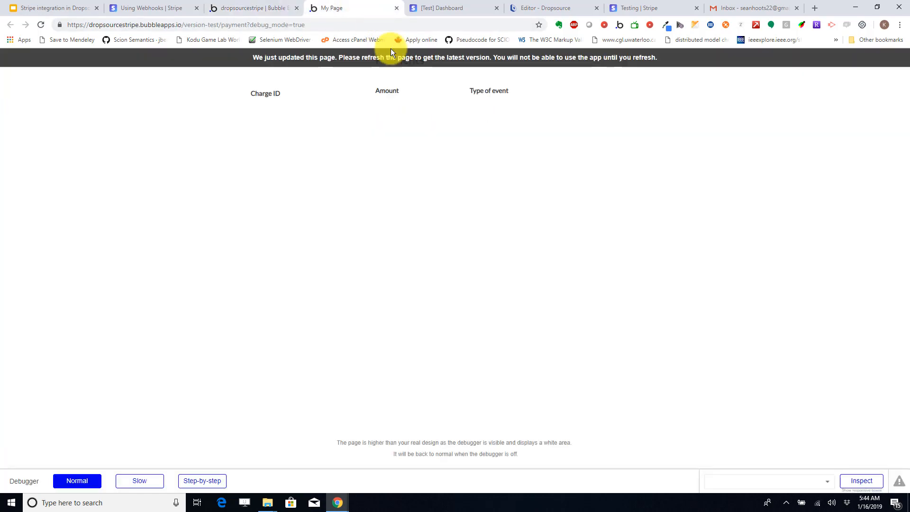
click(388, 58)
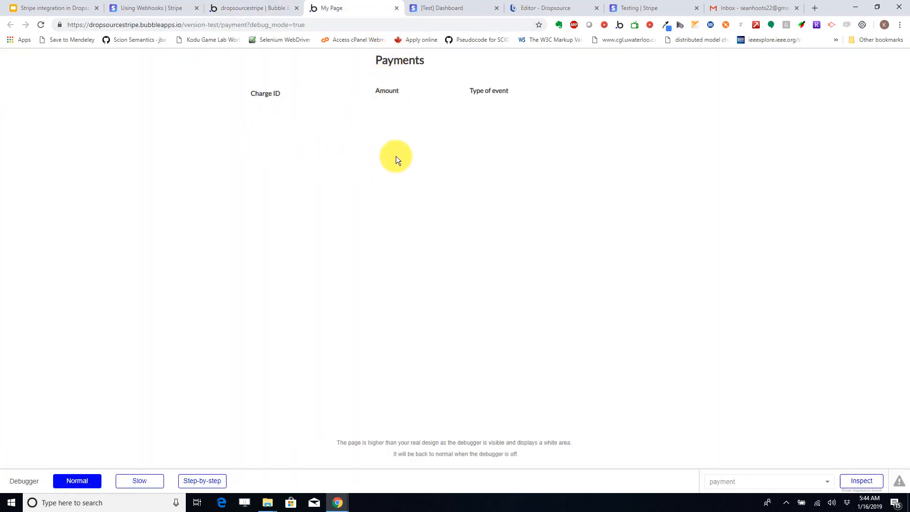
click(253, 7)
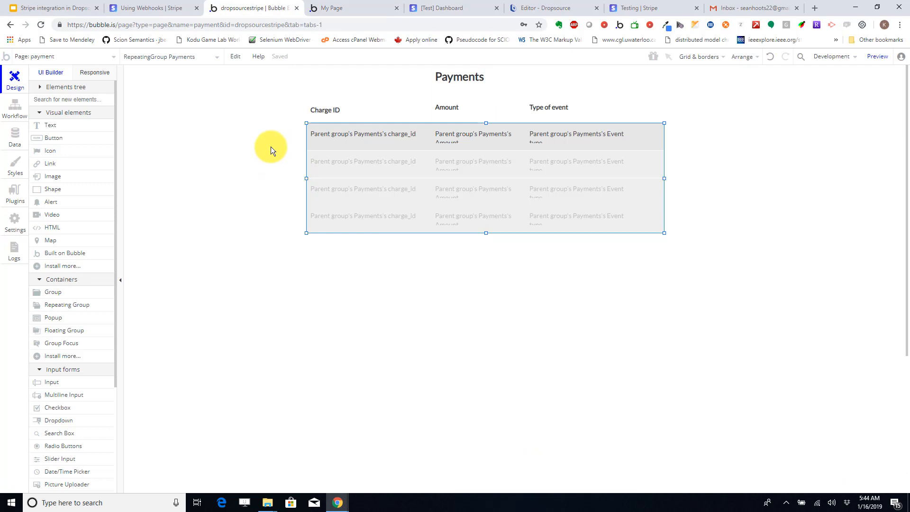
Switch to the Stripe dashboard and open the succeeded $25.00 CAD test payment from Jan 15, 10:45 PM.
click(472, 10)
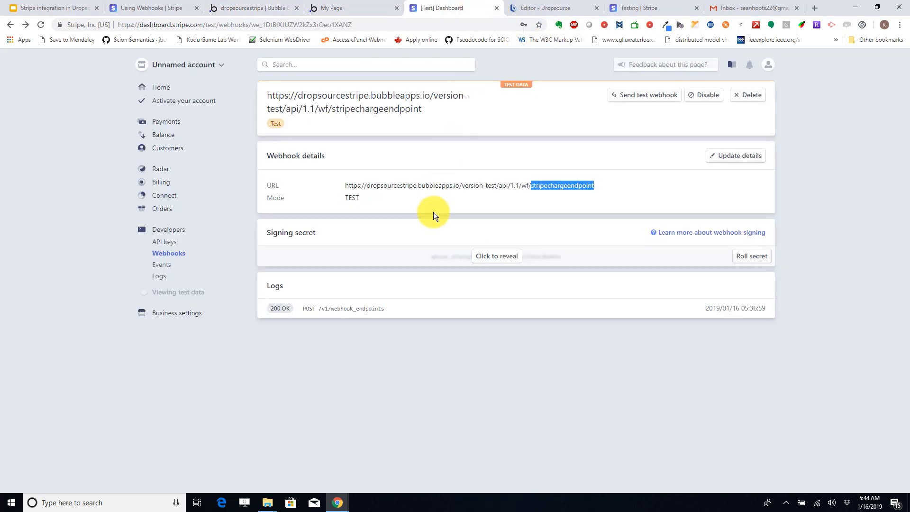
click(503, 197)
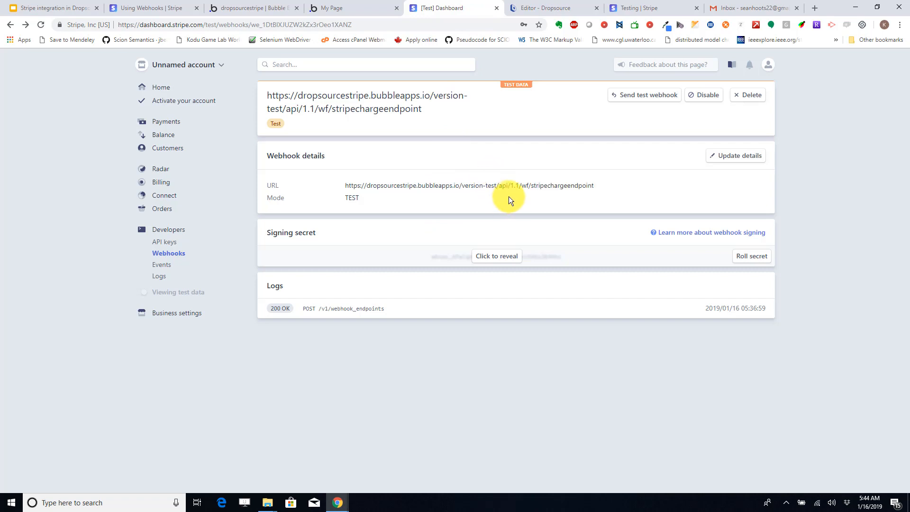
click(161, 123)
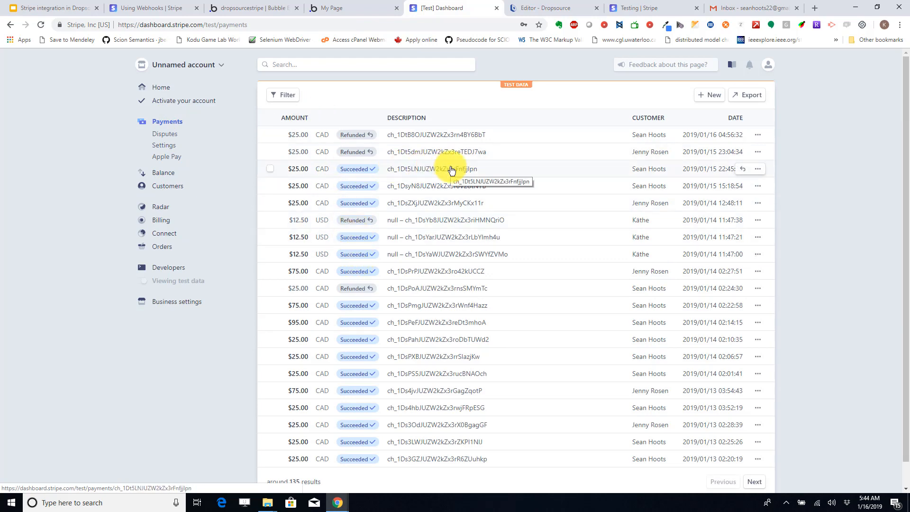
click(413, 170)
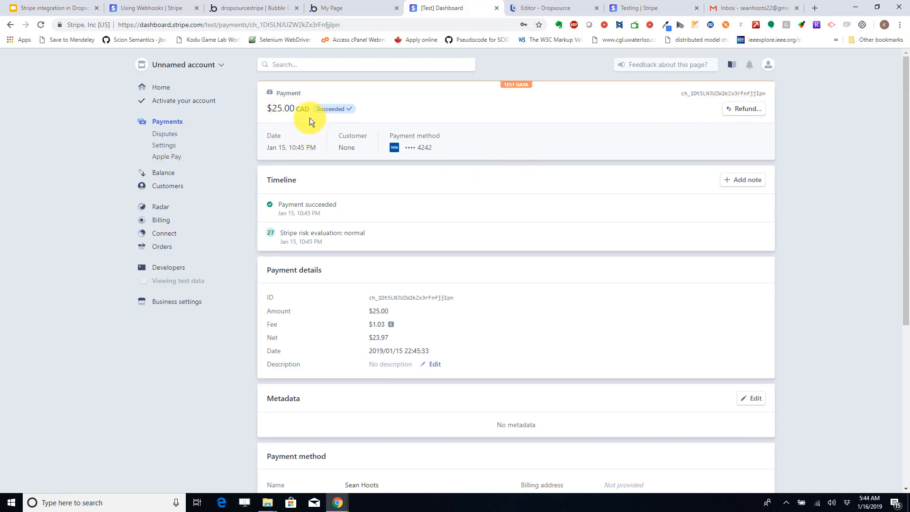
Refund the full CA$25.00 payment with the reason Requested by customer.
click(741, 110)
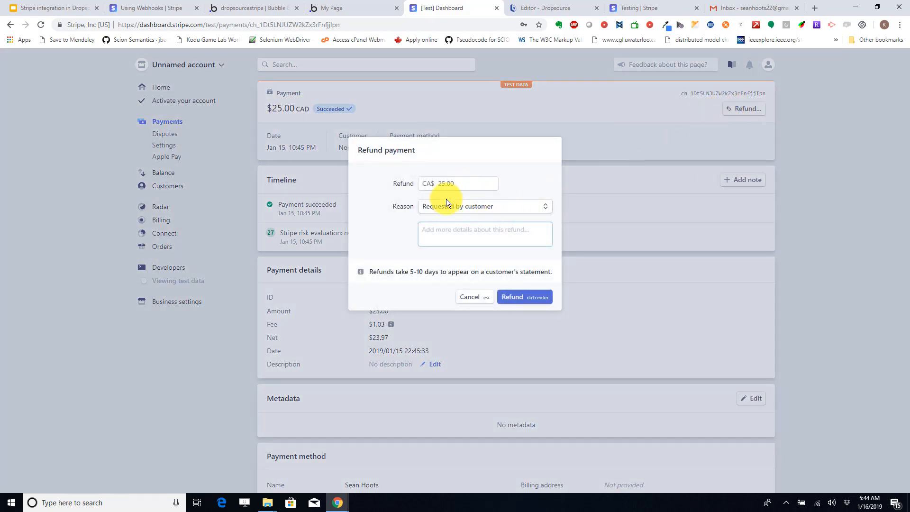
click(443, 212)
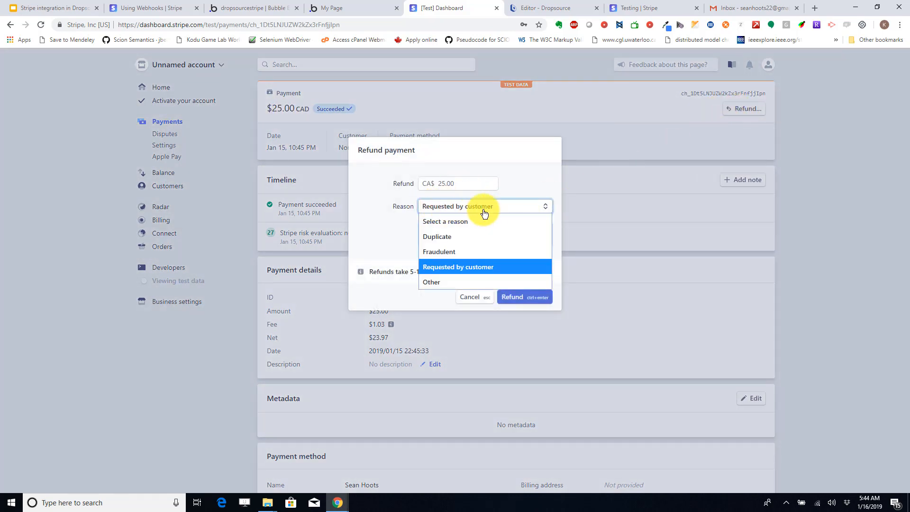
click(437, 268)
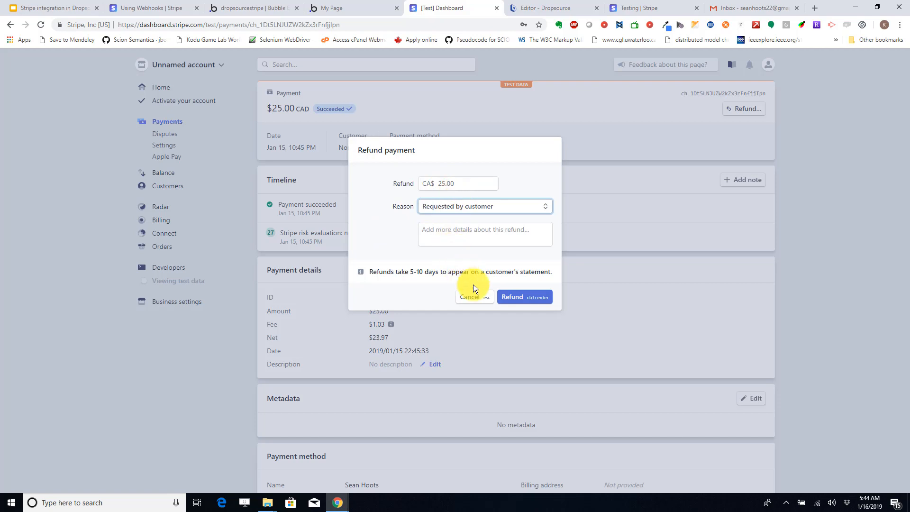
click(513, 297)
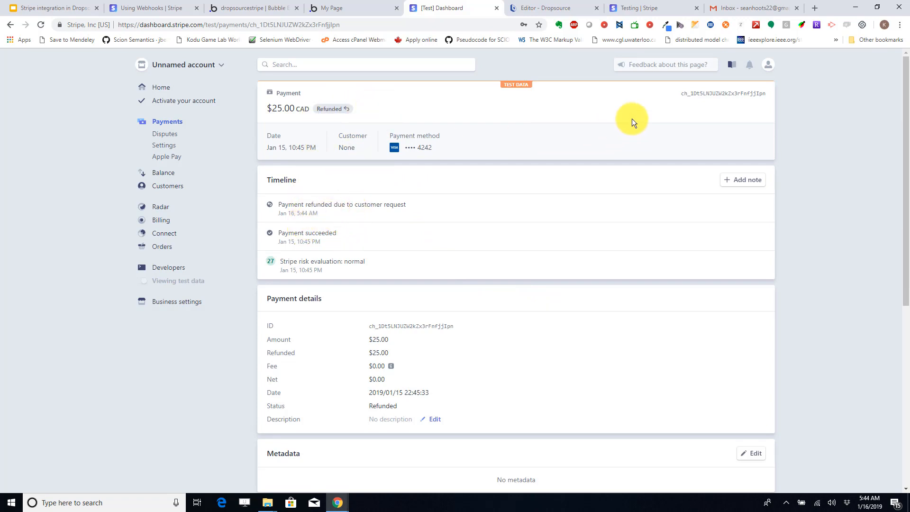
Switch to the Bubble editor and review the Create a new Payments action of the stripechargeendpoint API workflow.
click(284, 7)
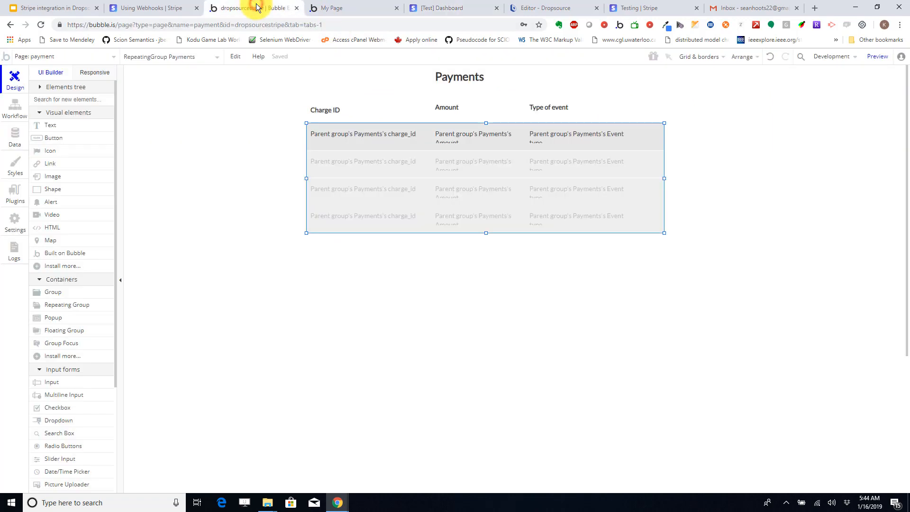
click(46, 56)
click(38, 175)
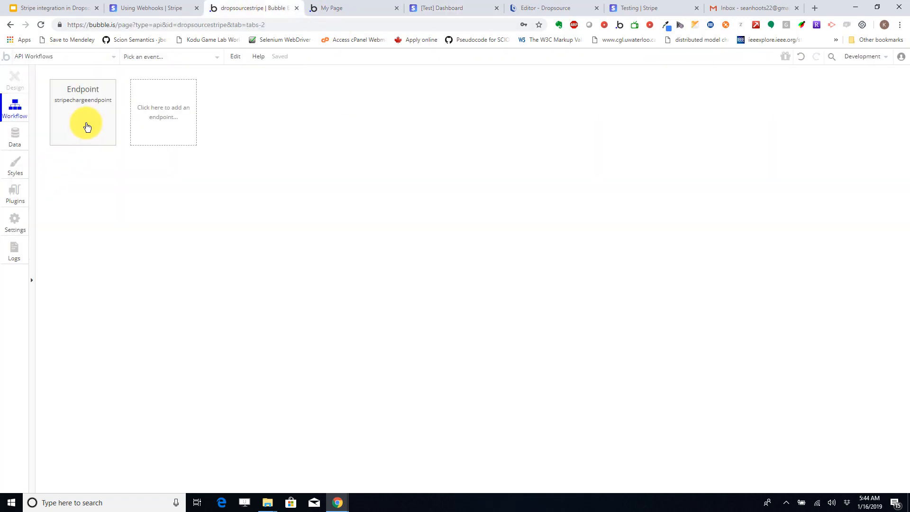
click(63, 104)
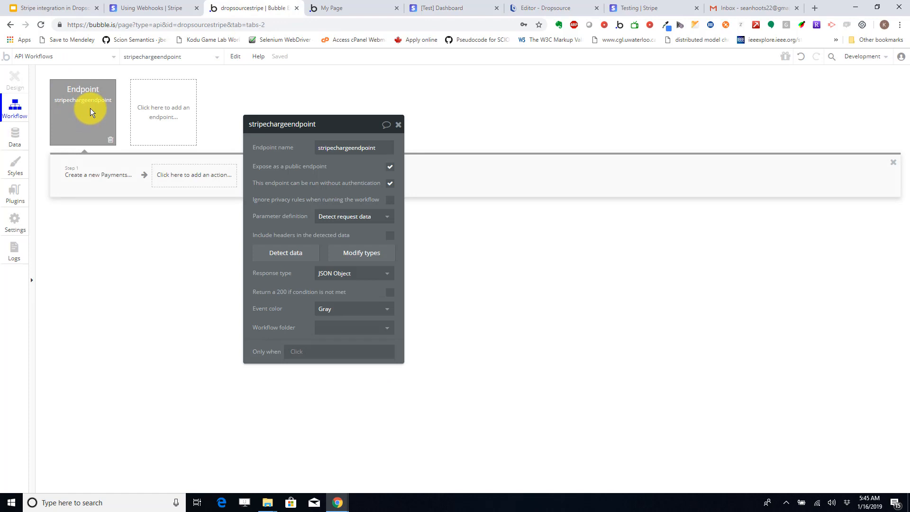
click(80, 176)
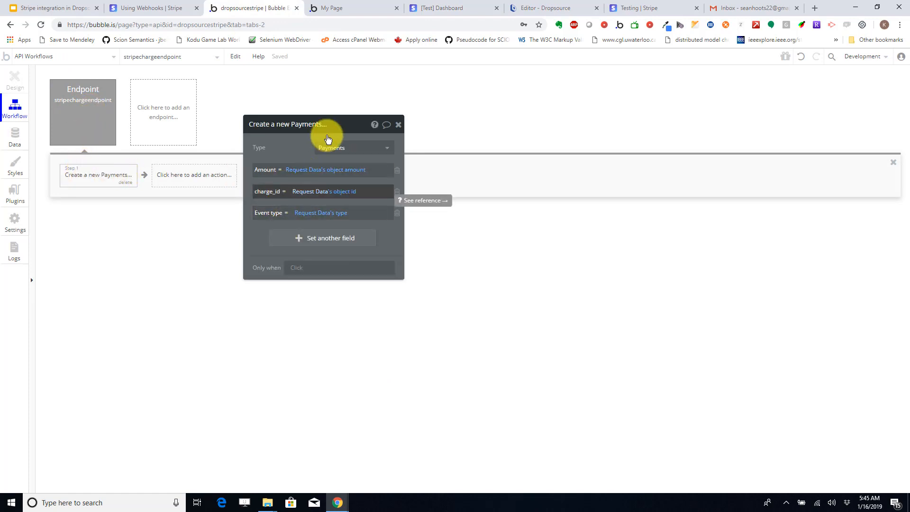
Check the stored payment entry in the app data's All Payments view and its amount on the running payment page.
click(15, 136)
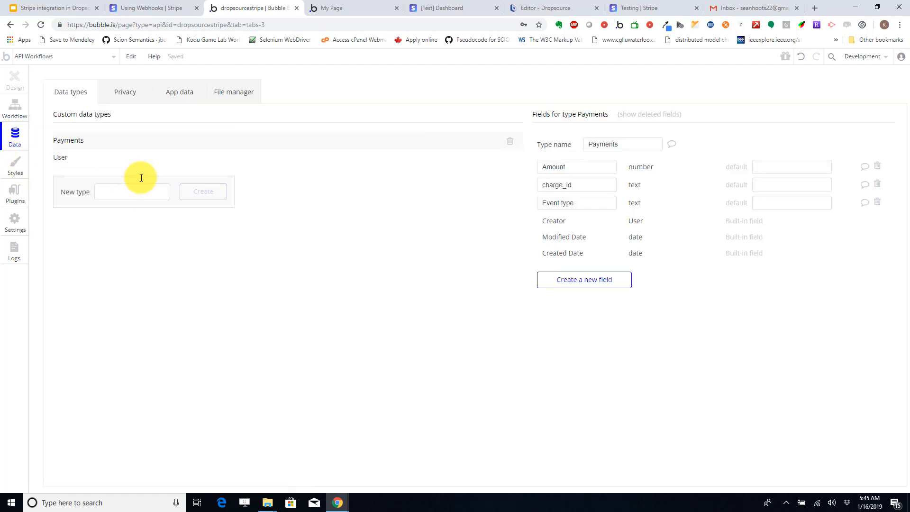
click(183, 94)
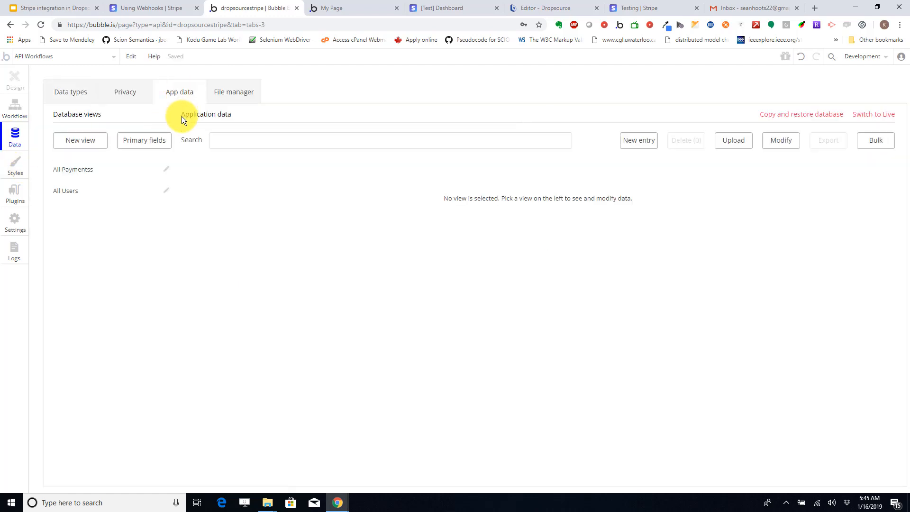
click(87, 175)
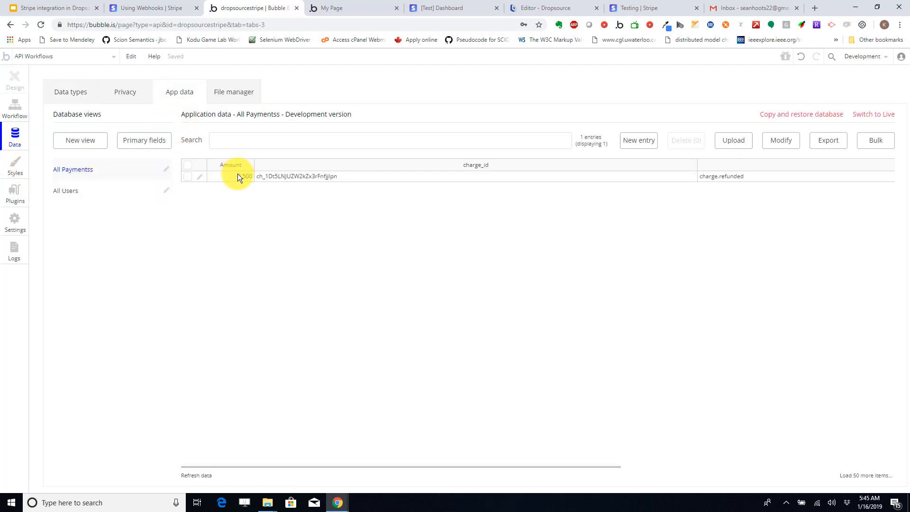
click(356, 7)
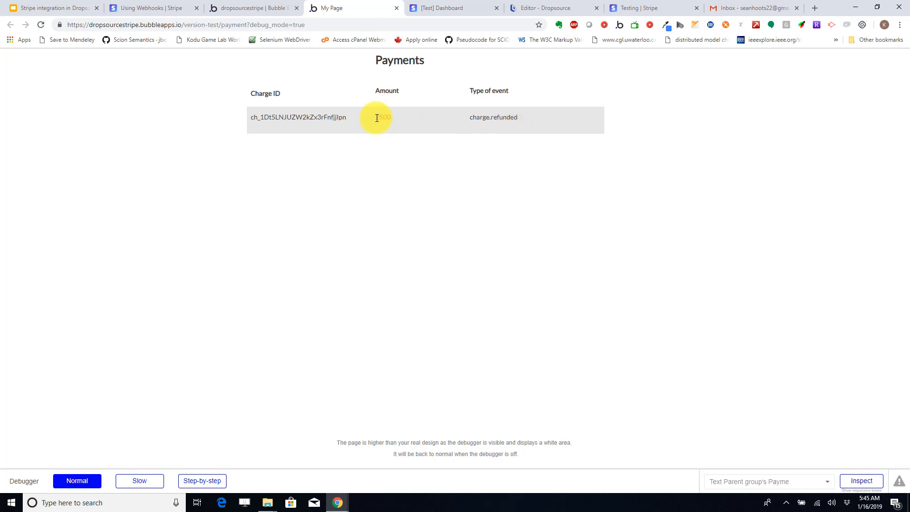
drag(376, 118, 393, 117)
In the endpoint's Create a new Payments action, divide the Amount value, Request Data's object amount, by 100.
click(258, 9)
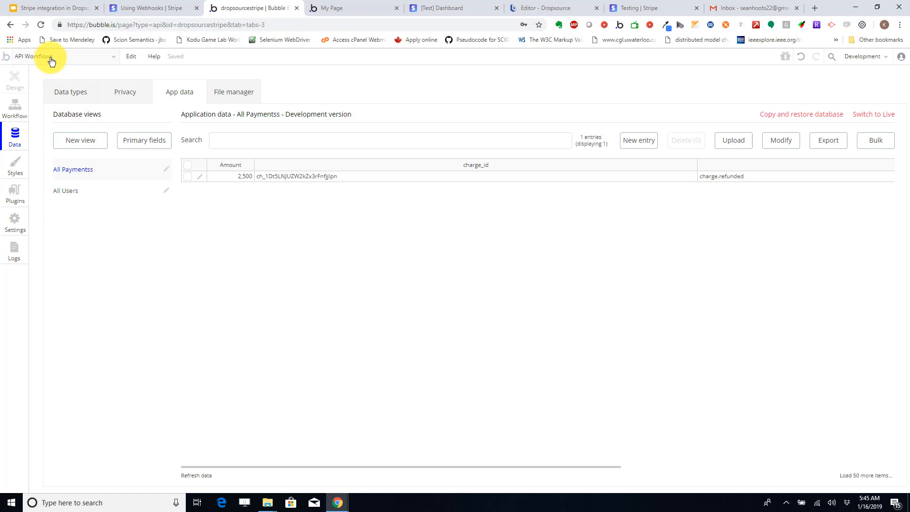
click(15, 107)
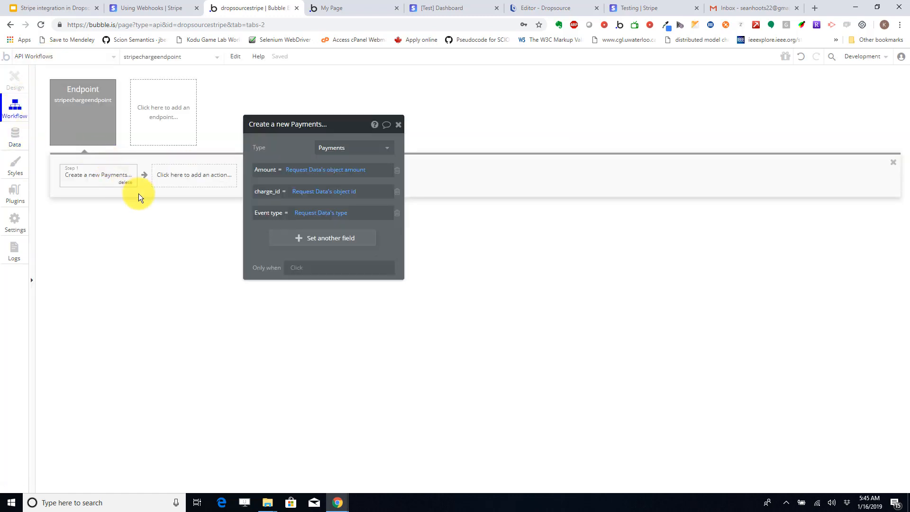
click(362, 169)
click(372, 174)
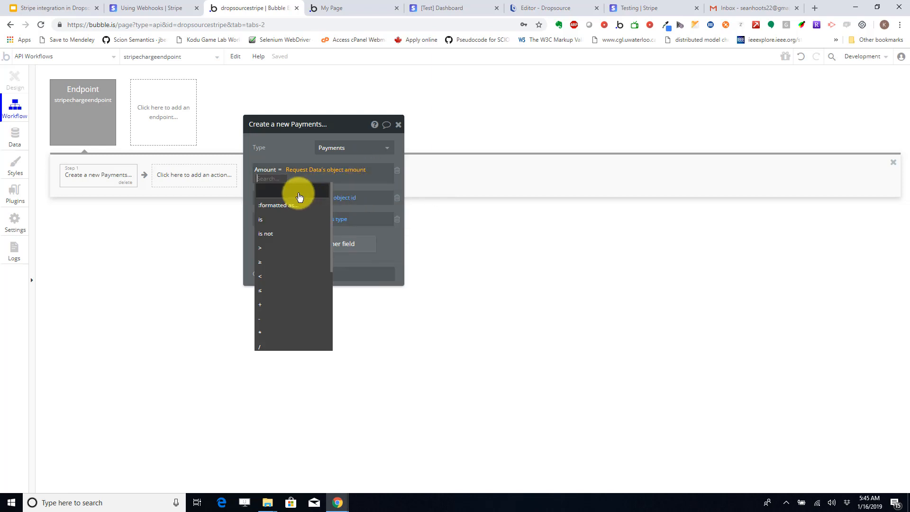
click(264, 348)
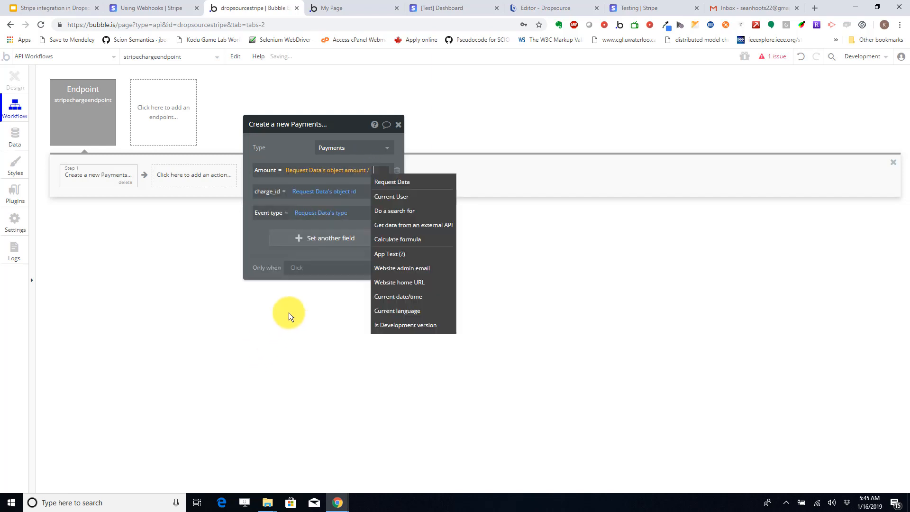
text(100)
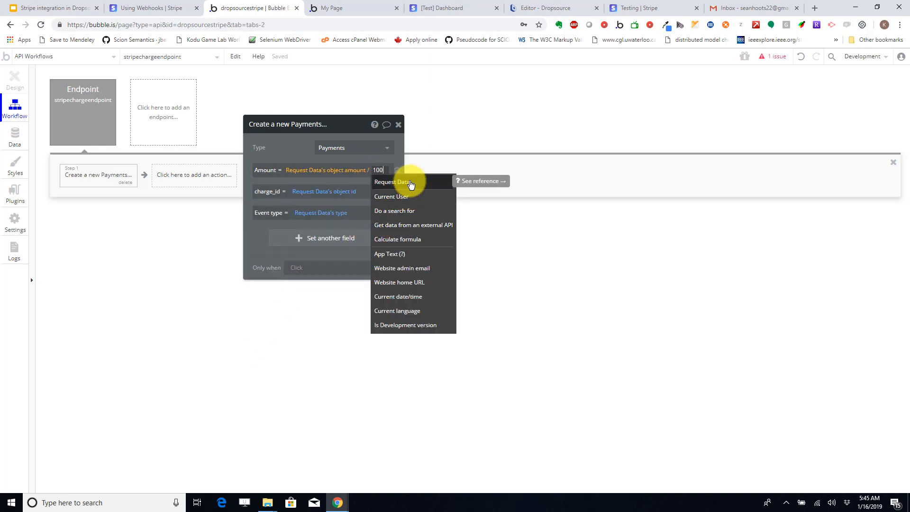
click(299, 151)
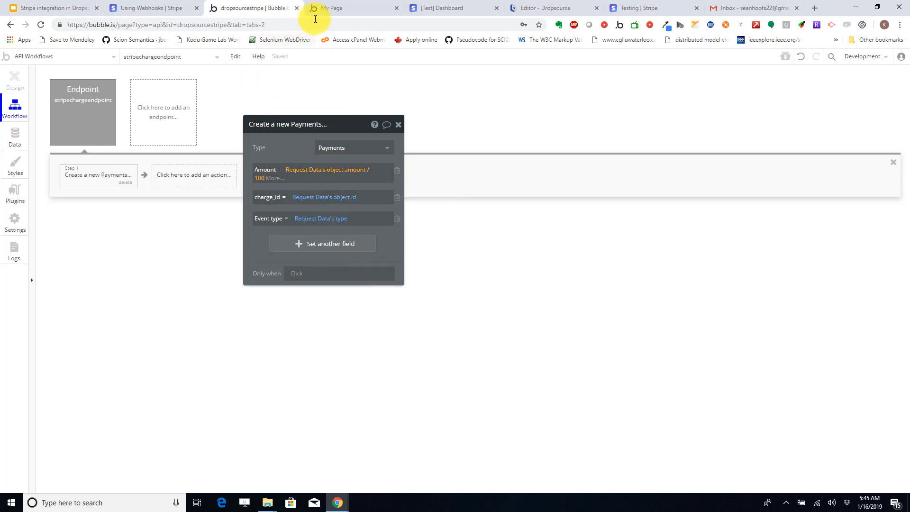
Reload the running payment page and check the Payments table's amount.
click(316, 9)
key(F5)
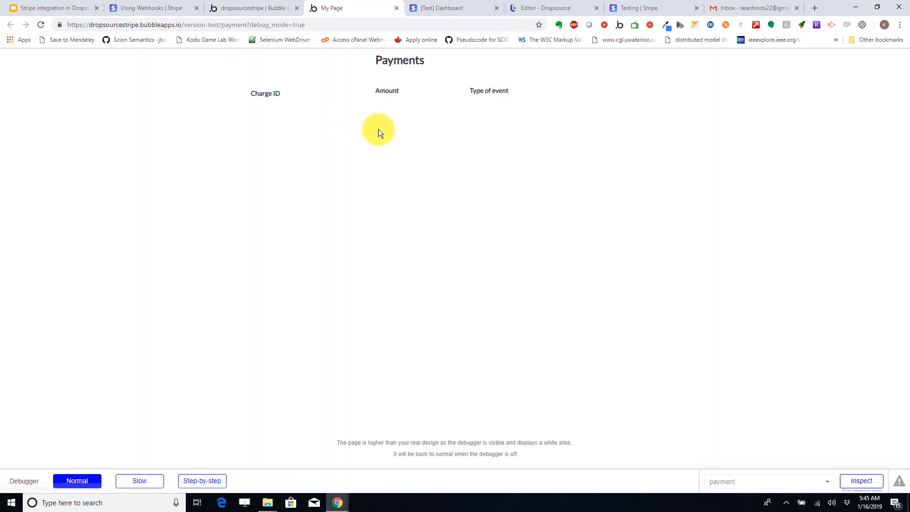
click(263, 8)
click(338, 9)
Switch to the Stripe dashboard and look through the list of test payments.
click(446, 8)
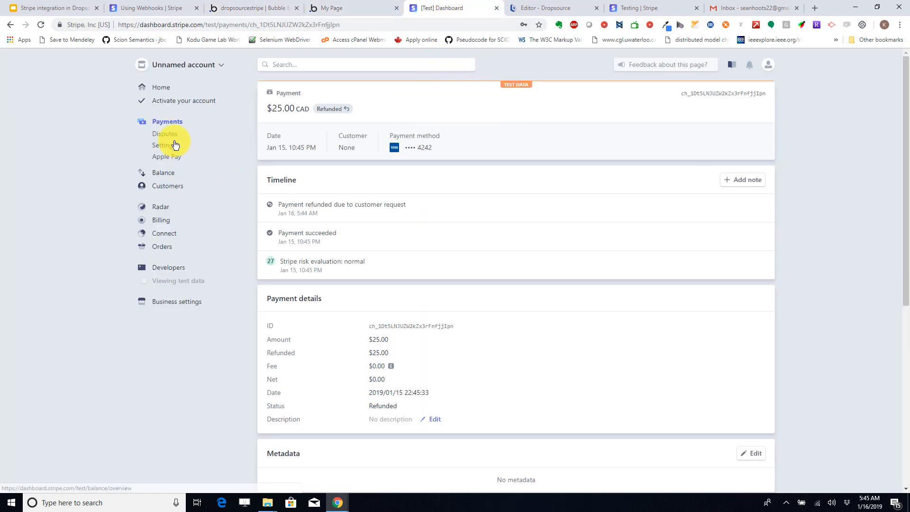
click(166, 125)
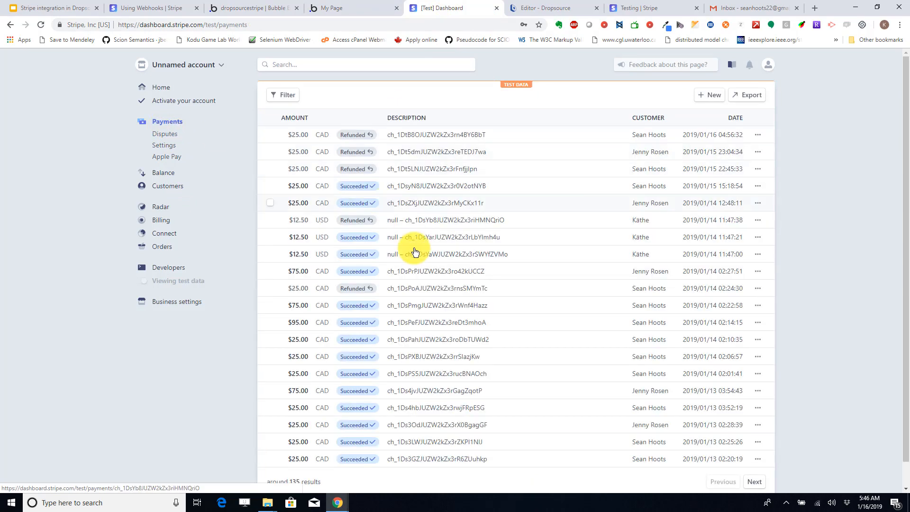
scroll(370, 297, down, 1)
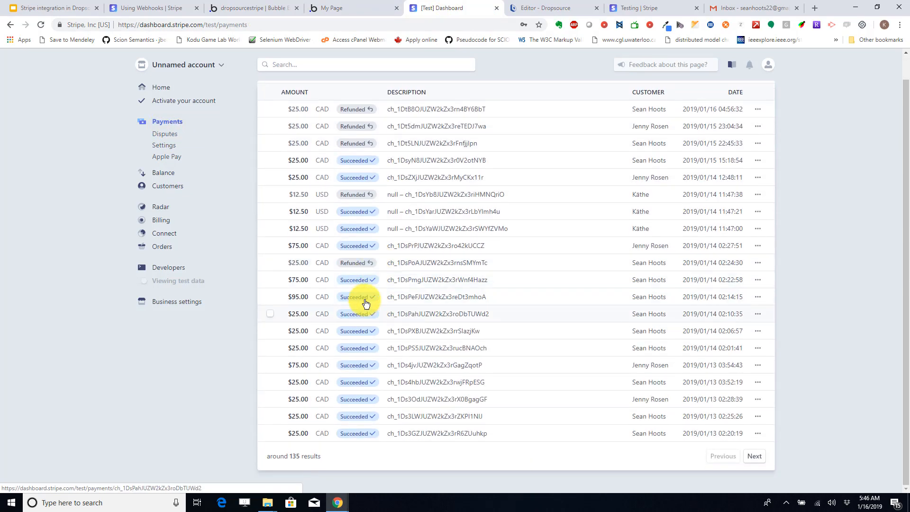
scroll(379, 194, up, 1)
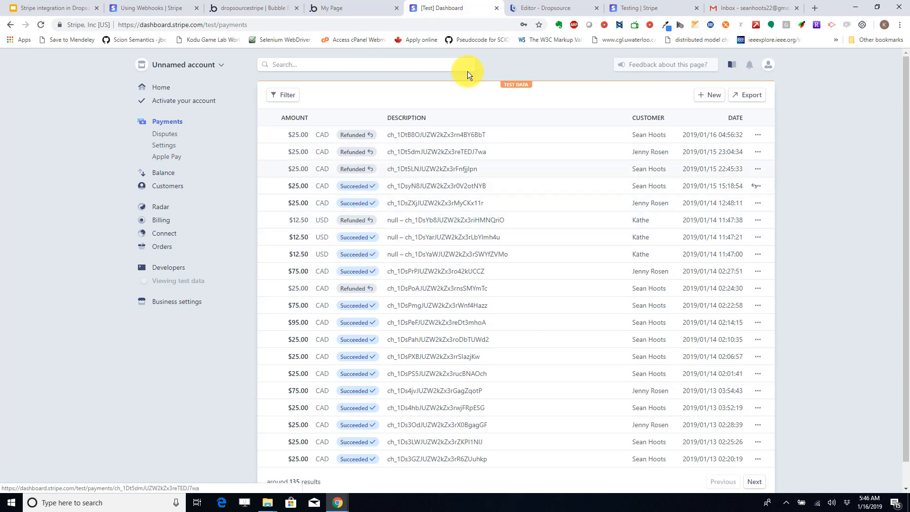
Switch to the Dropsource editor and launch a test of the Checkout page in the iPhone 8 simulator.
click(531, 10)
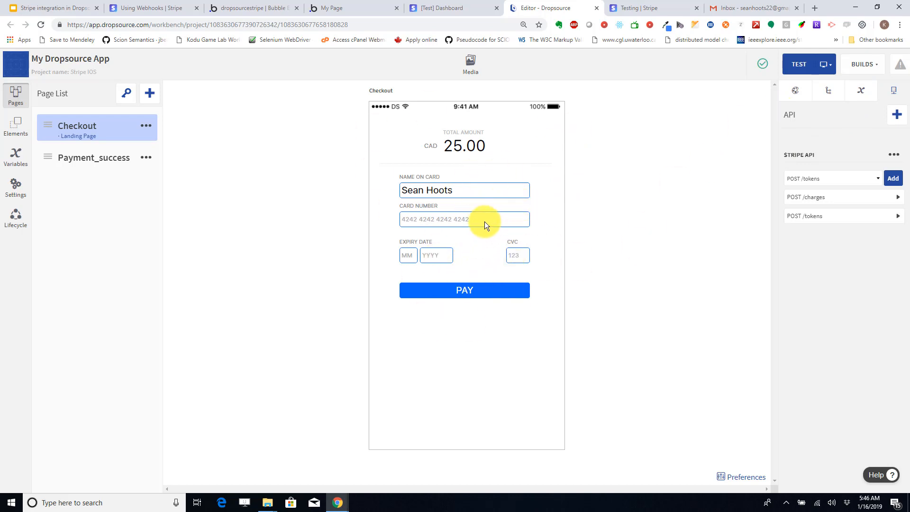
click(863, 62)
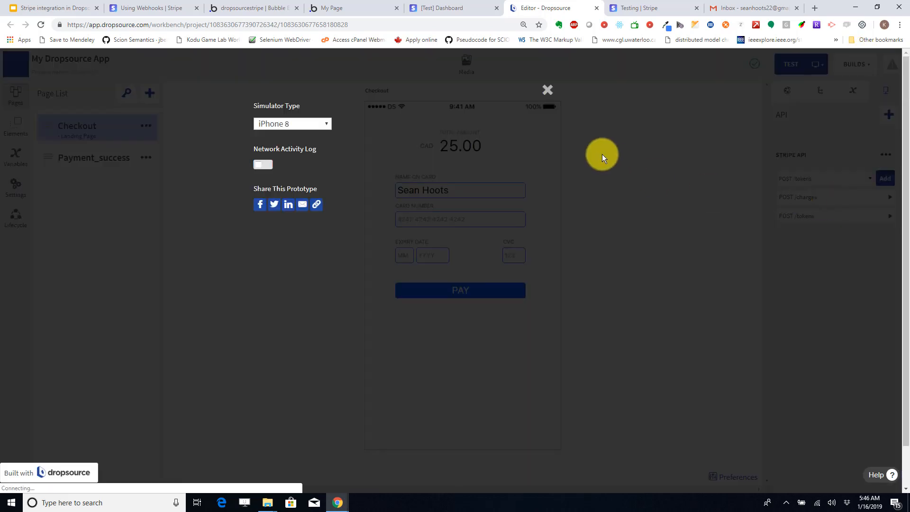
click(446, 209)
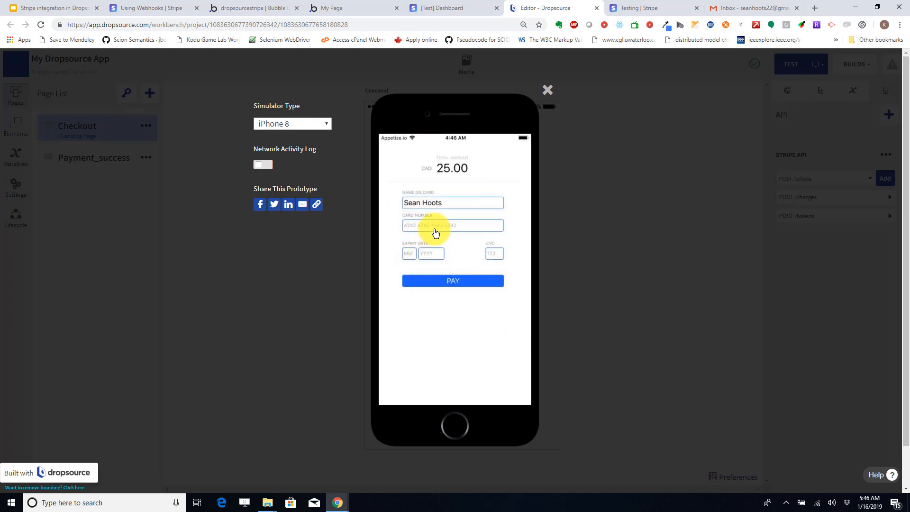
Switch to Stripe's testing documentation and copy the first Discover test card number.
click(636, 8)
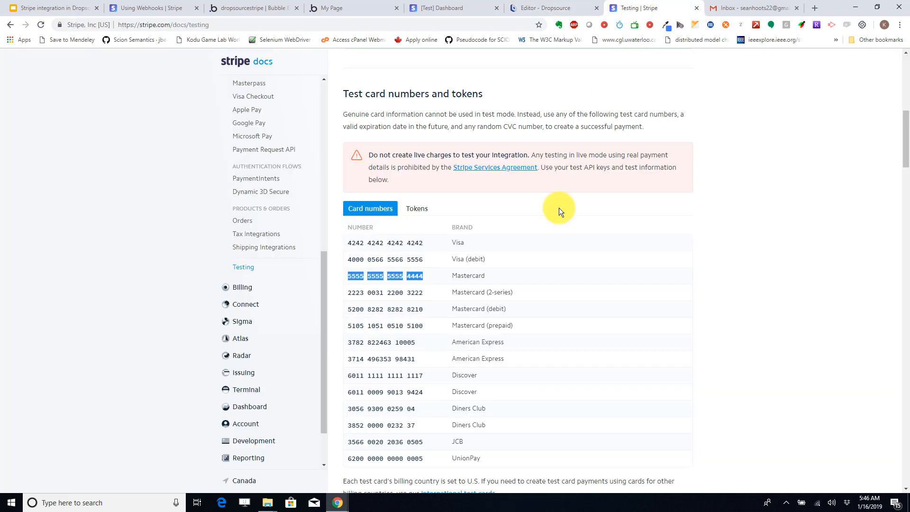
scroll(476, 309, down, 1)
scroll(451, 294, down, 3)
scroll(429, 289, up, 3)
click(416, 301)
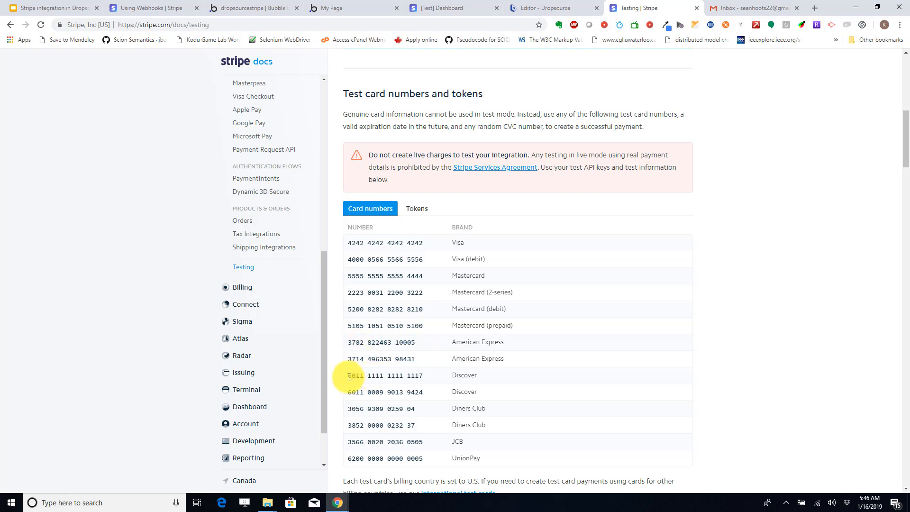
drag(349, 377, 445, 374)
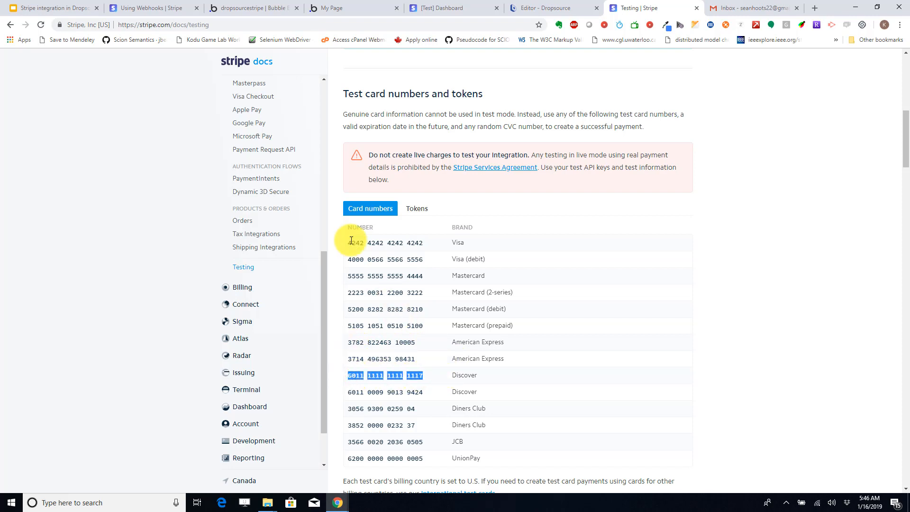
click(176, 8)
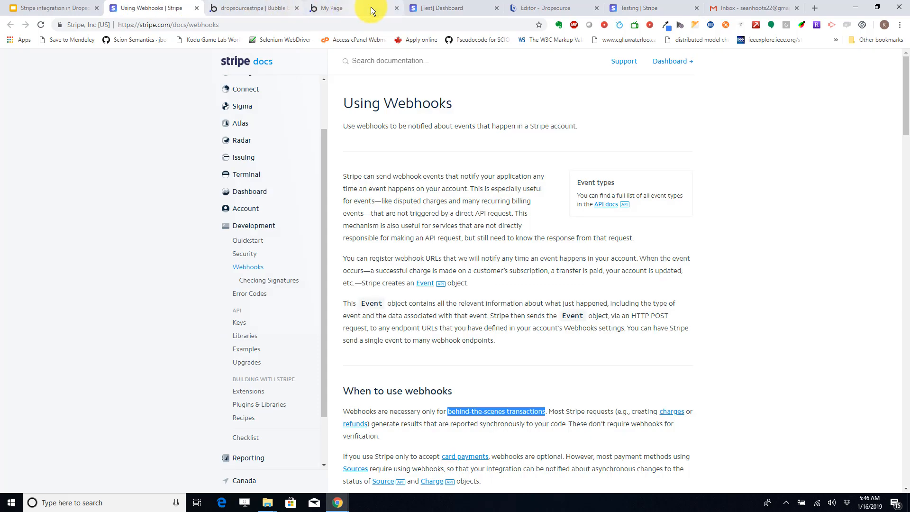
Switch to the Dropsource simulator and enter the copied Discover card number with the expiry date 12/2020.
click(558, 7)
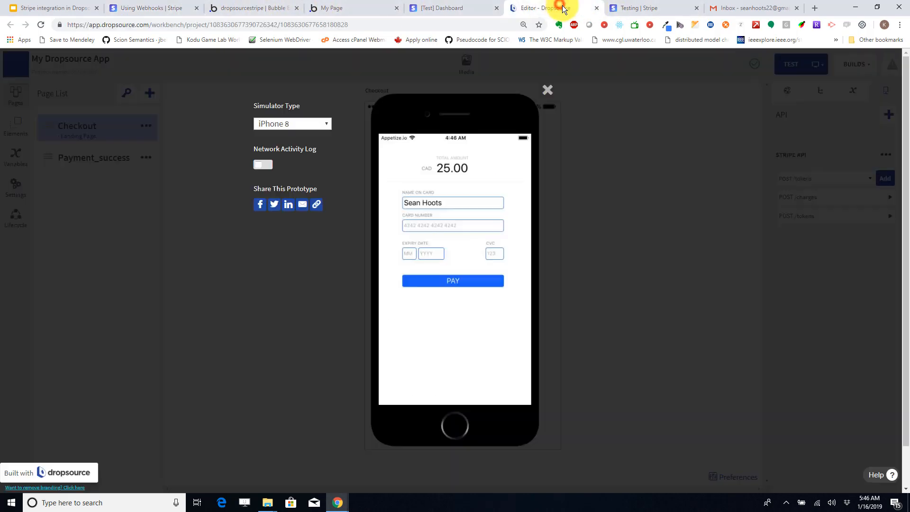
click(425, 227)
key(ctrl+v)
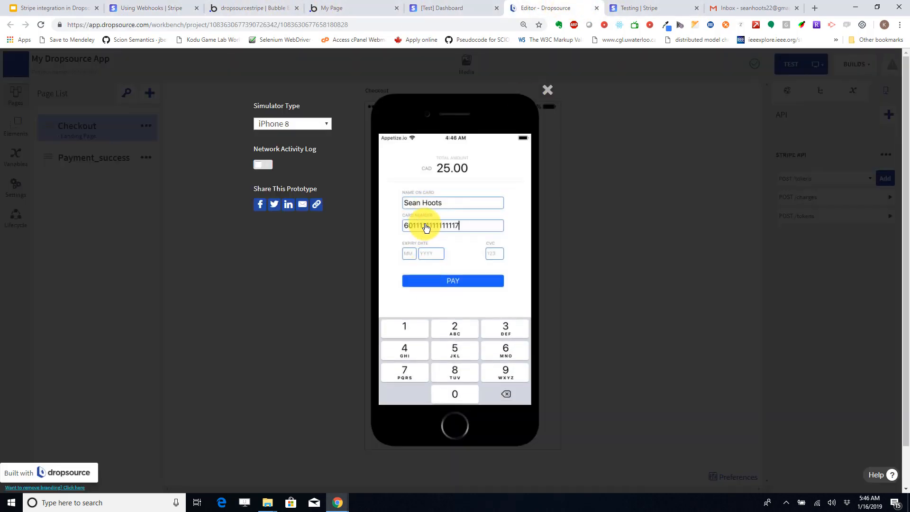
click(410, 257)
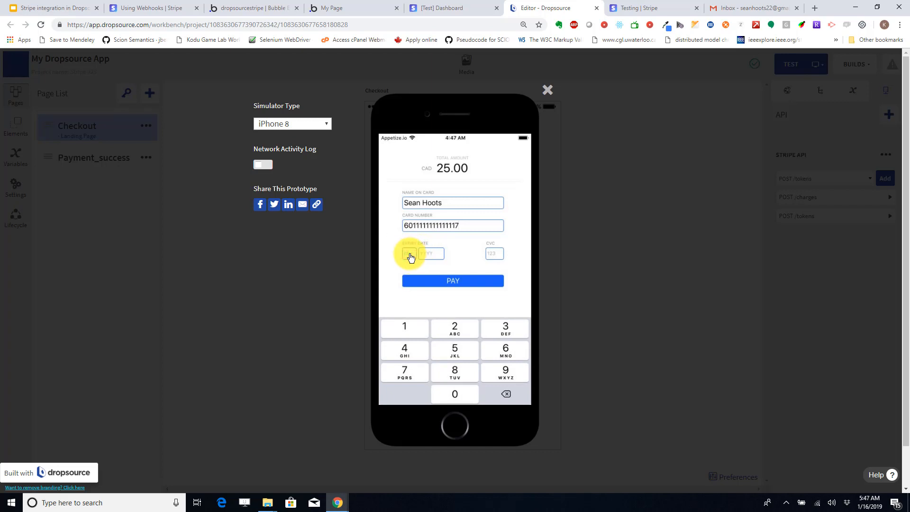
text(12)
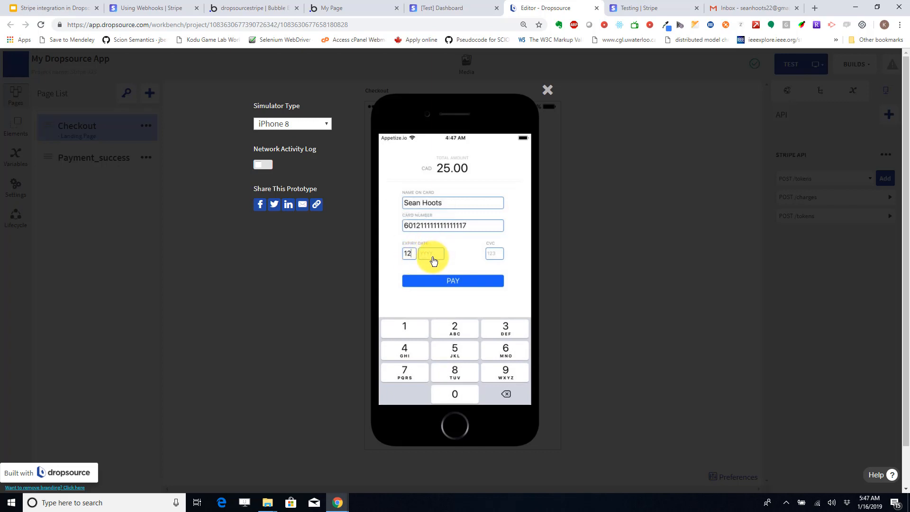
click(433, 254)
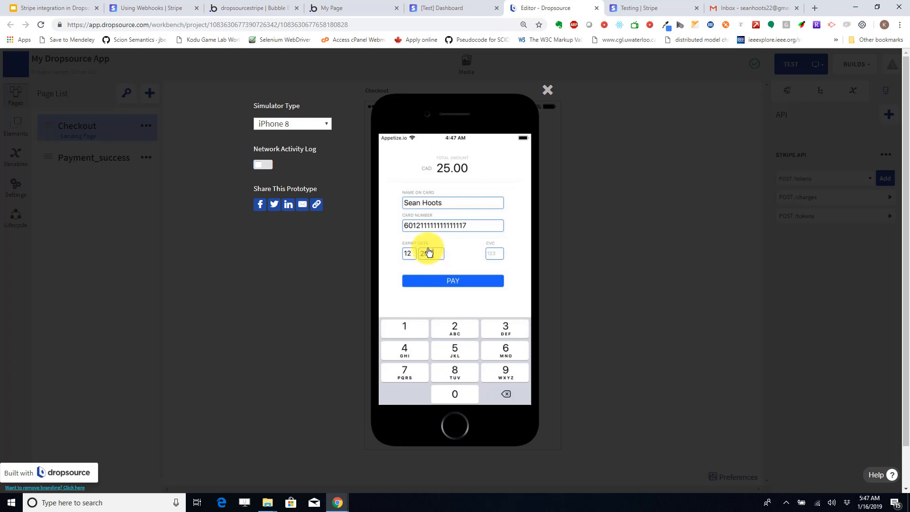
Enter the card's CVC in the checkout form and submit the payment.
click(493, 255)
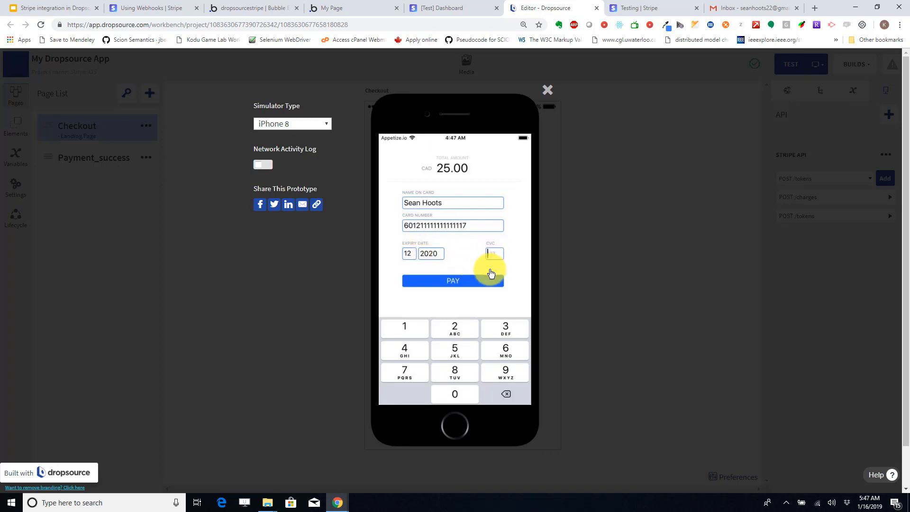
click(404, 333)
click(455, 330)
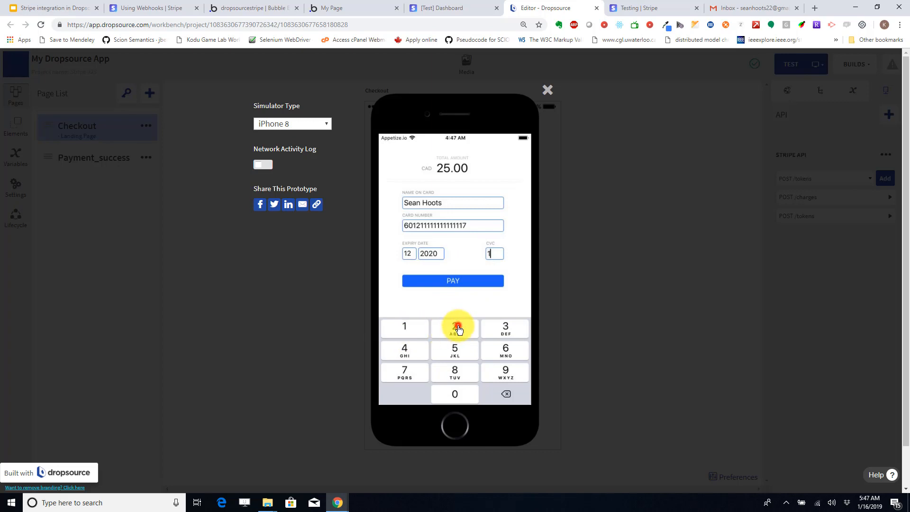
click(506, 327)
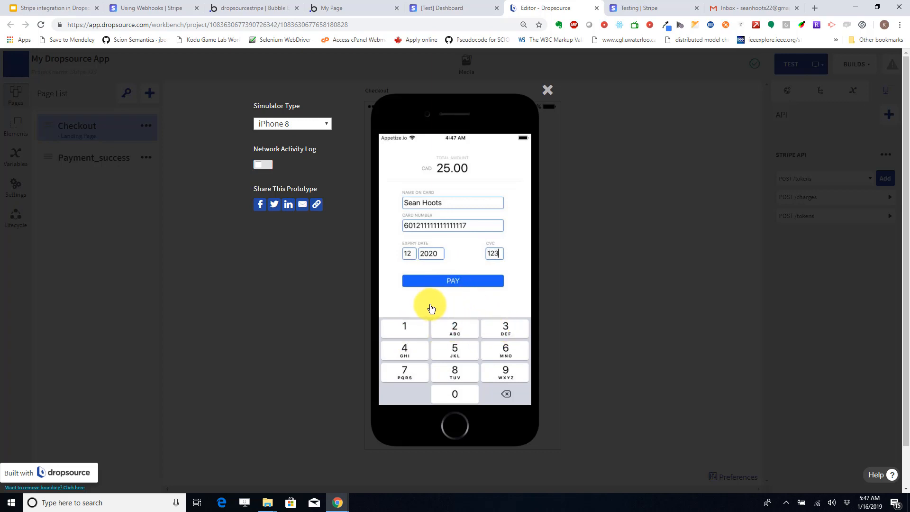
click(451, 282)
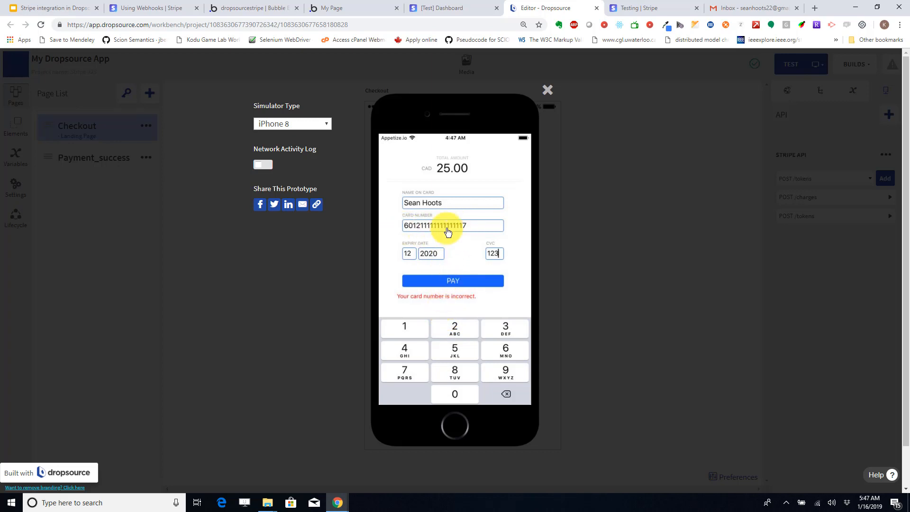
Switch to Stripe's testing documentation and copy the first Visa test card number.
click(633, 8)
click(386, 300)
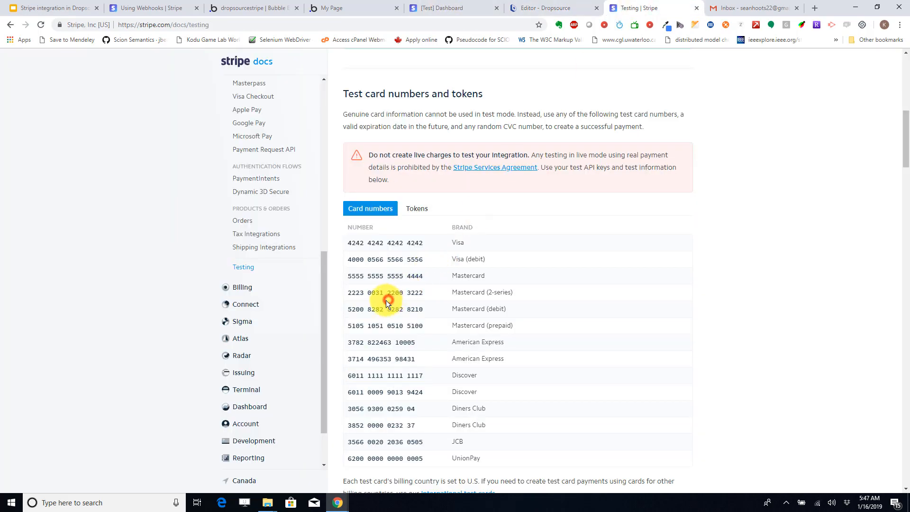
triple_click(357, 243)
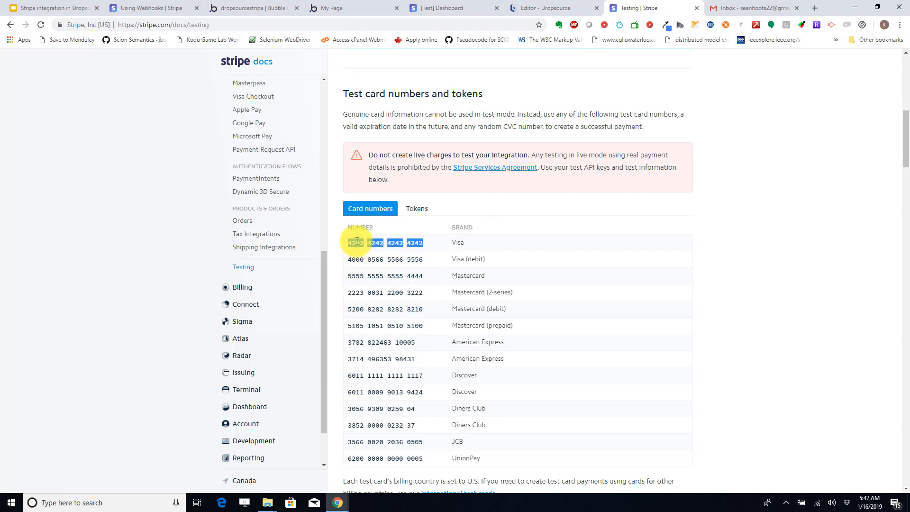
Replace the card number in the Dropsource checkout form with the Visa test card number and submit the payment.
click(554, 10)
double_click(415, 227)
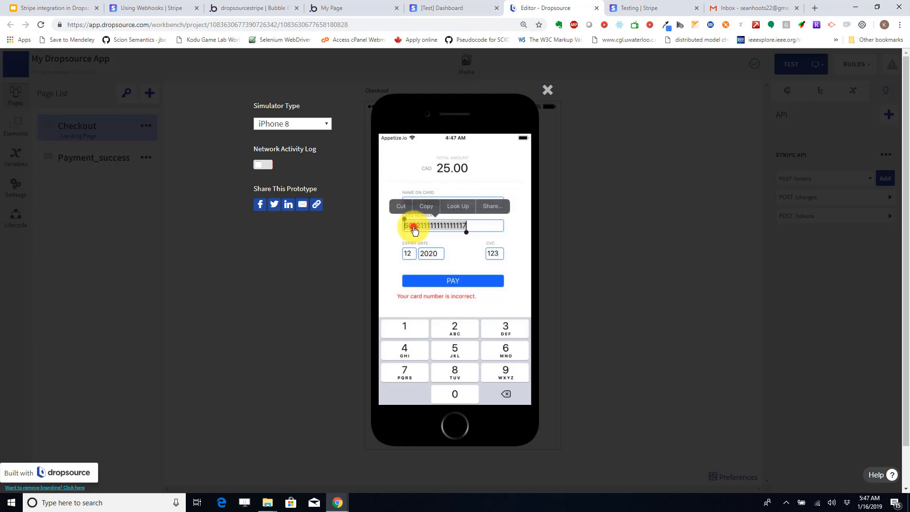
click(414, 228)
double_click(414, 227)
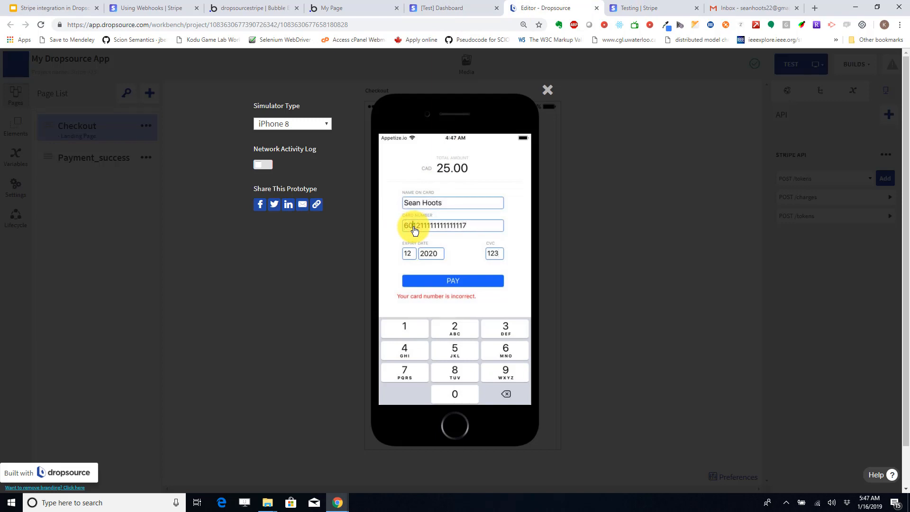
click(479, 229)
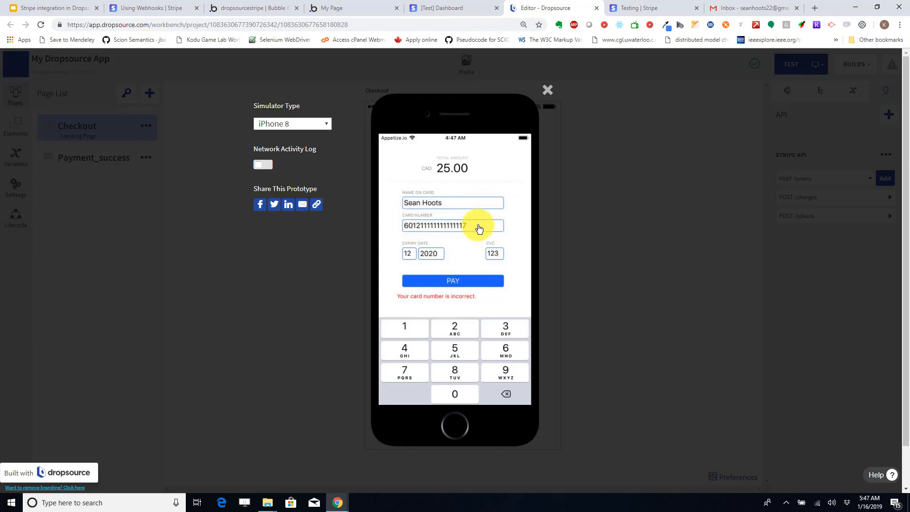
key(BackSpace)
key(BackSpace)
key(BackSpace)
key(BackSpace)
key(BackSpace)
key(BackSpace)
key(BackSpace)
key(BackSpace)
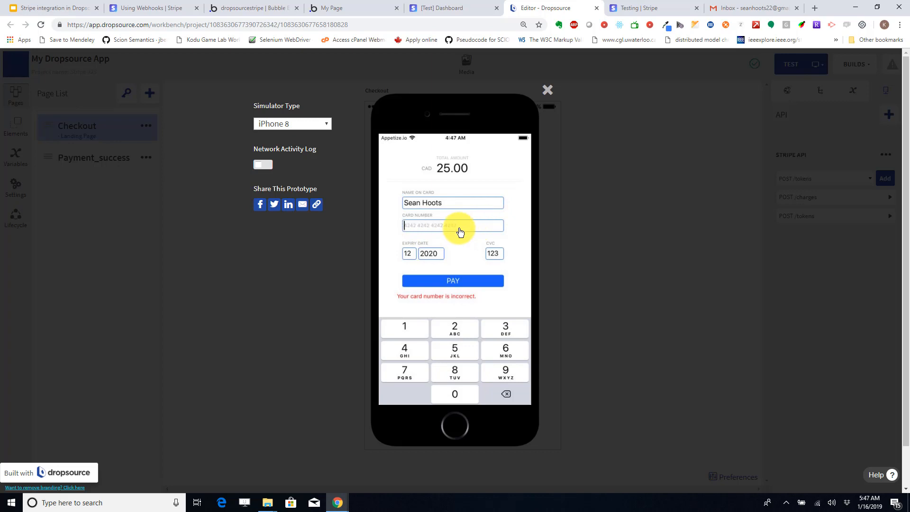
click(460, 229)
text(4242424242424242)
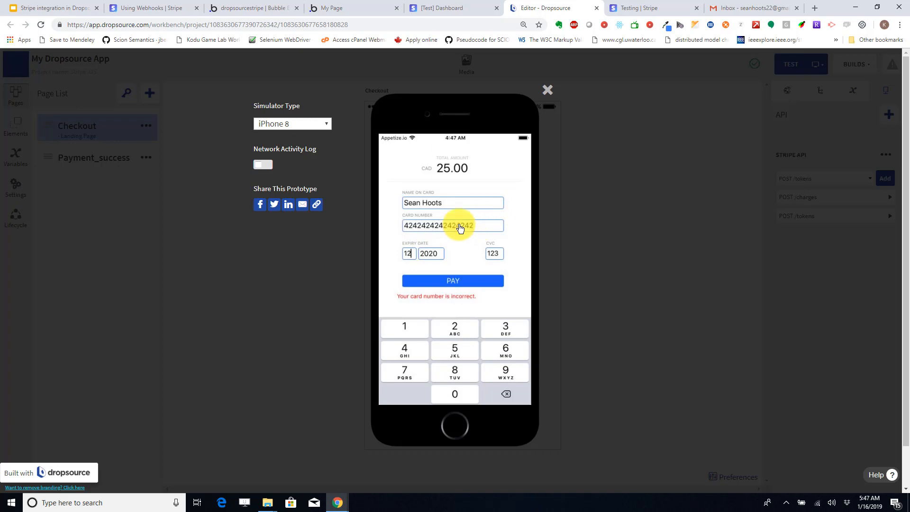
click(455, 282)
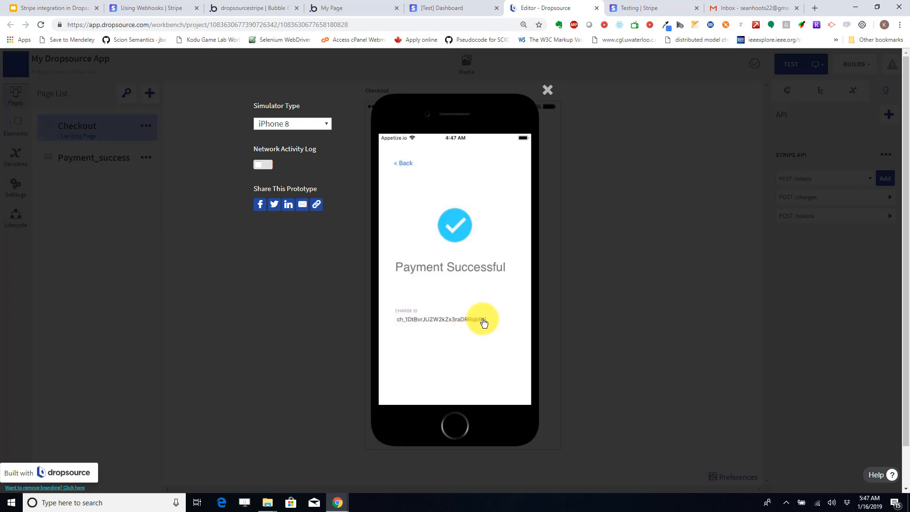
Switch to the Stripe dashboard and reload the list of test payments.
click(456, 7)
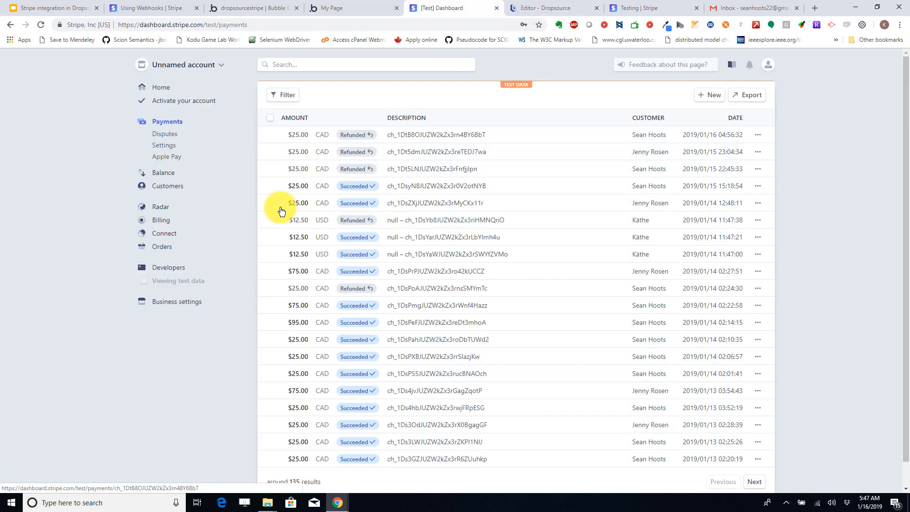
click(169, 123)
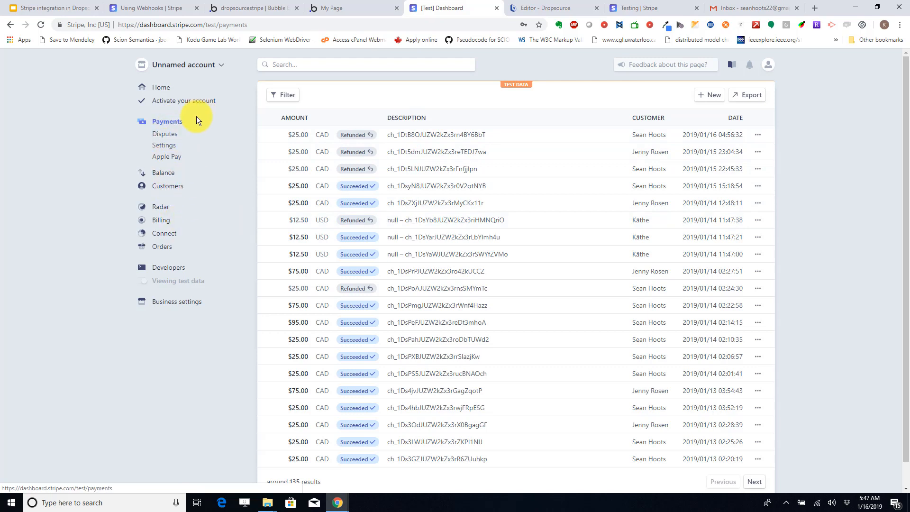
click(42, 25)
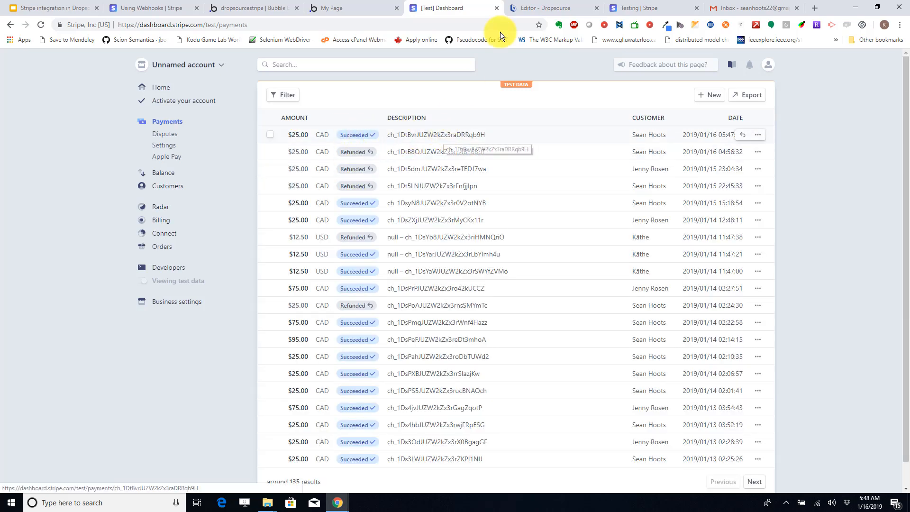
Compare the charge ID on Dropsource's success screen with Stripe's newest payment, and open that payment's details.
click(554, 7)
click(407, 253)
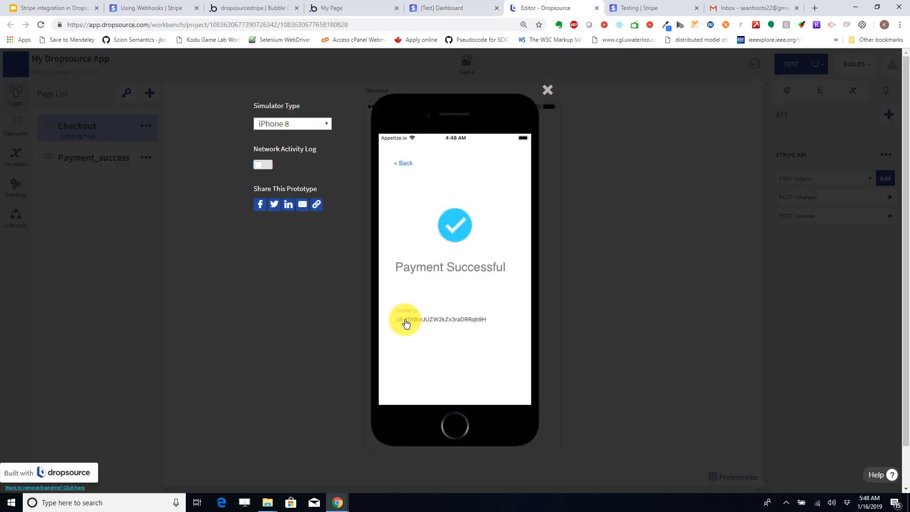
click(451, 8)
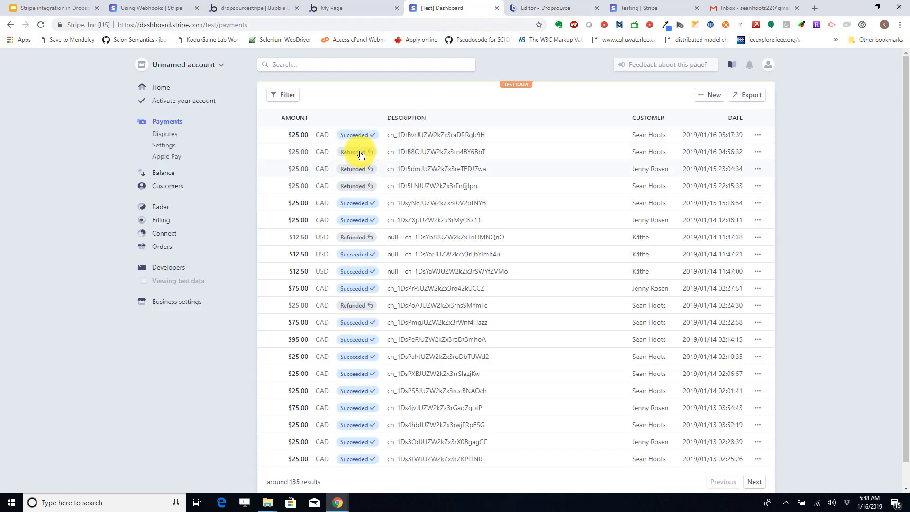
click(432, 135)
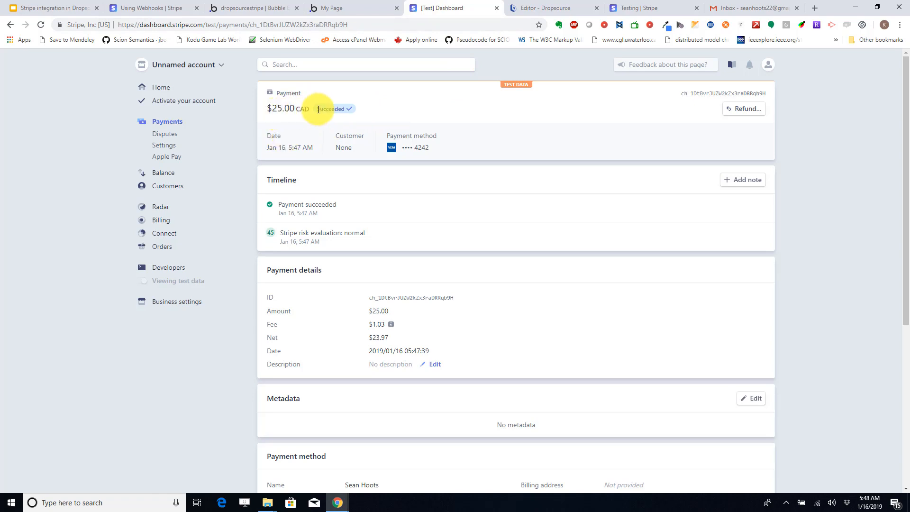
Move the running Bubble payment page into its own window and arrange it side by side with the main browser window.
click(335, 9)
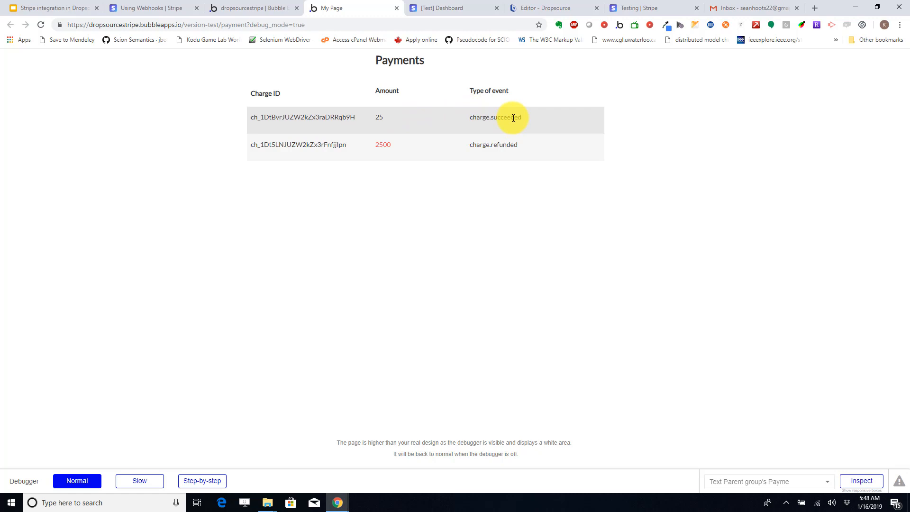
drag(361, 10, 800, 4)
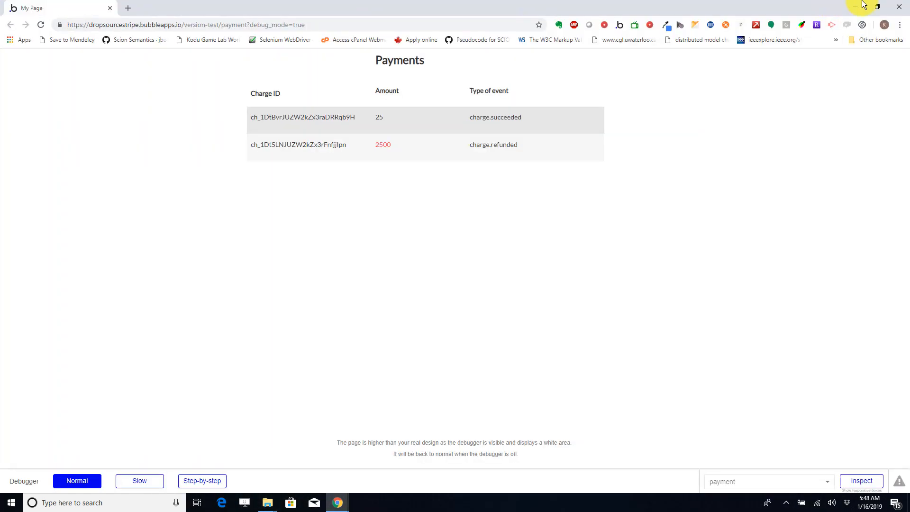
click(877, 7)
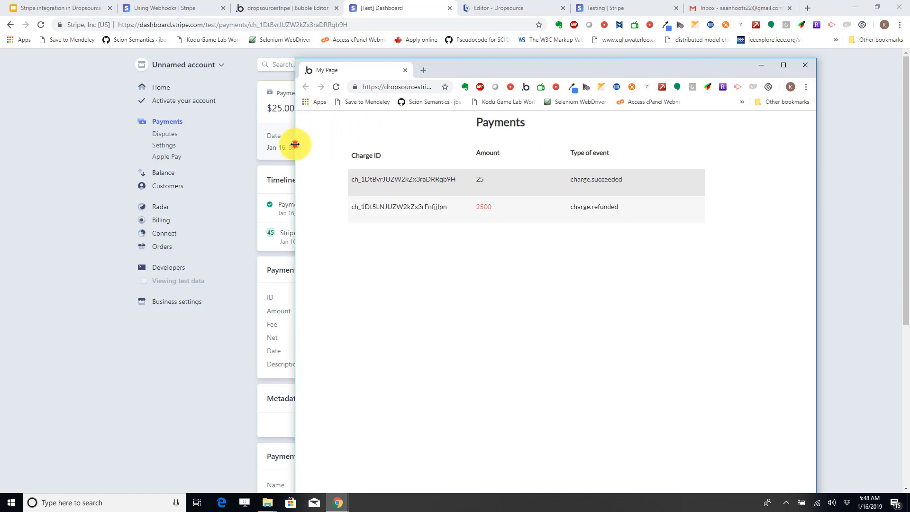
drag(296, 144, 365, 142)
click(868, 4)
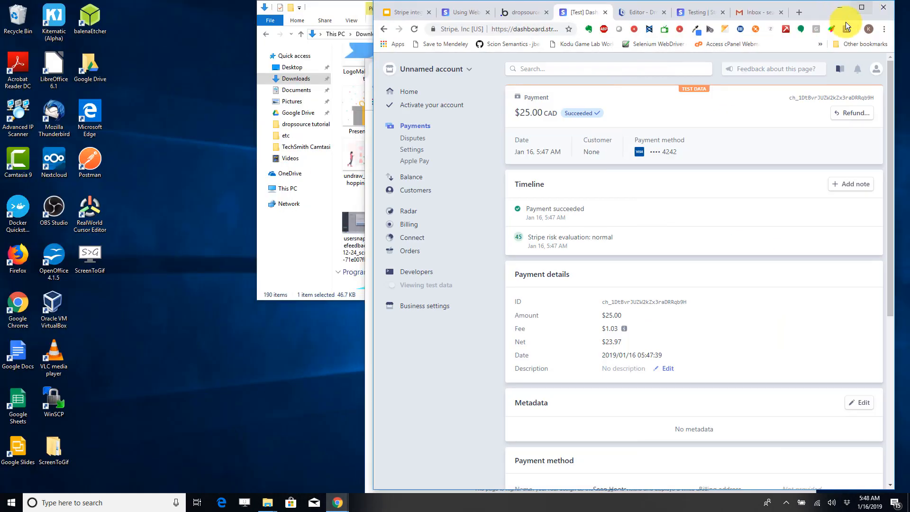
drag(846, 22, 490, 22)
drag(525, 95, 410, 116)
drag(542, 81, 632, 35)
Copy the first Mastercard test number from Stripe's testing documentation and relaunch the app in the Dropsource simulator.
click(240, 14)
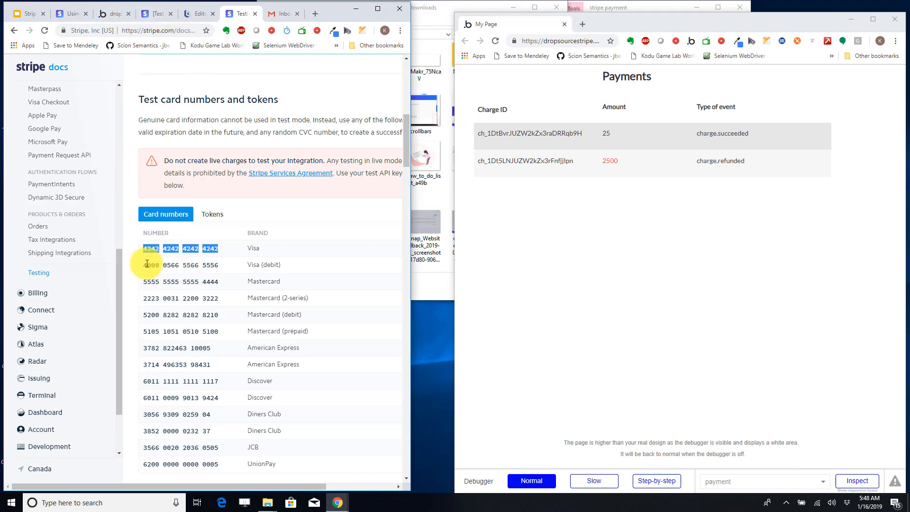
drag(143, 282, 225, 281)
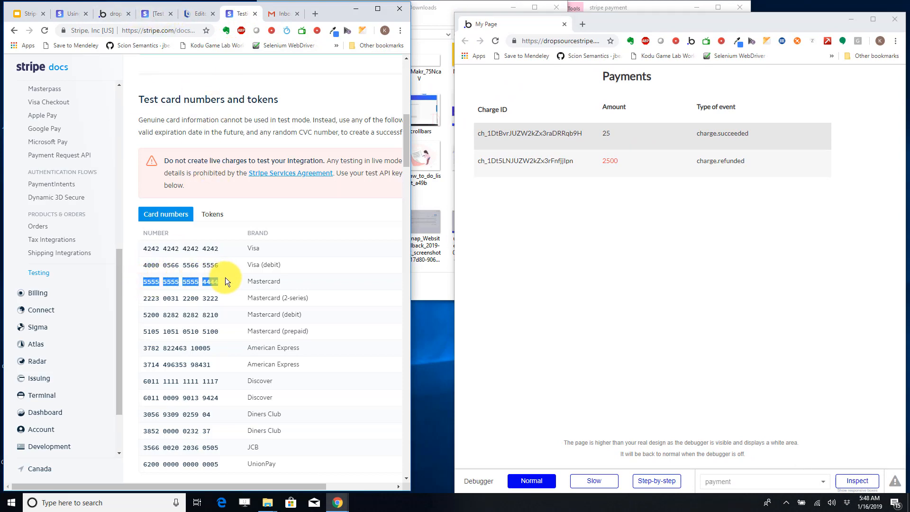
click(201, 11)
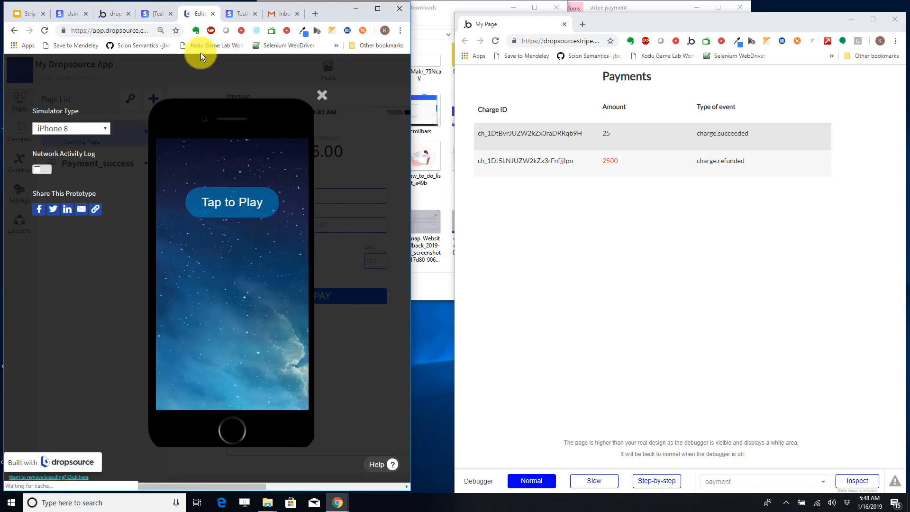
click(194, 204)
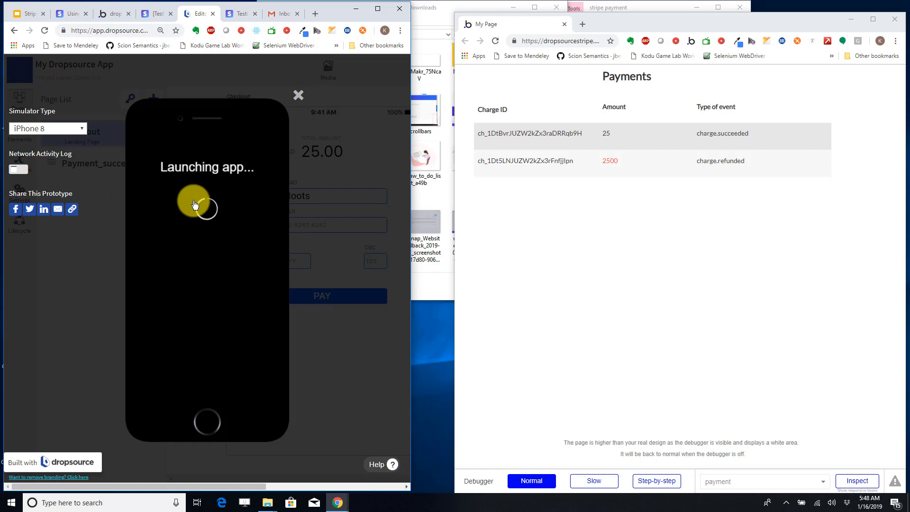
Fill in the copied test card number, expiry 12/2020 and CVC on the simulated checkout, submit the payment, and close the simulator.
click(188, 231)
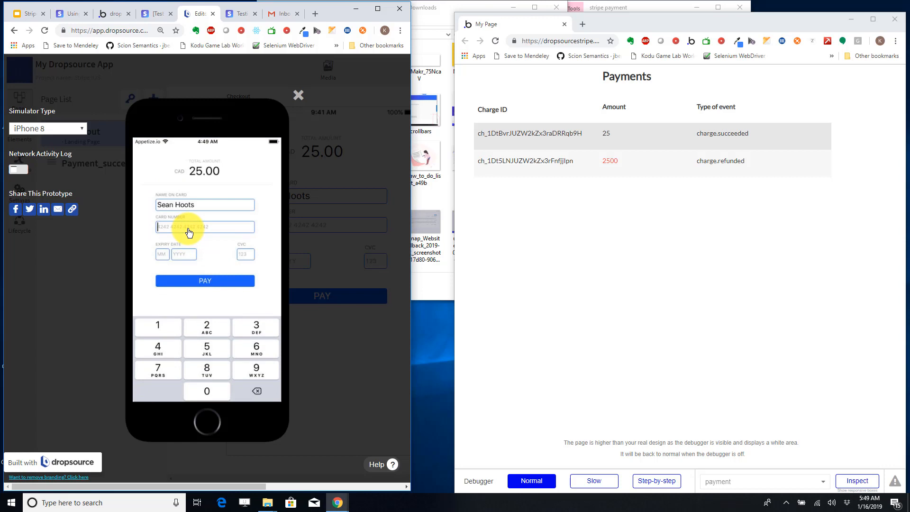
key(ctrl+v)
click(164, 254)
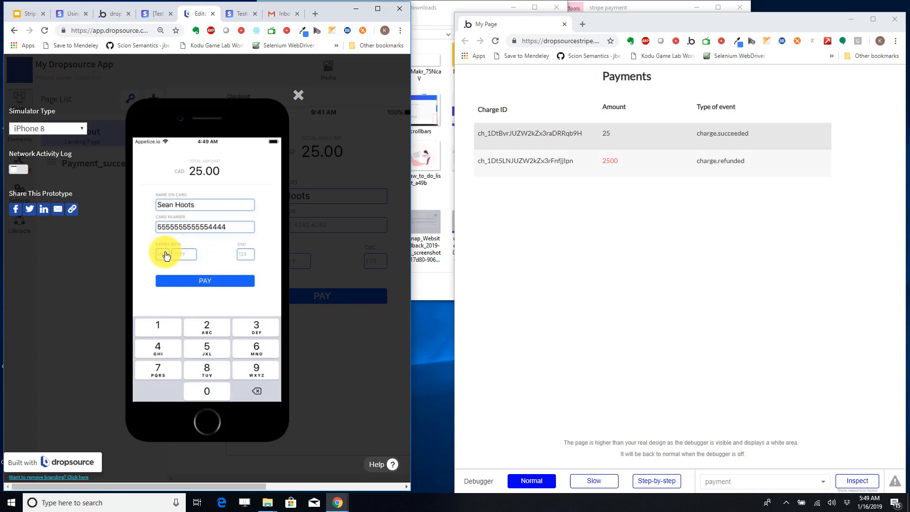
text(12)
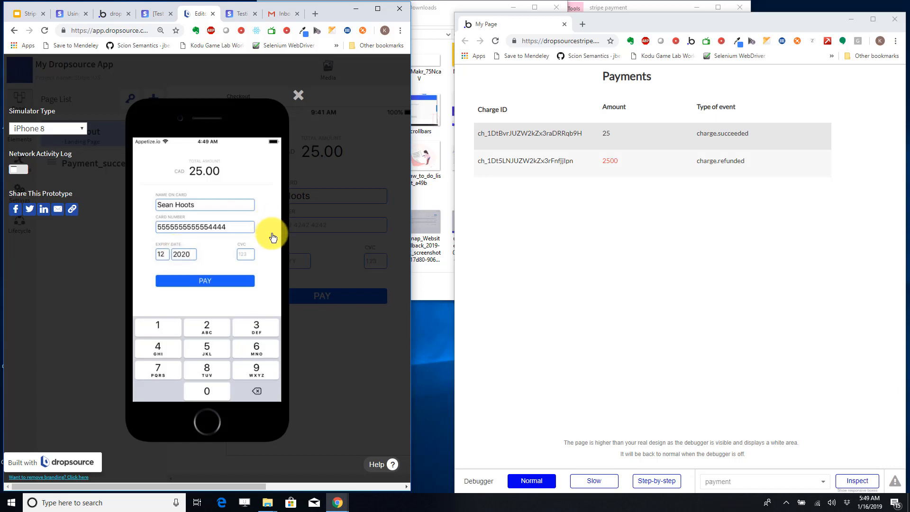
click(250, 262)
text(12)
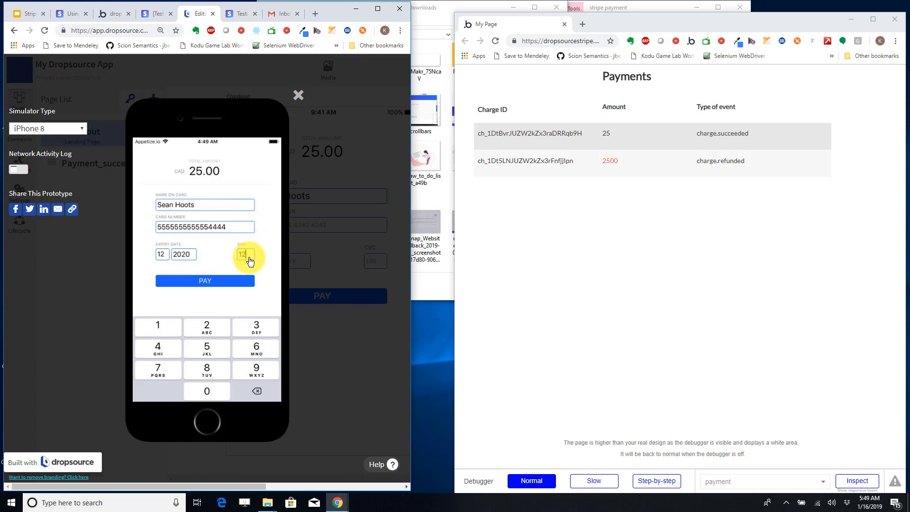
text(3)
click(210, 282)
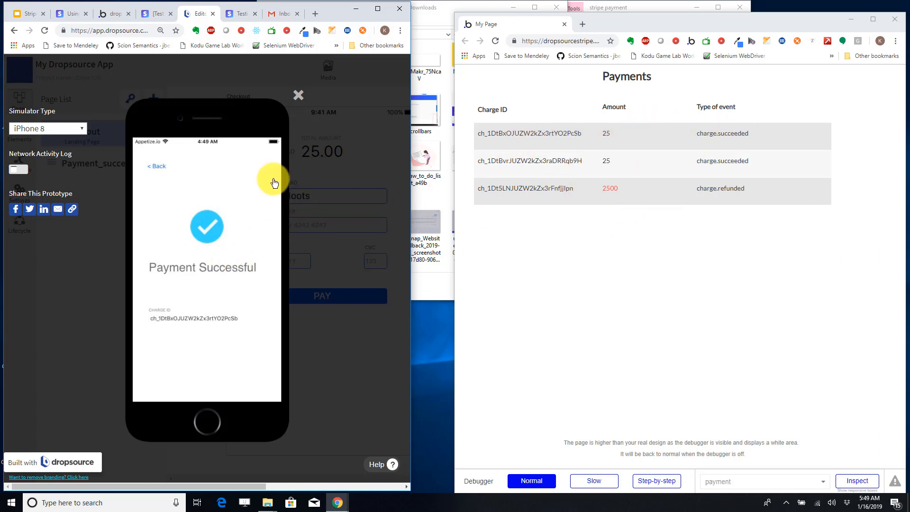
click(298, 96)
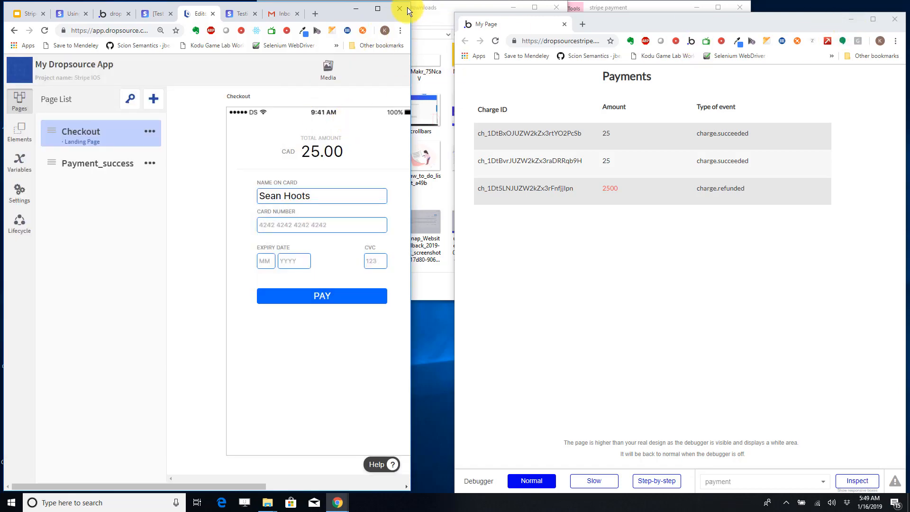
Maximize the main browser window and review the field mappings of the Create a new Payments action in Bubble's stripechargeendpoint workflow.
click(379, 10)
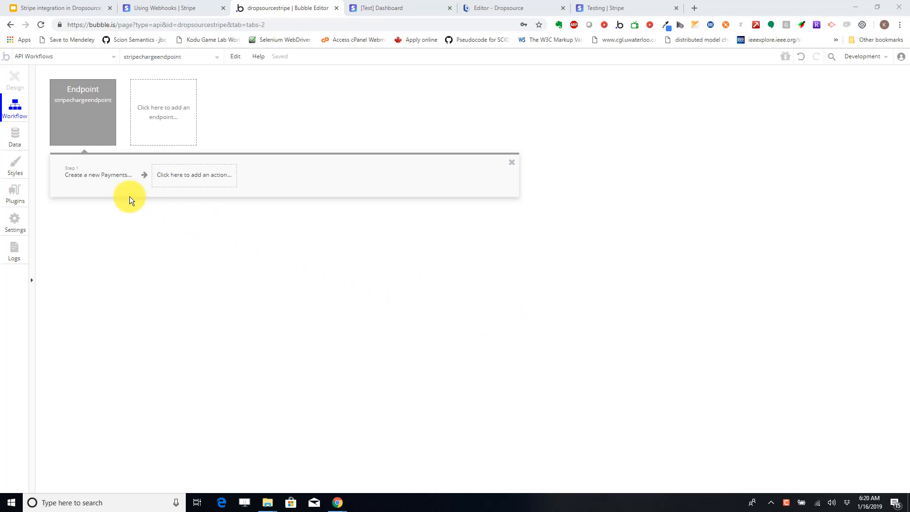
click(84, 178)
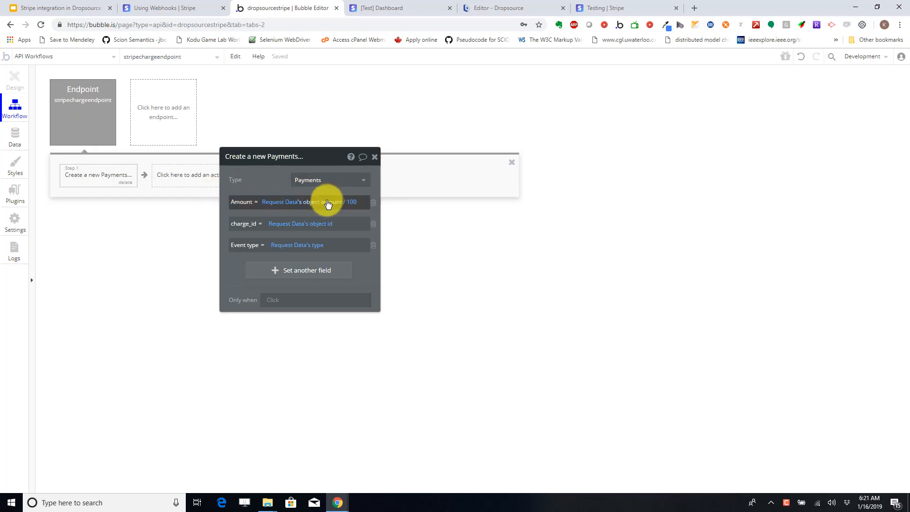
click(271, 182)
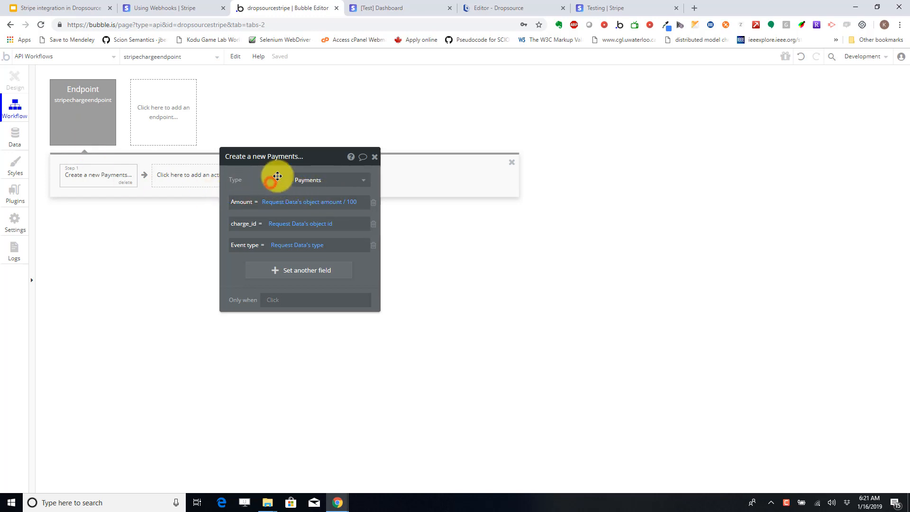
drag(277, 176, 310, 157)
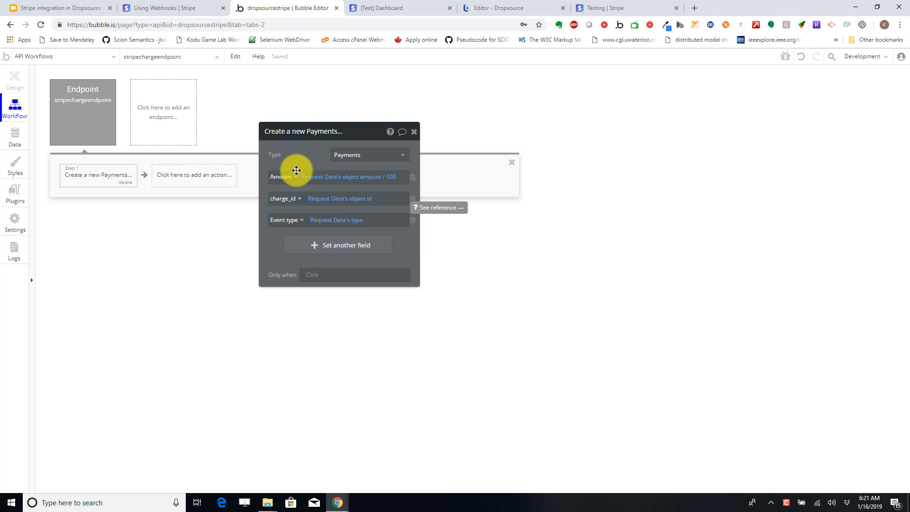
Add a Send email action after the Payments creation, with the recipient's email address, the subject "Refund" and a sender name.
click(182, 181)
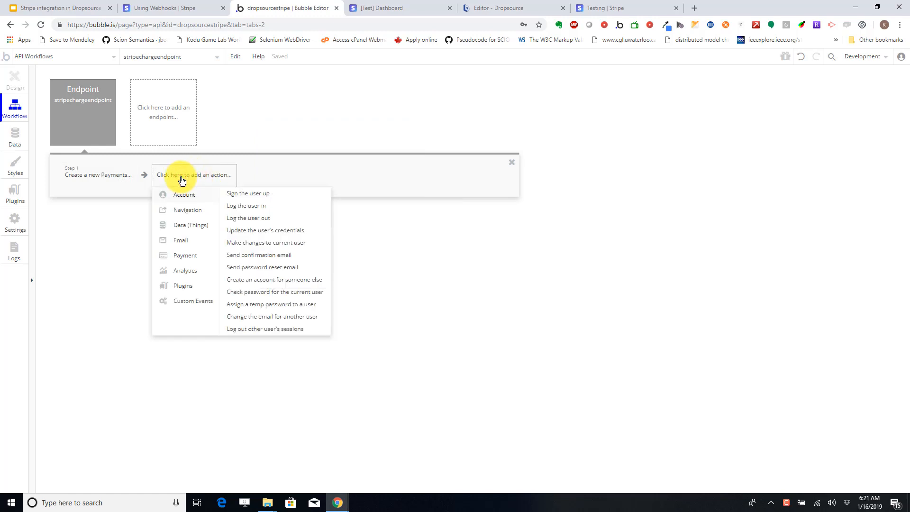
mouse_move(201, 237)
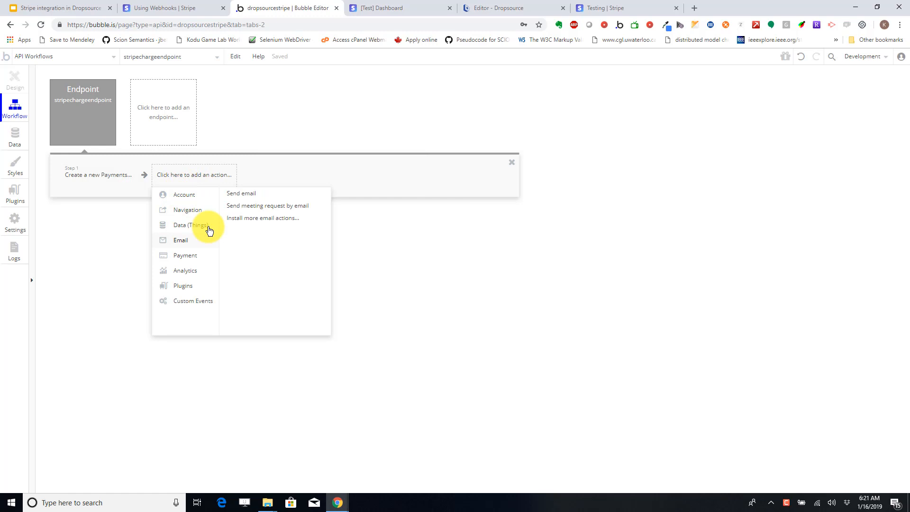
click(260, 194)
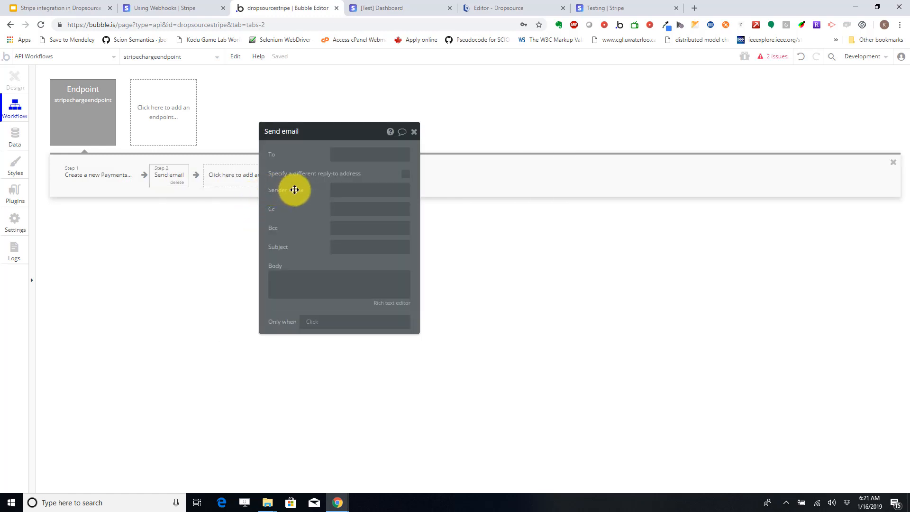
click(343, 151)
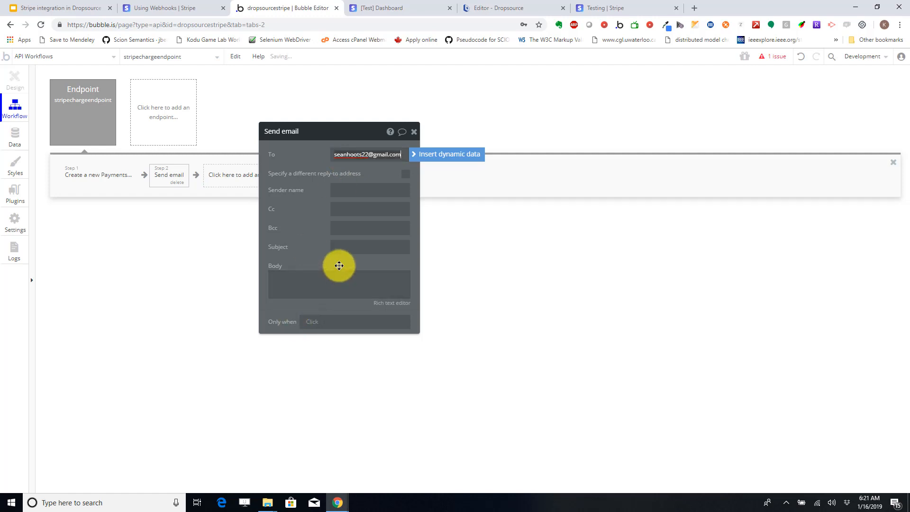
click(345, 248)
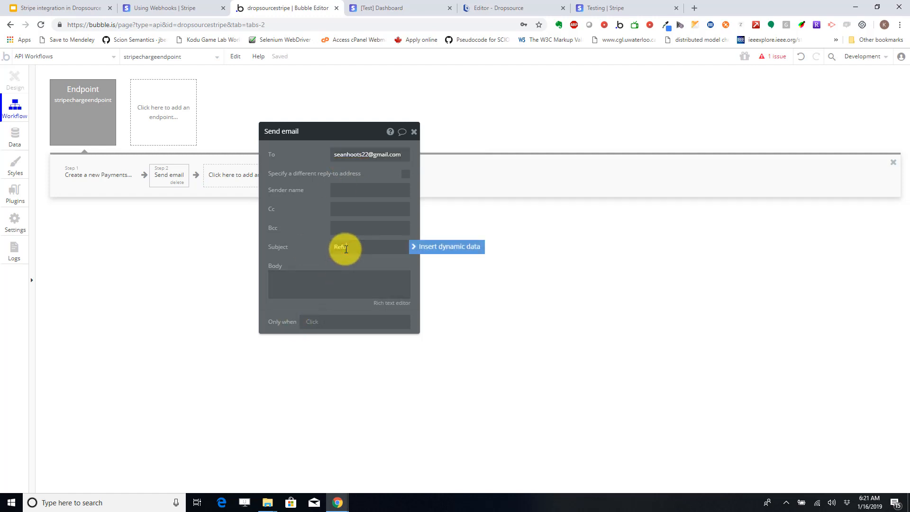
click(352, 191)
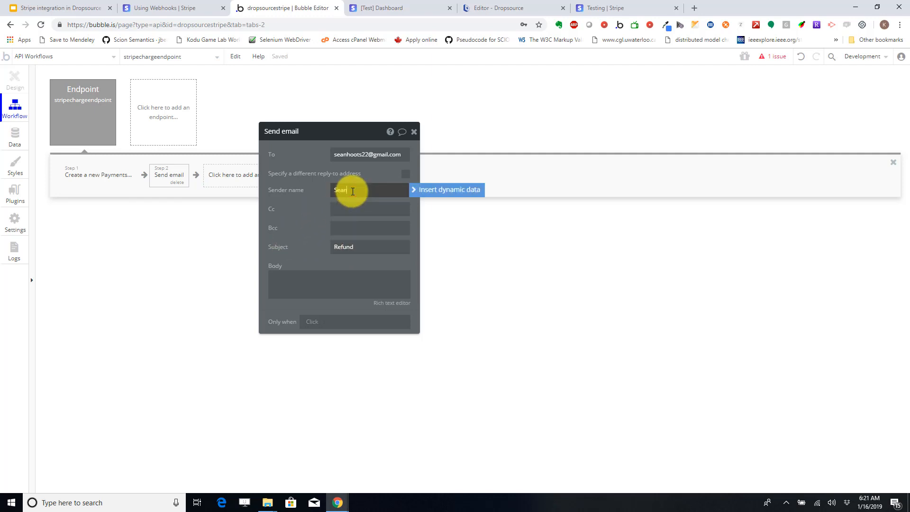
Start the email body with "Your refund for CAD" followed by the dynamic value Request Data's object amount_refunded.
click(331, 299)
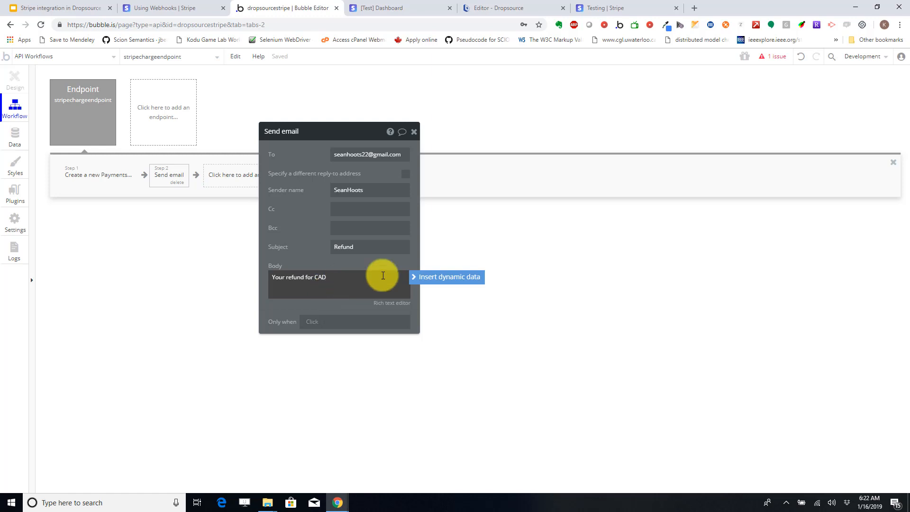
click(441, 277)
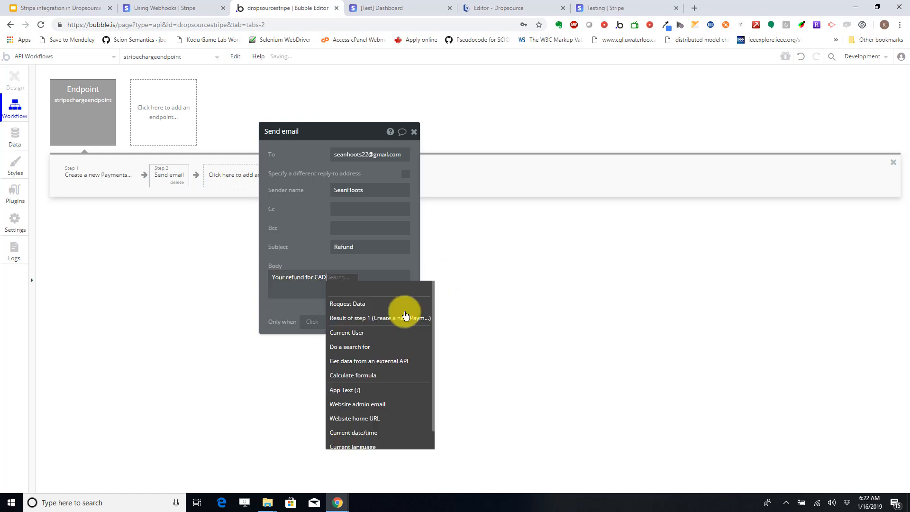
click(353, 303)
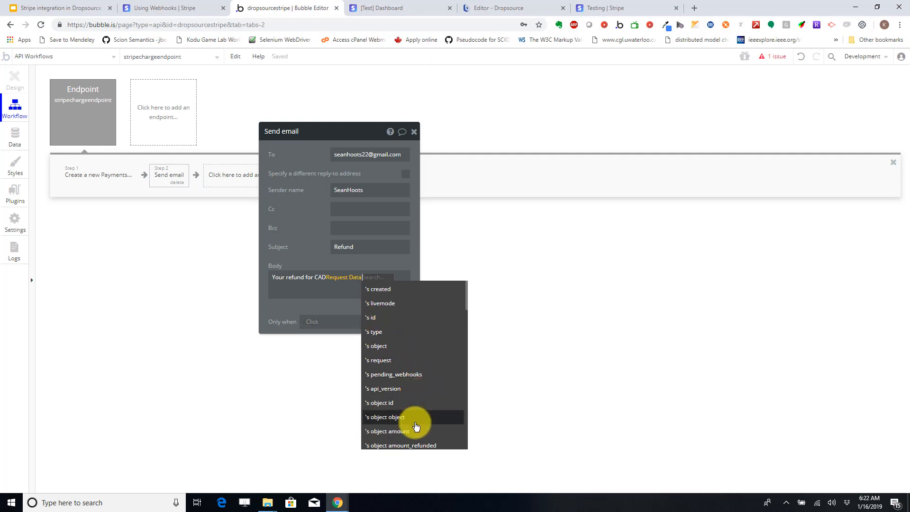
scroll(416, 420, down, 1)
click(395, 401)
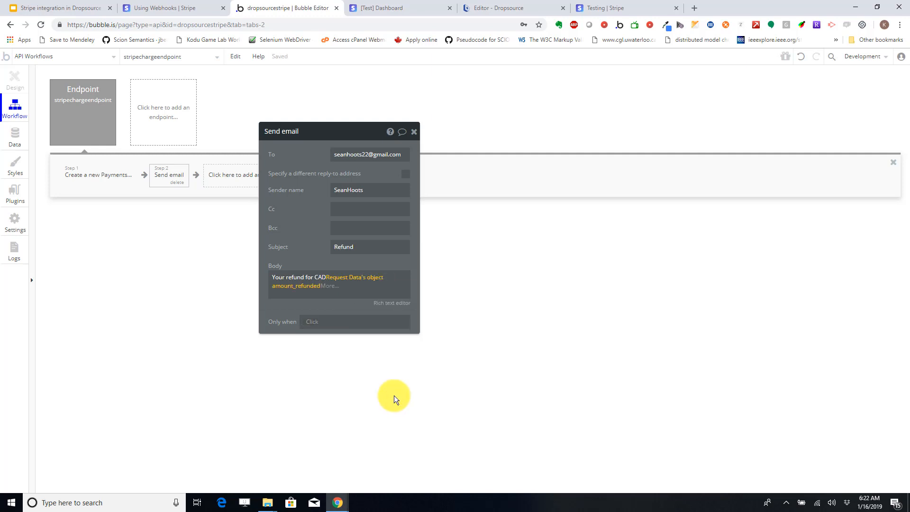
Divide the refunded amount in the email body by 100.
click(329, 287)
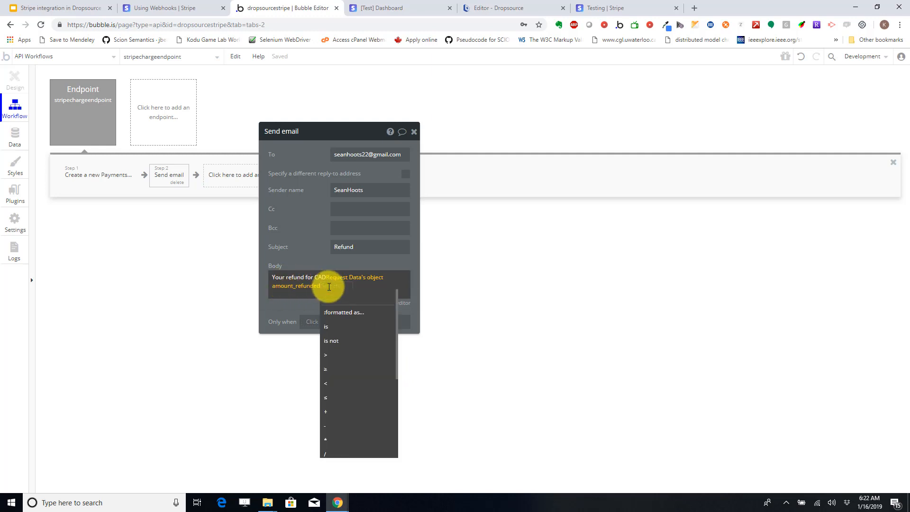
scroll(341, 363, down, 2)
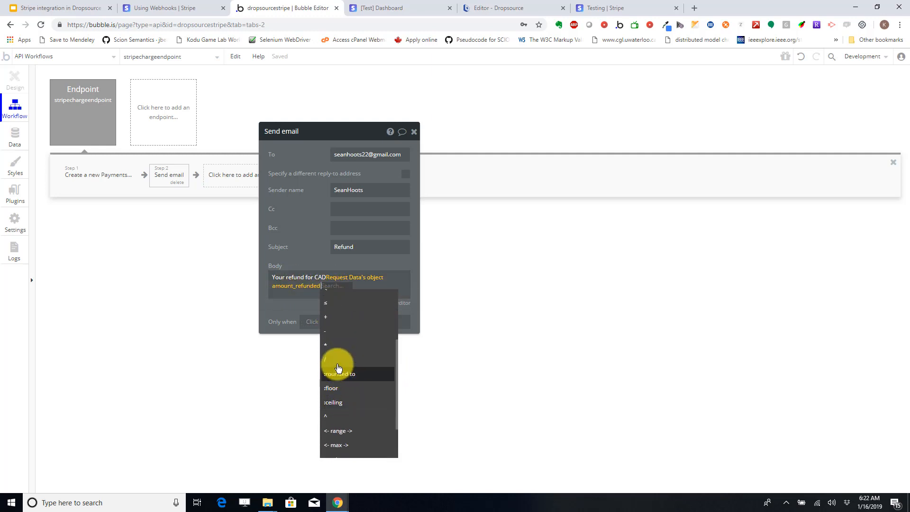
click(334, 360)
text(1)
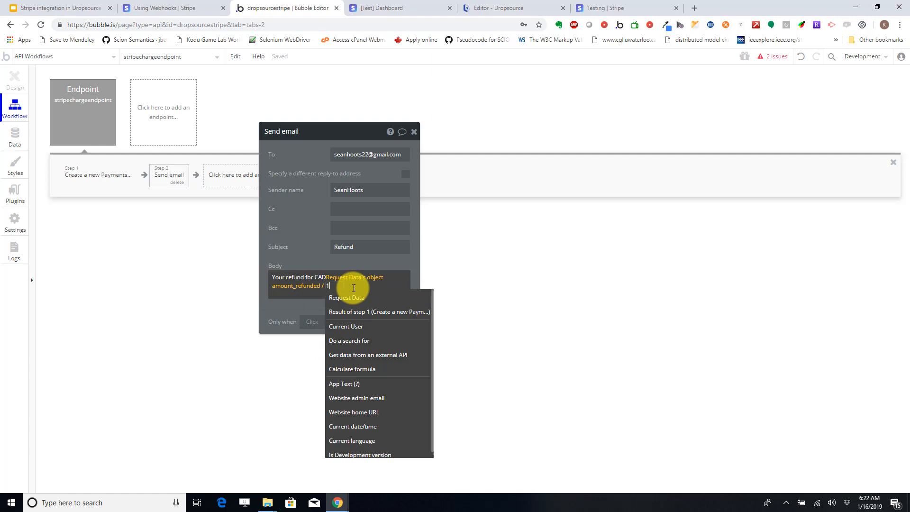
text(00)
click(306, 305)
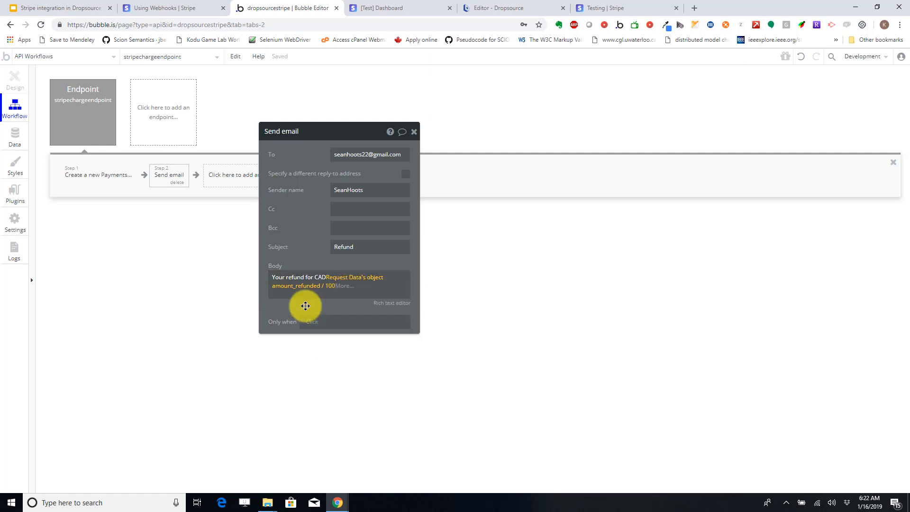
Finish the email body with "was successful" on the same line as the amount, separated from it by a space.
click(360, 283)
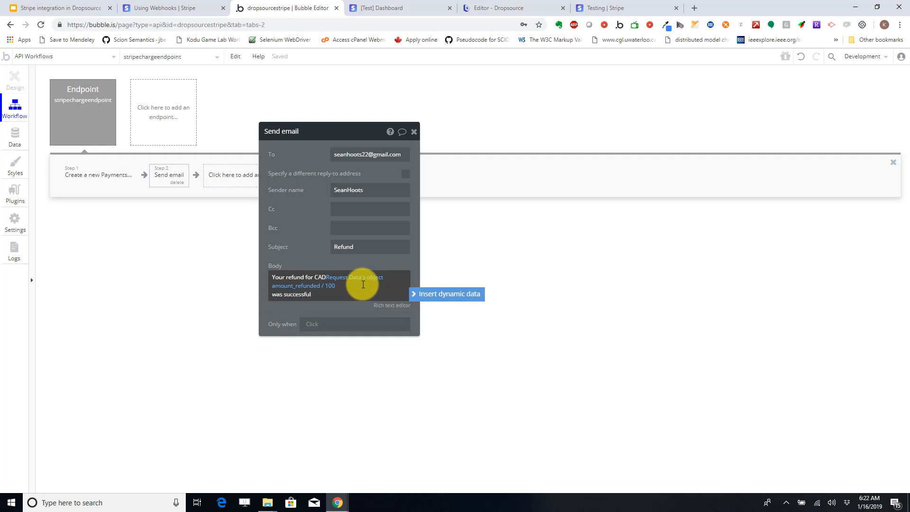
click(289, 307)
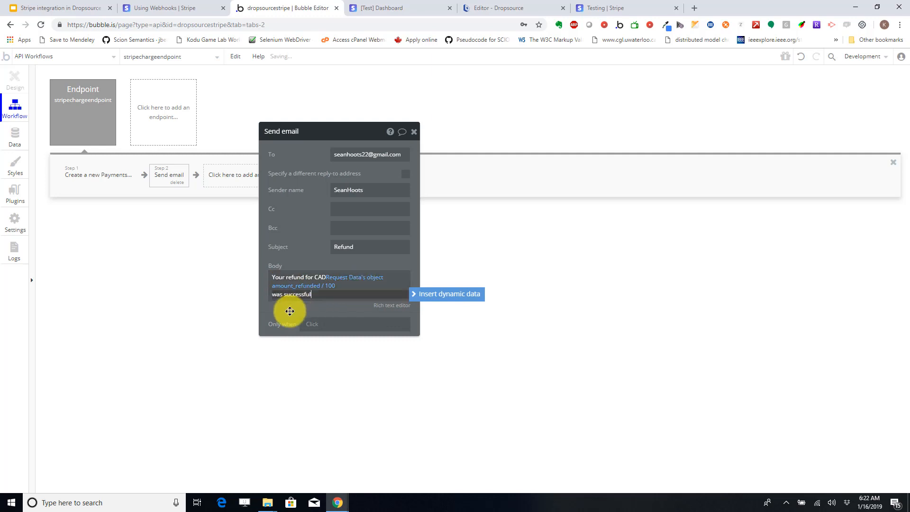
click(335, 284)
click(278, 294)
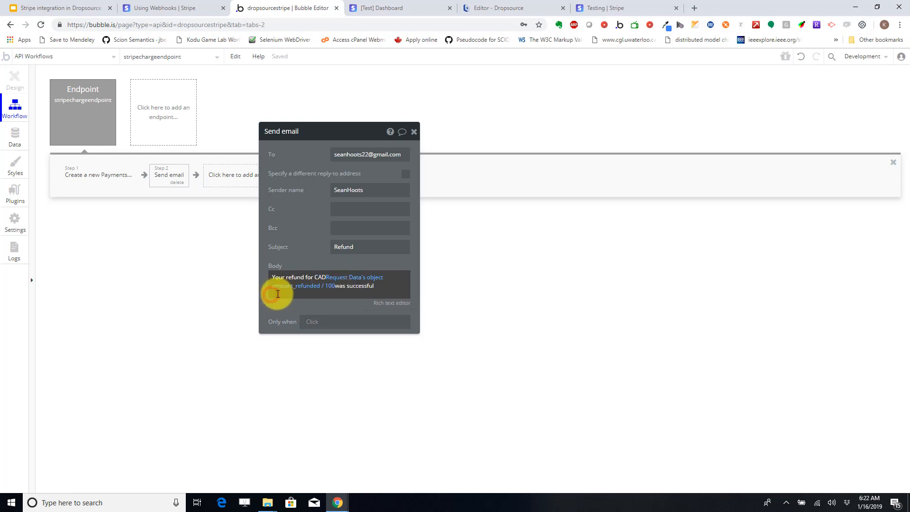
click(335, 286)
click(369, 285)
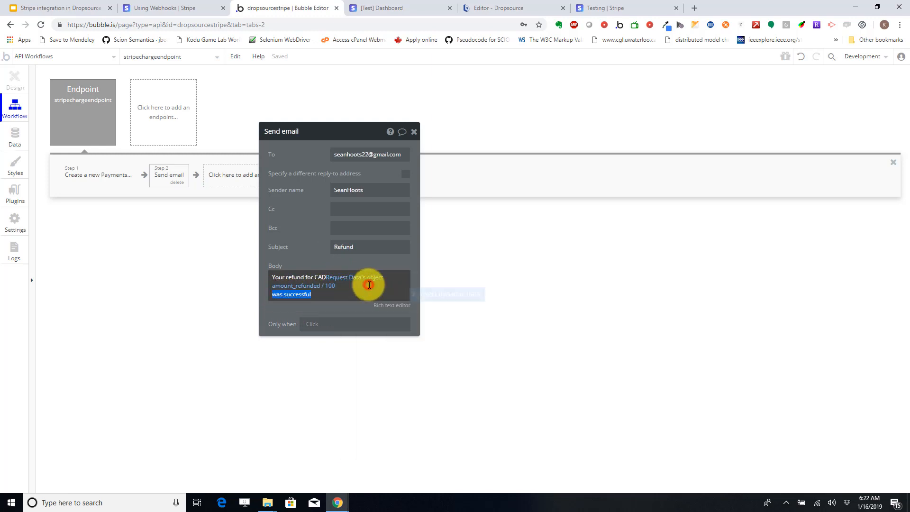
click(283, 294)
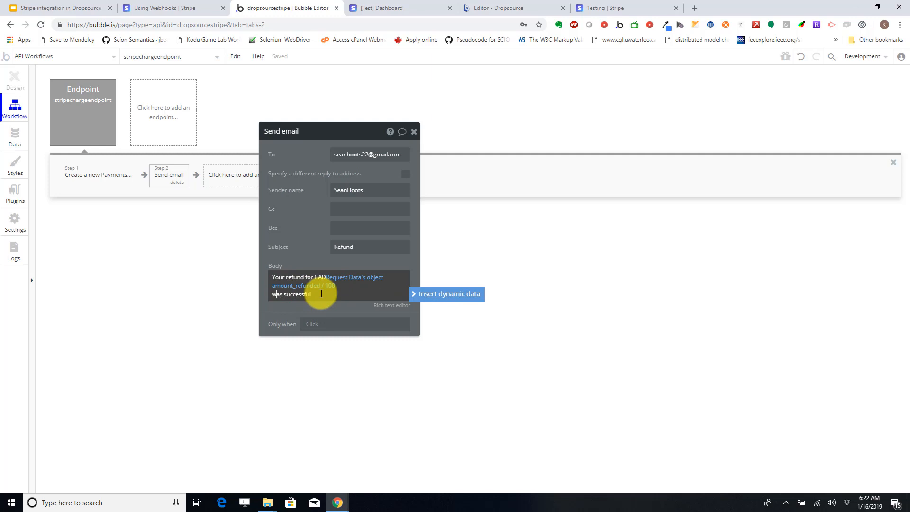
key(Left)
click(273, 314)
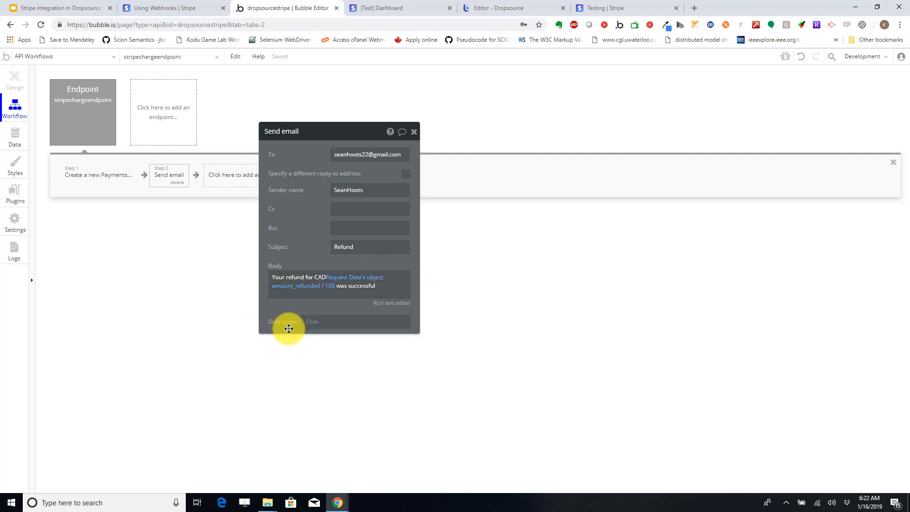
Restrict the Send email action to run only when Request Data's type is "charge.refunded".
click(316, 327)
click(316, 350)
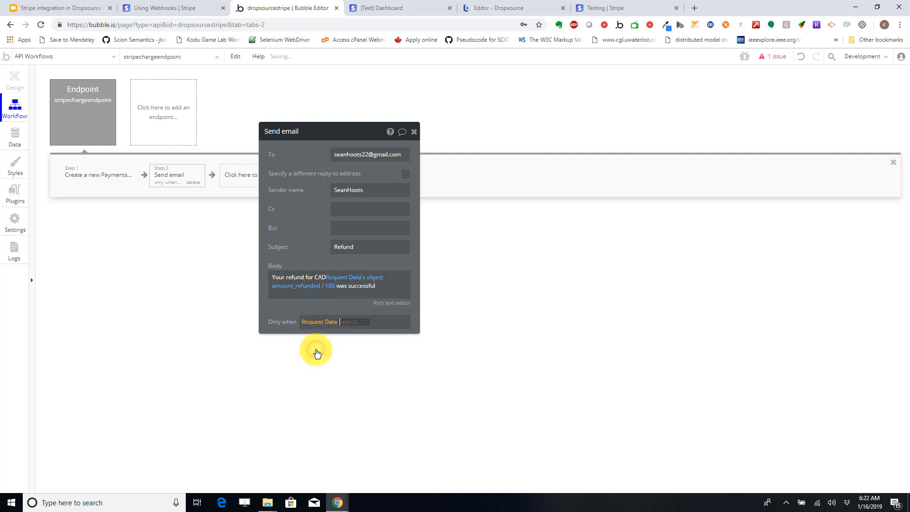
click(353, 377)
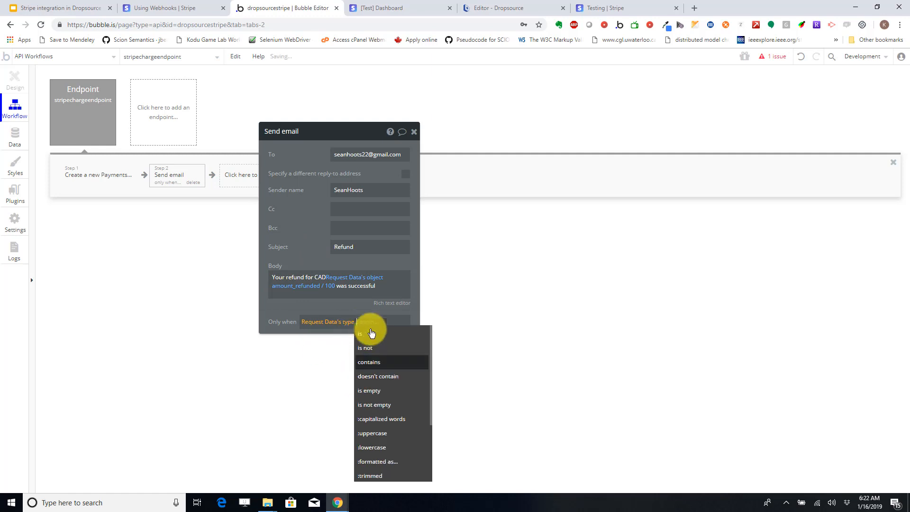
click(369, 338)
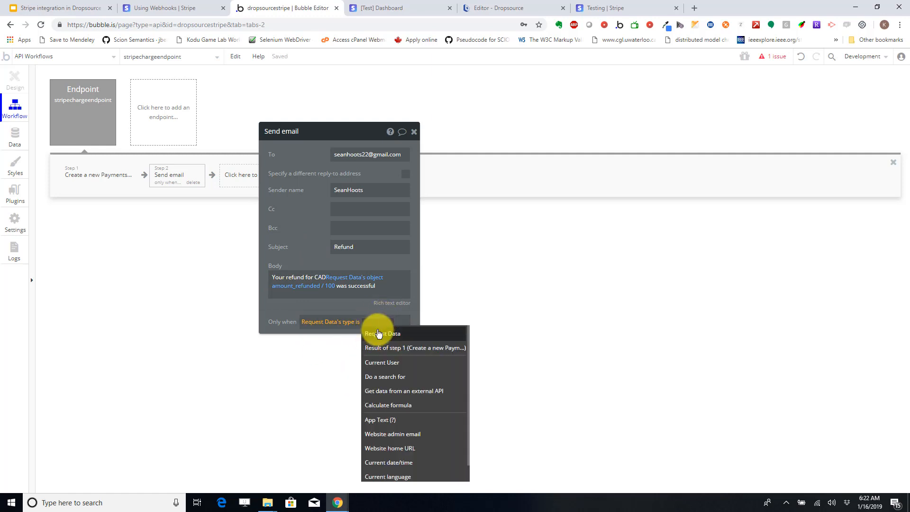
click(380, 323)
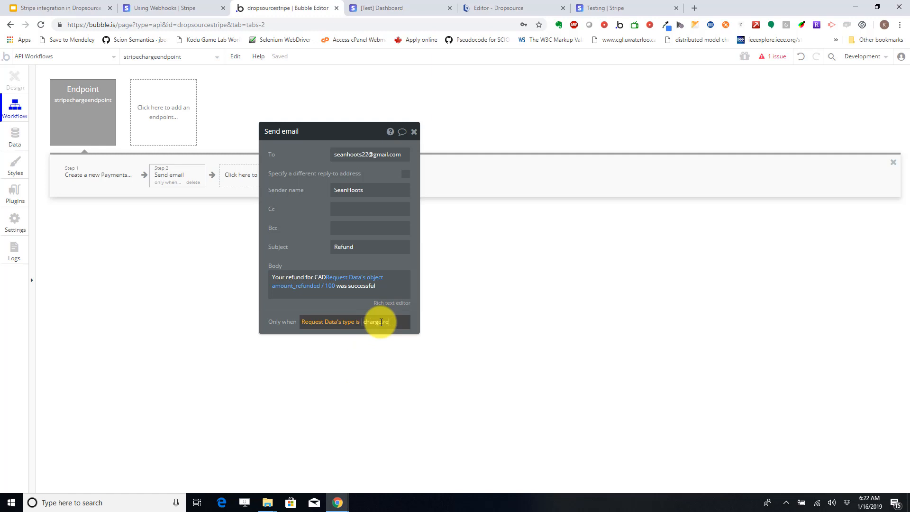
click(331, 309)
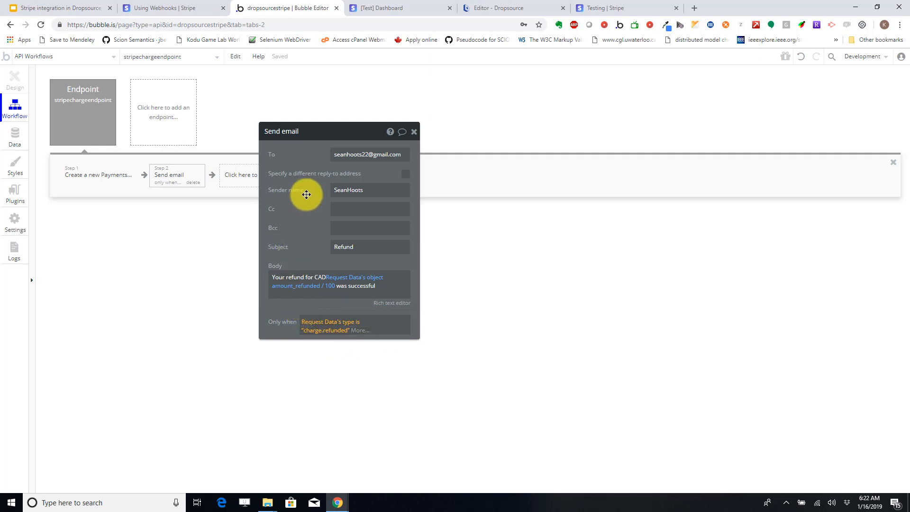
Review the settings of the stripechargeendpoint endpoint and its Create a new Payments and Send email actions.
drag(305, 158, 269, 135)
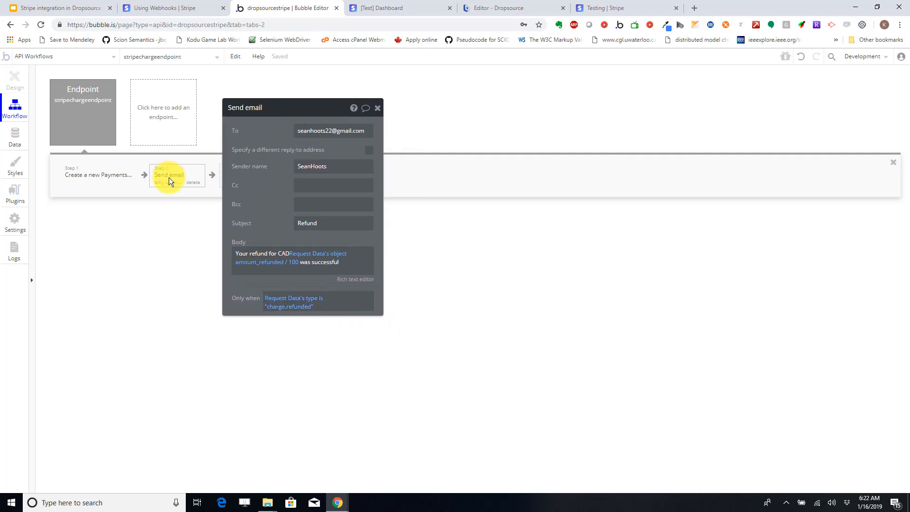
click(79, 131)
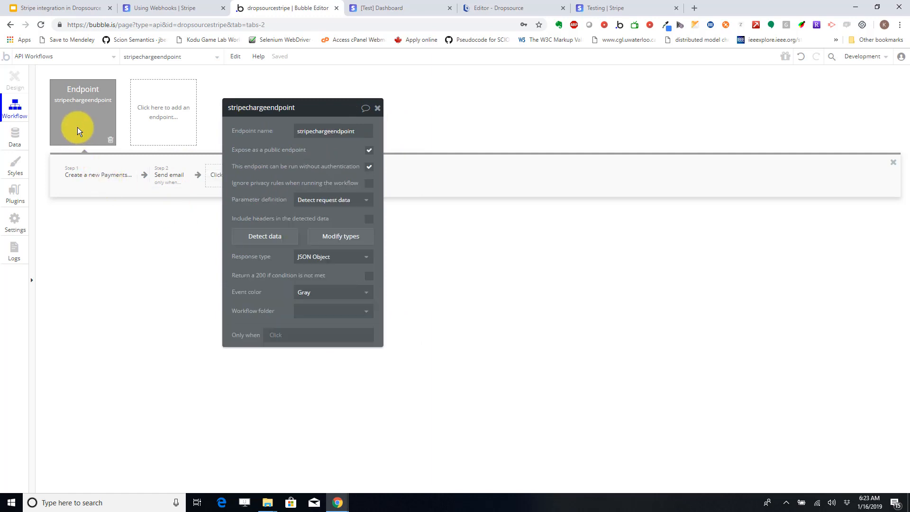
click(75, 178)
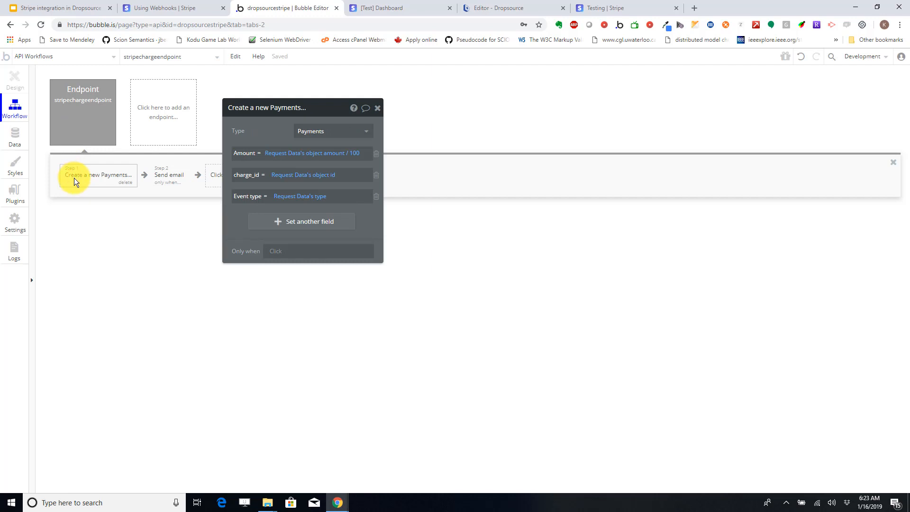
click(176, 173)
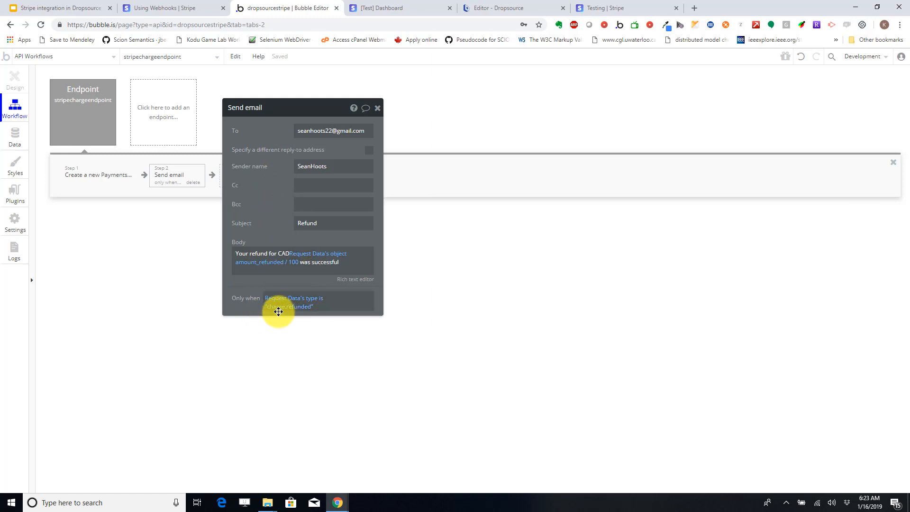
click(79, 175)
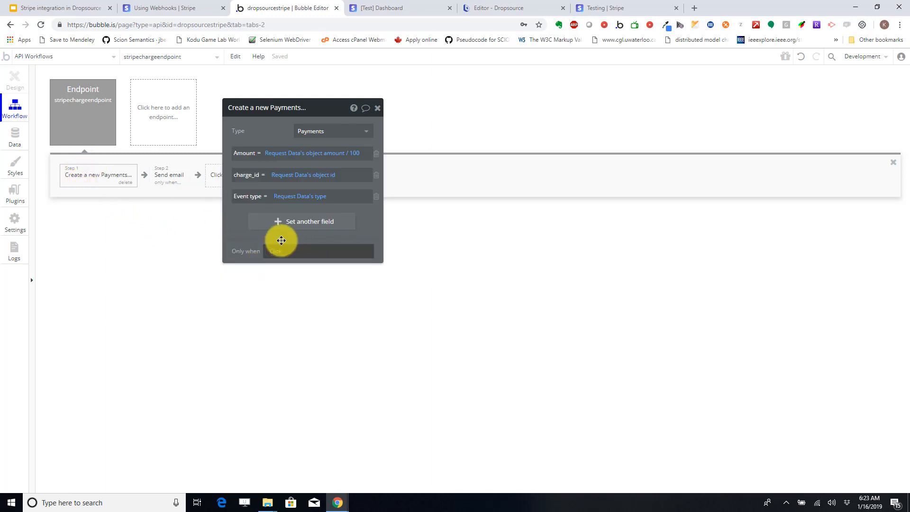
click(170, 178)
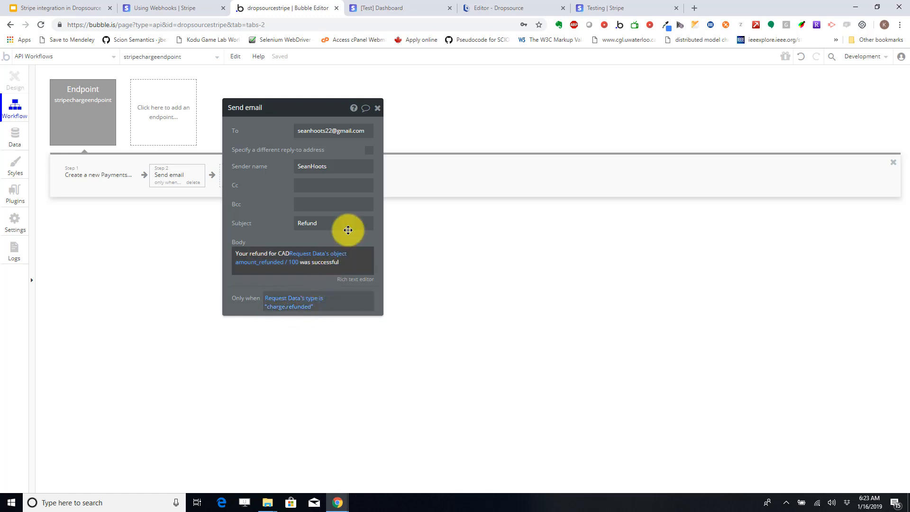
Show the browser beside the Gmail inbox, switch to the Stripe dashboard, and open the succeeded $75.00 CAD payment dated 2019/01/14 02:22:58.
click(877, 7)
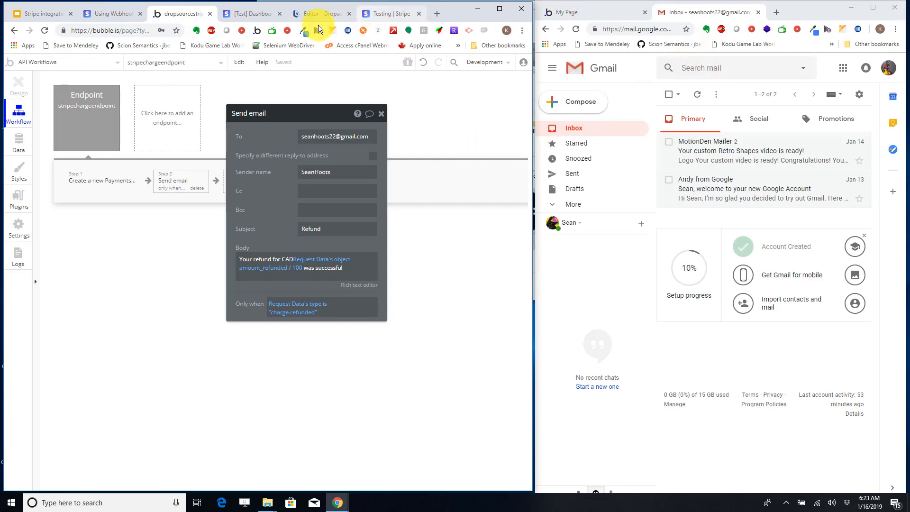
click(253, 14)
mouse_move(246, 243)
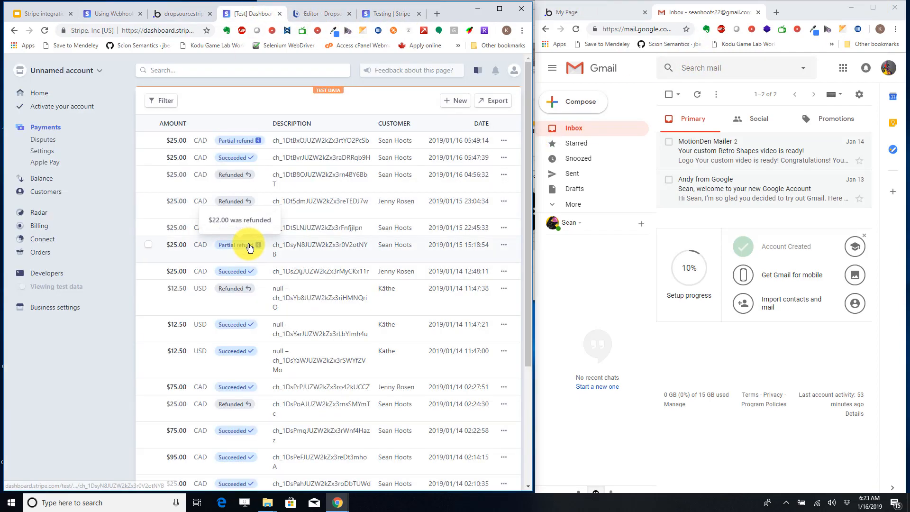
scroll(249, 246, down, 1)
scroll(248, 244, up, 1)
scroll(228, 285, down, 4)
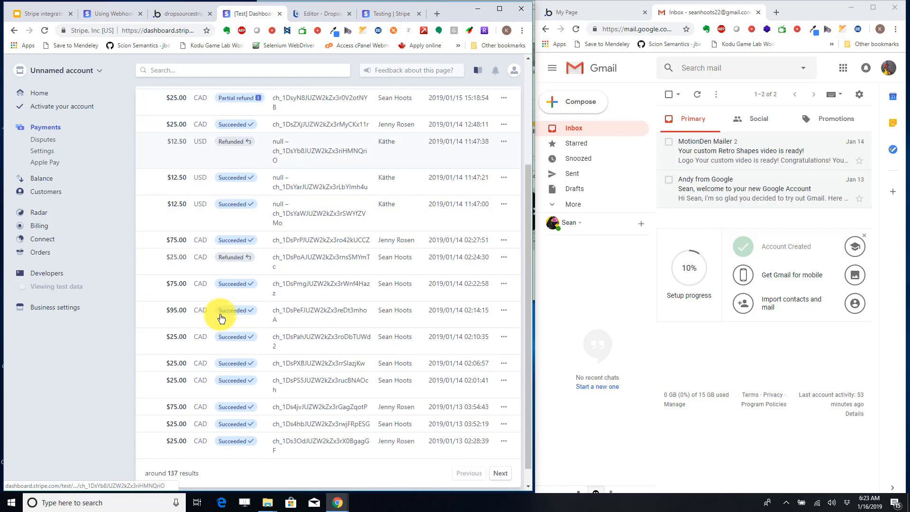
click(226, 262)
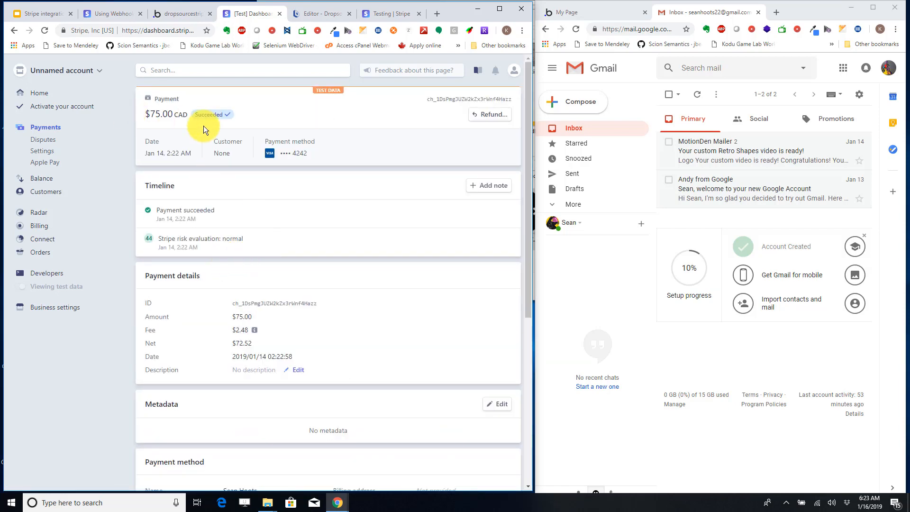
Issue a partial refund of CA$72.00 on the payment with the reason "Requested by customer".
click(489, 114)
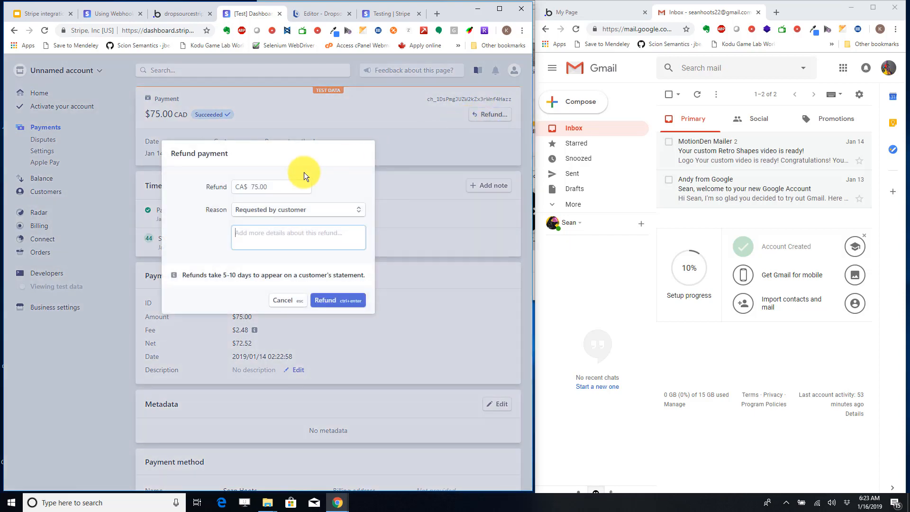
click(264, 237)
drag(253, 186, 258, 188)
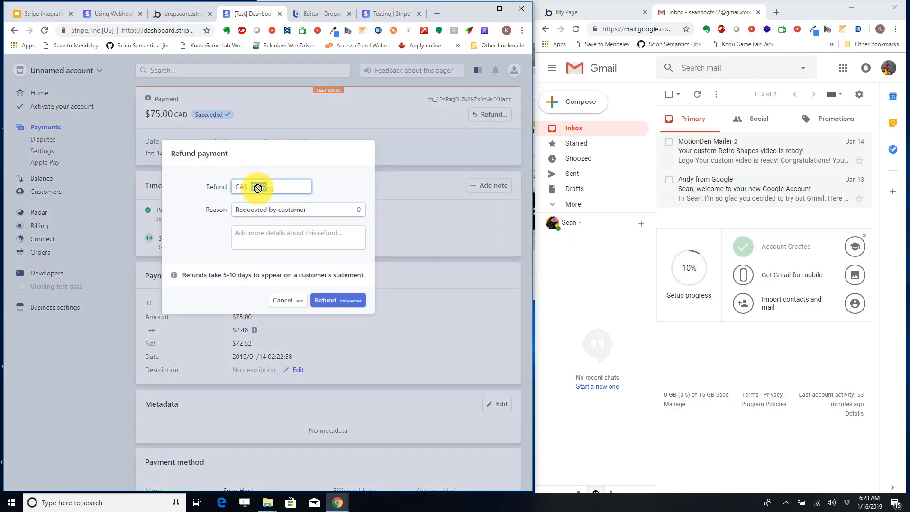
text(72)
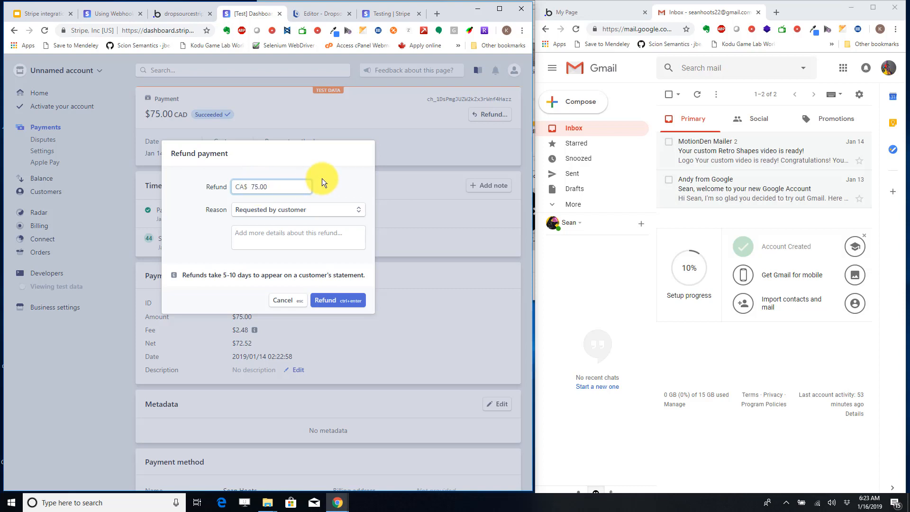
click(210, 243)
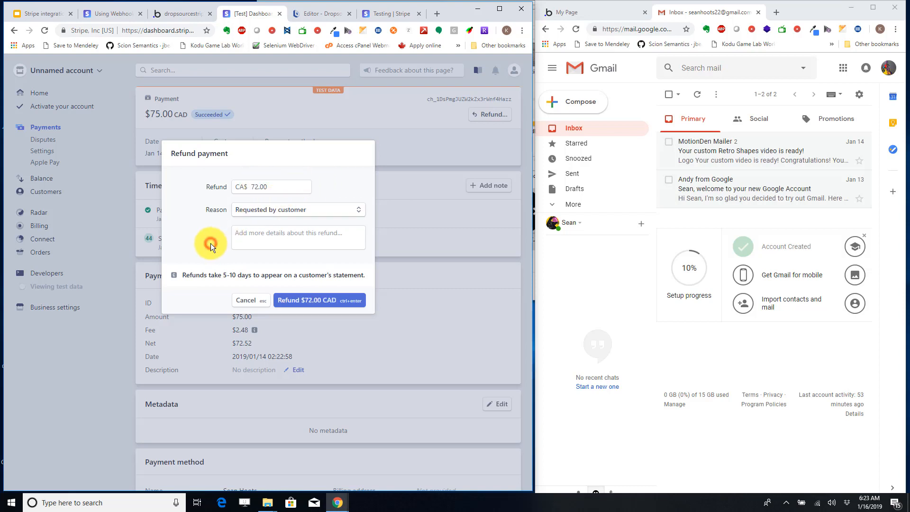
click(306, 303)
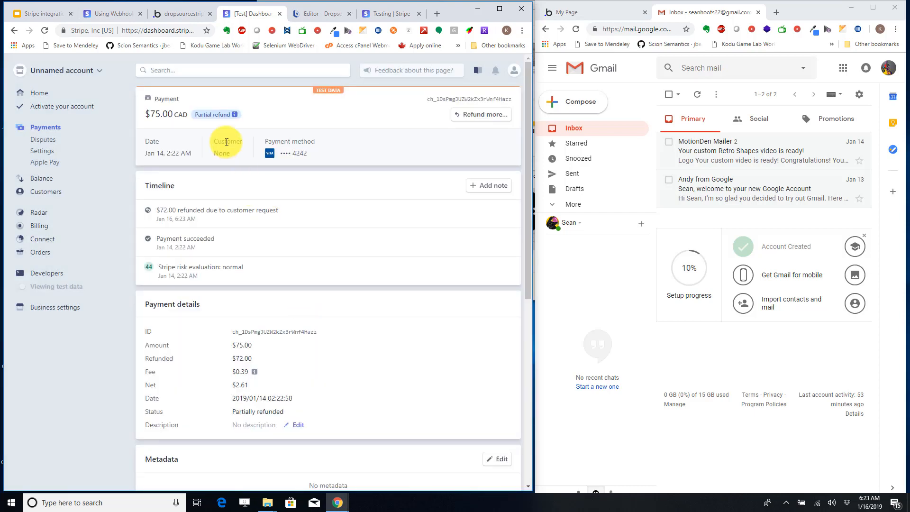
Open the newly received Refund email in the Gmail inbox to check its body text.
mouse_move(203, 116)
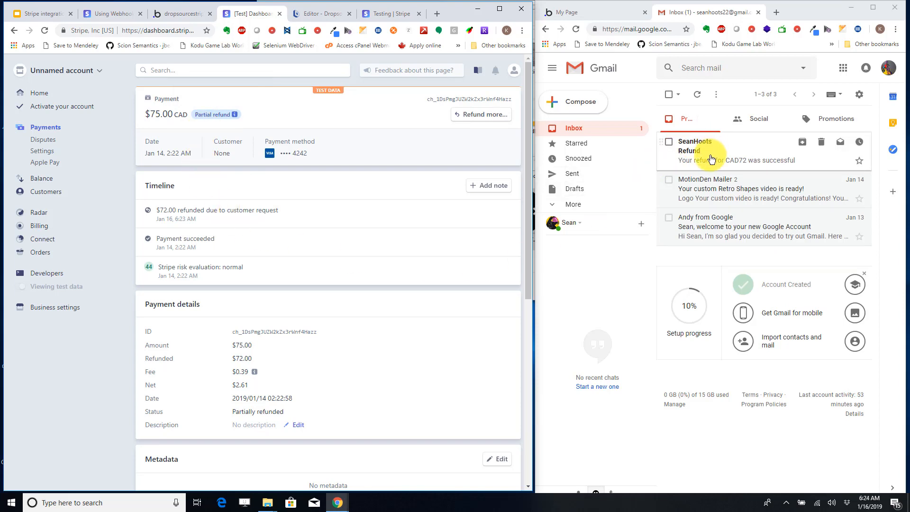
click(711, 159)
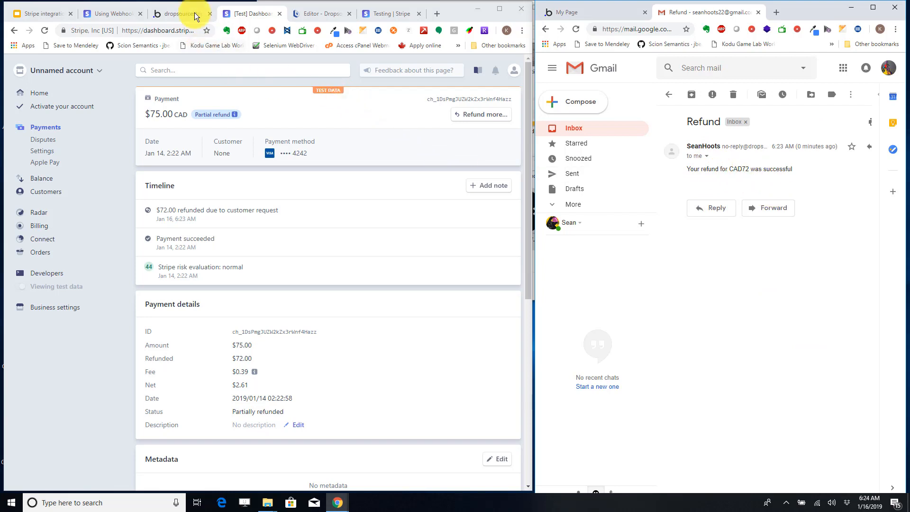
Return to the Bubble workflow and move the Send email settings below the row of workflow actions.
click(158, 10)
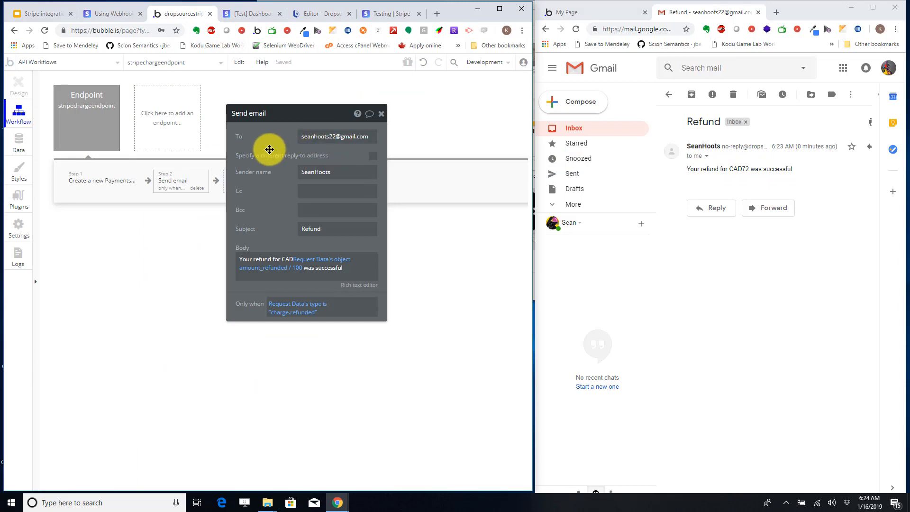
drag(279, 135, 365, 121)
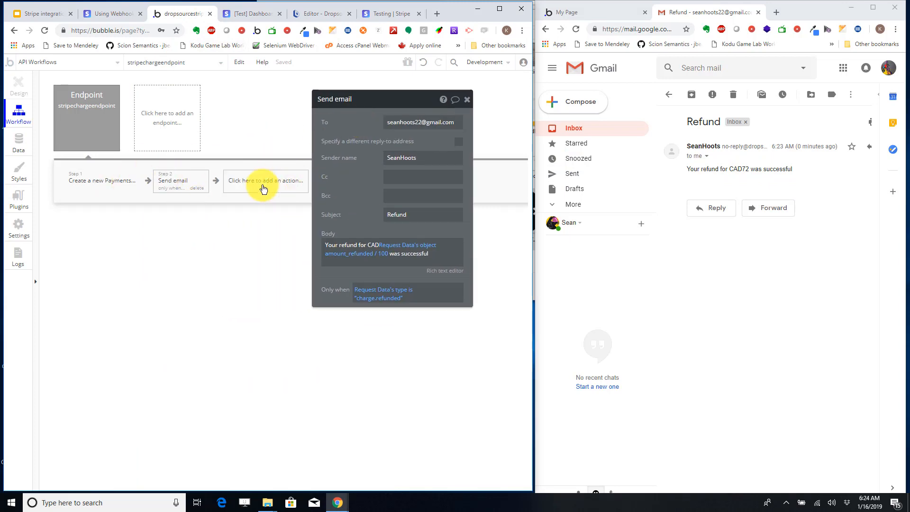
drag(355, 191, 284, 303)
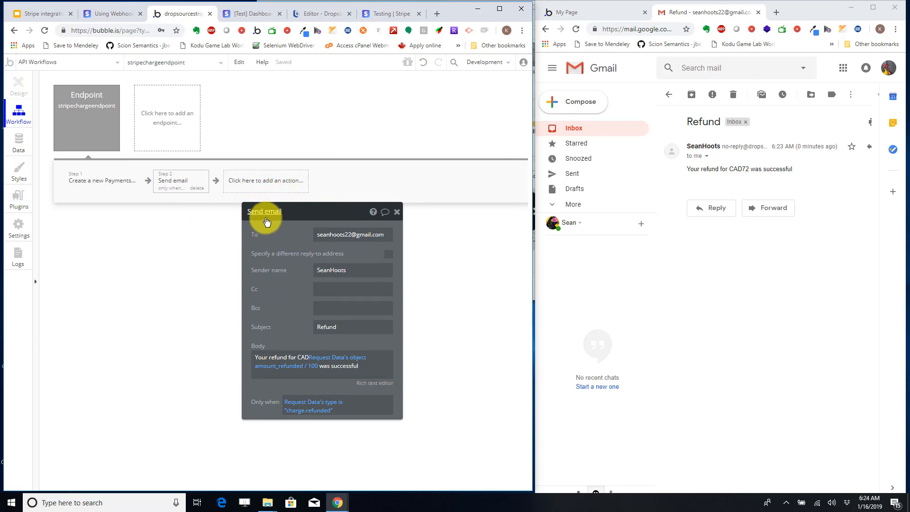